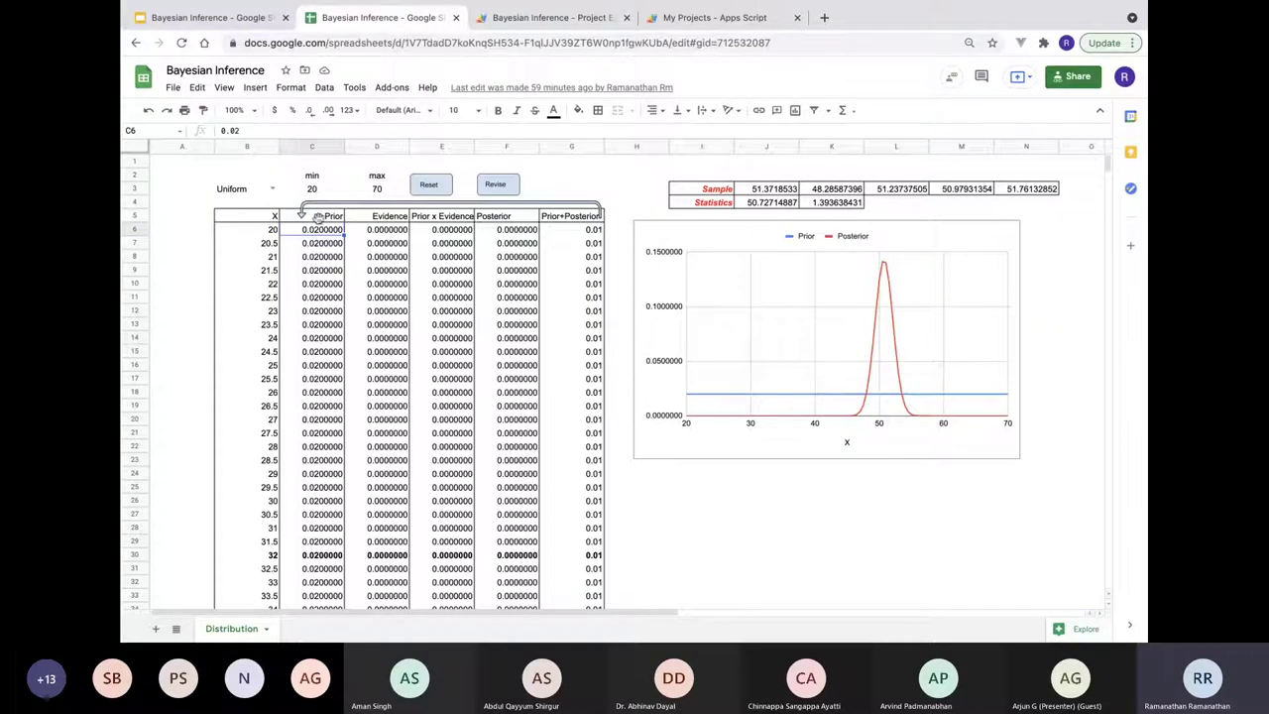
Remove the Posterior series from the line chart, keep only the Prior series, and close the chart editor.
{"action": "right_click", "coordinate": [949, 232]}
{"action": "mouse_move", "coordinate": [1007, 313]}
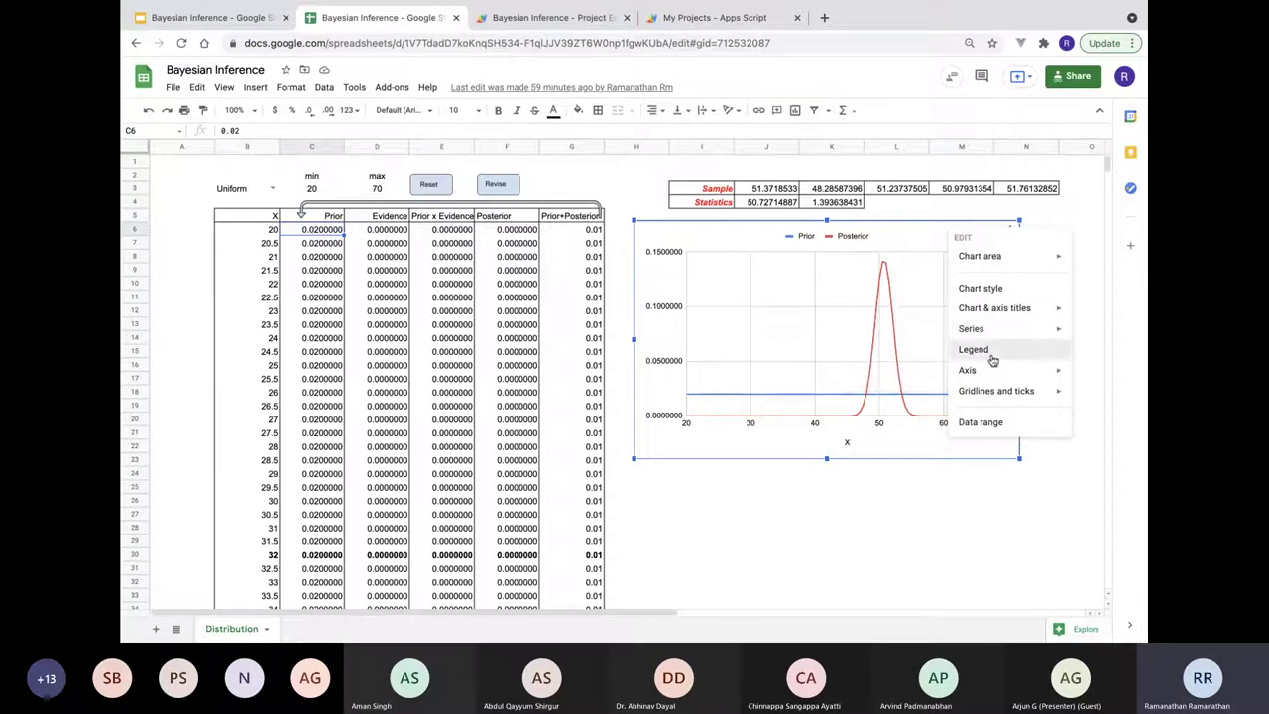
{"action": "left_click", "coordinate": [986, 352]}
{"action": "left_click", "coordinate": [957, 150]}
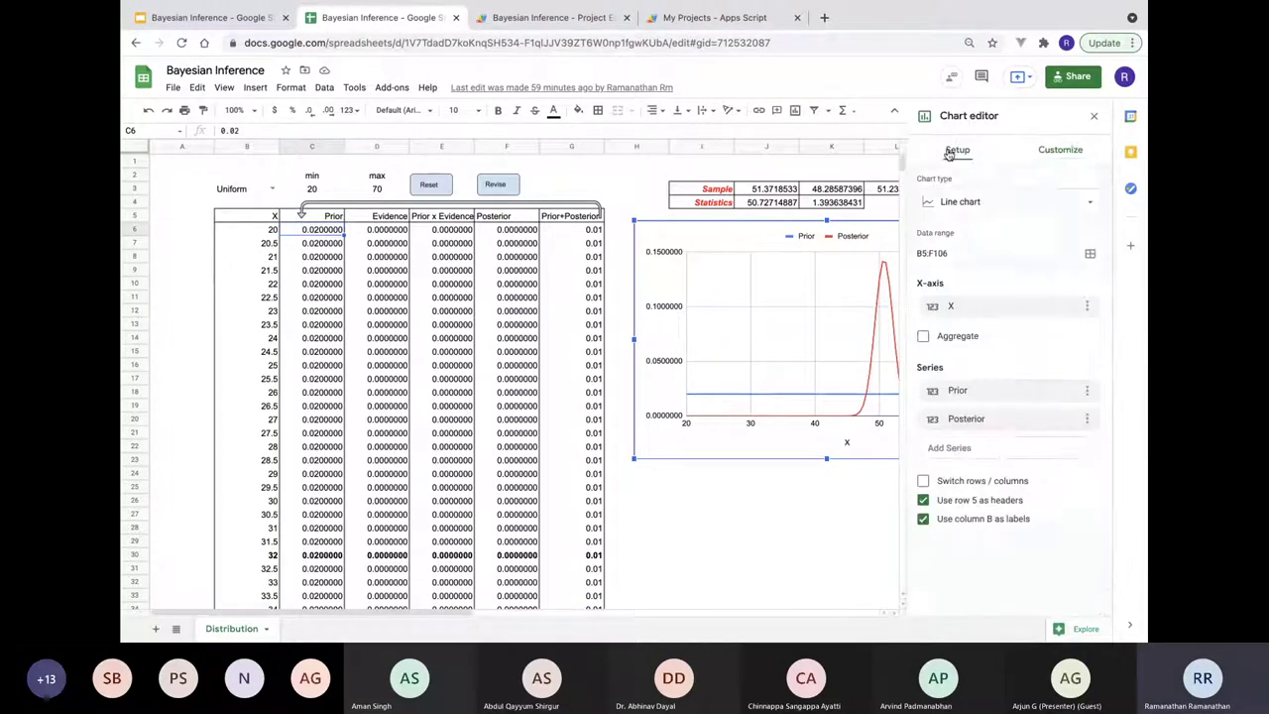
{"action": "left_click", "coordinate": [1085, 421]}
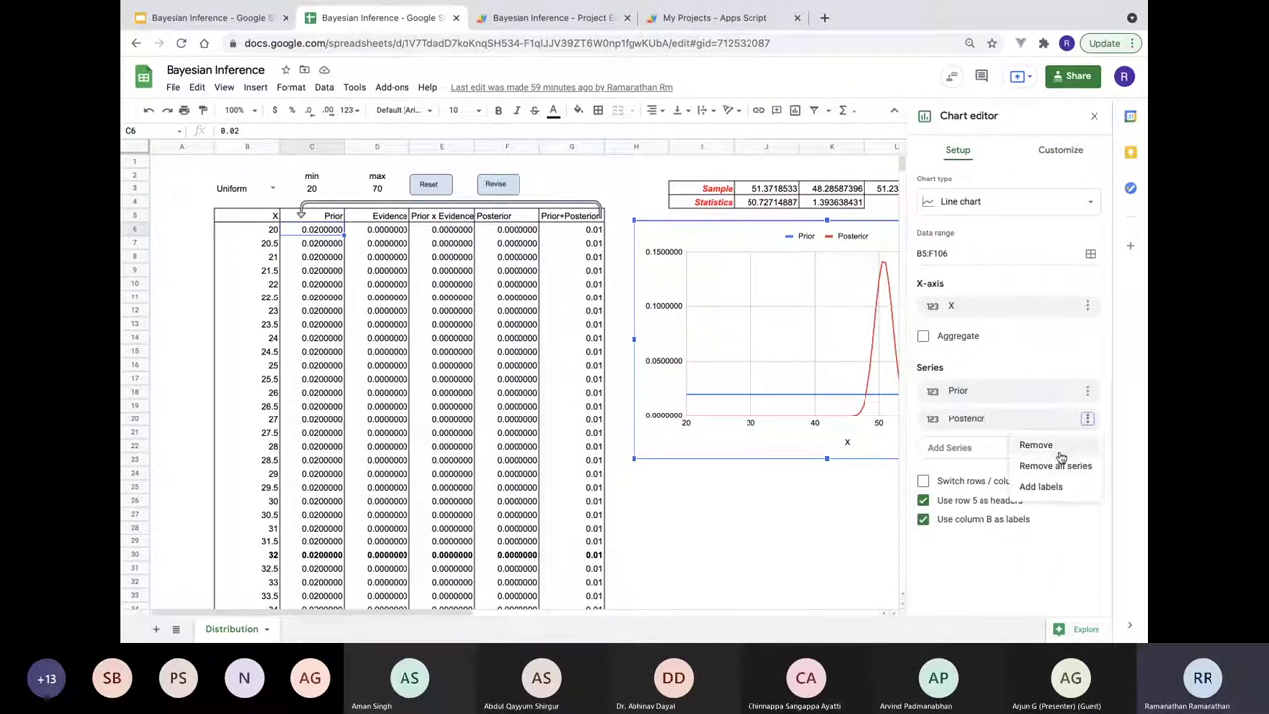
{"action": "left_click", "coordinate": [1058, 453]}
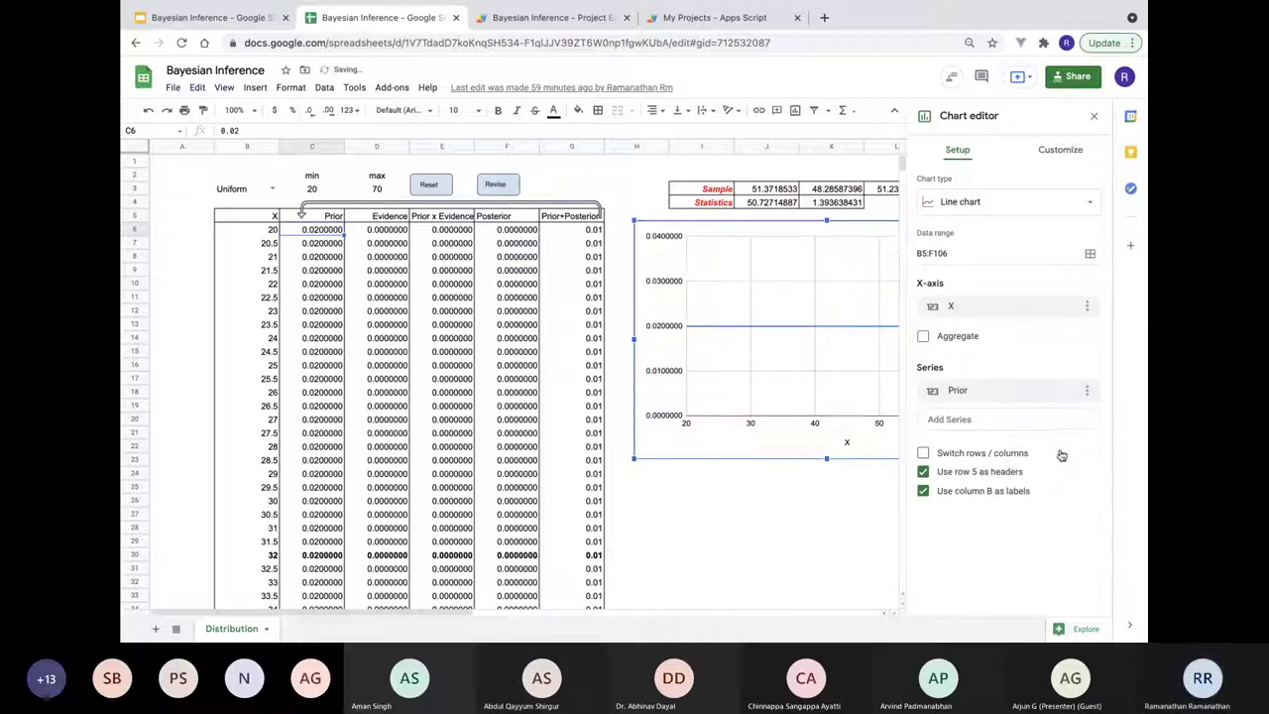
{"action": "left_click", "coordinate": [1093, 116]}
Switch the distribution to Normal with mean 30 and stdev 5, and reset the prior.
{"action": "left_click", "coordinate": [272, 189]}
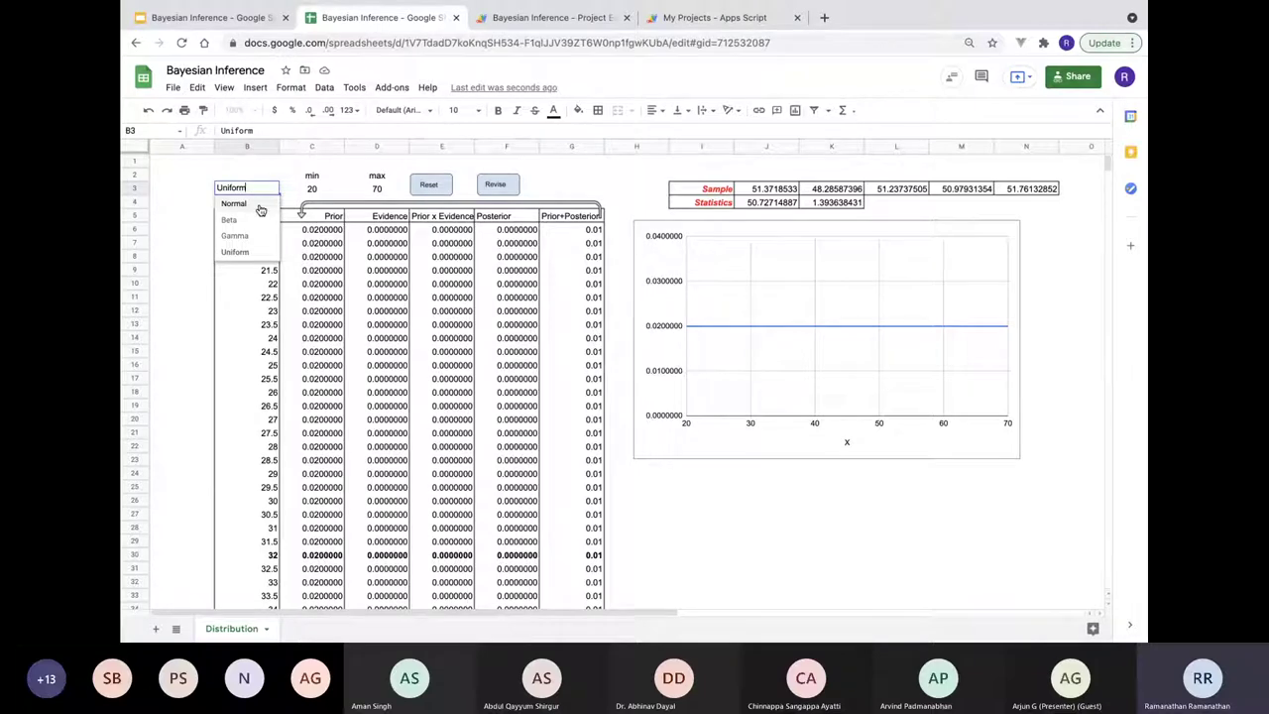
{"action": "left_click", "coordinate": [261, 205]}
{"action": "left_click", "coordinate": [311, 190]}
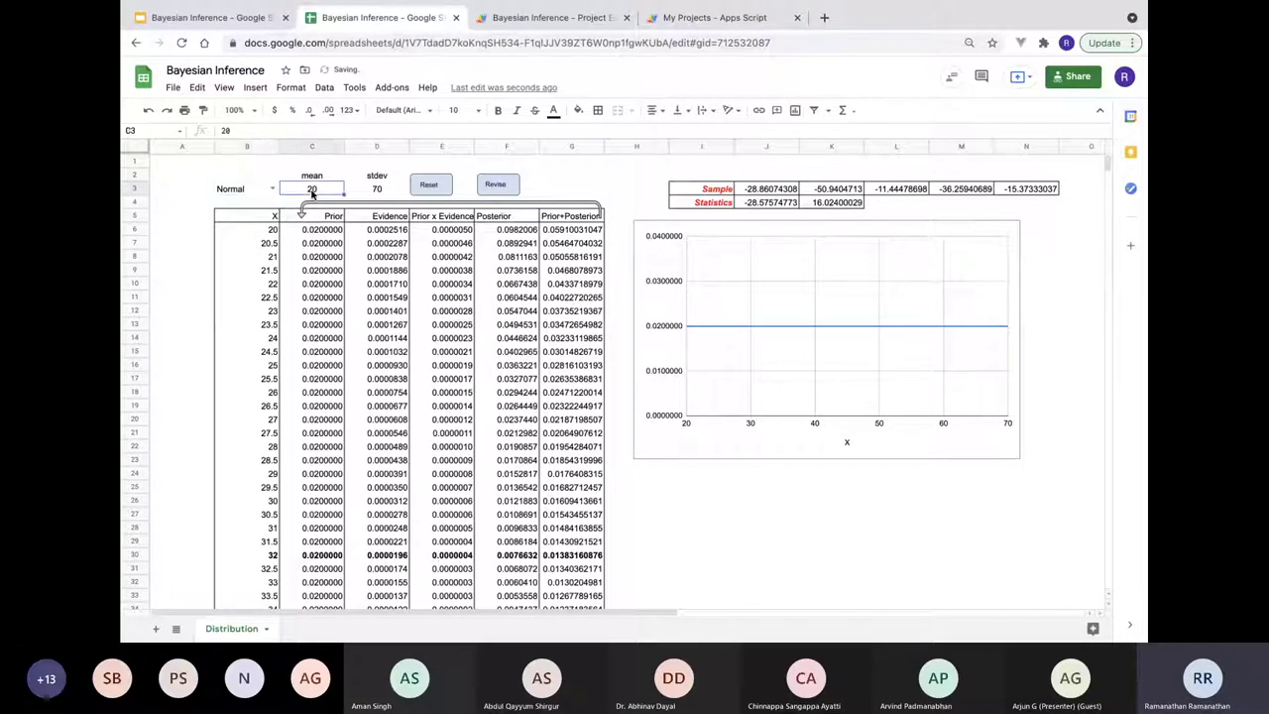
{"action": "type", "text": "30"}
{"action": "key", "text": "Tab"}
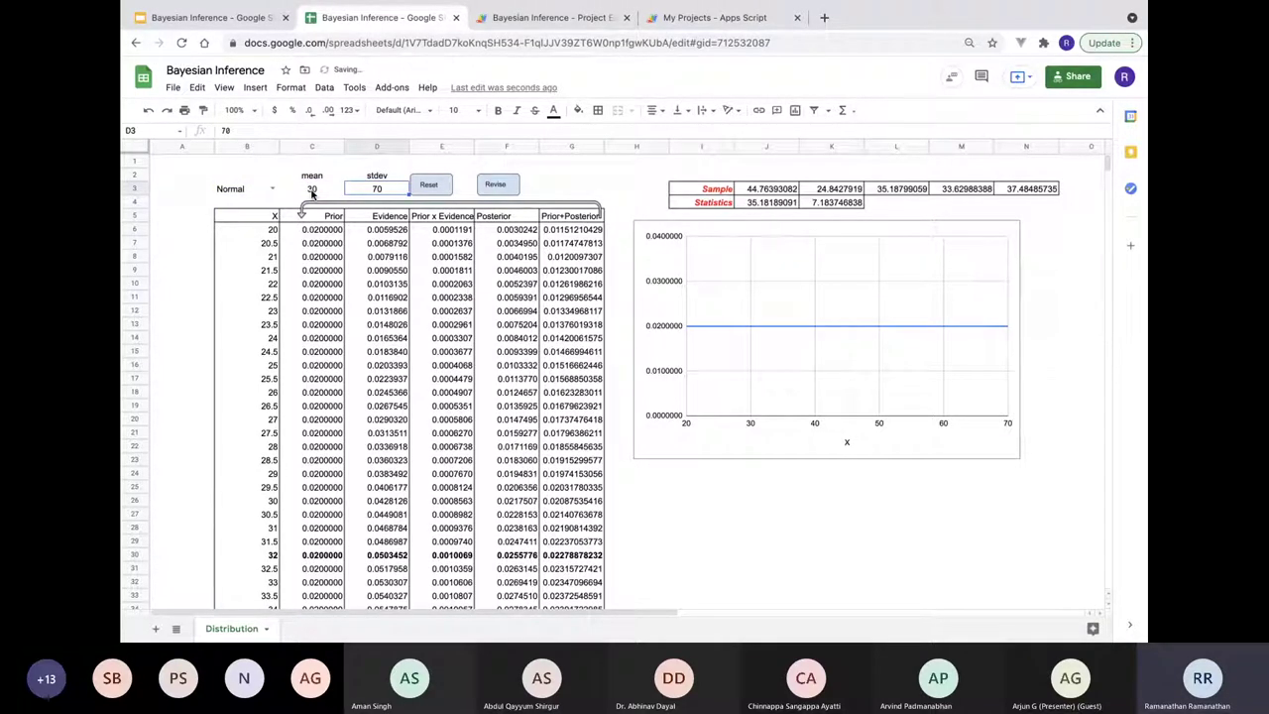
{"action": "type", "text": "5"}
{"action": "key", "text": "Return"}
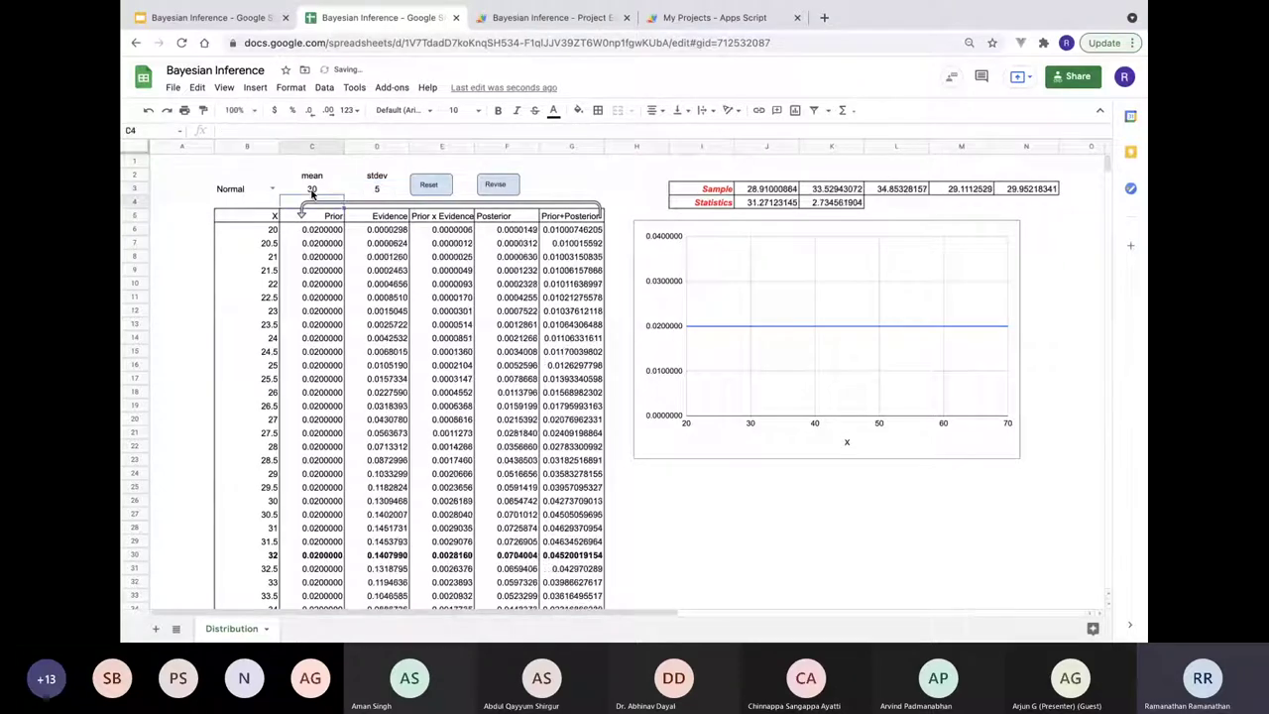
{"action": "left_click", "coordinate": [434, 183]}
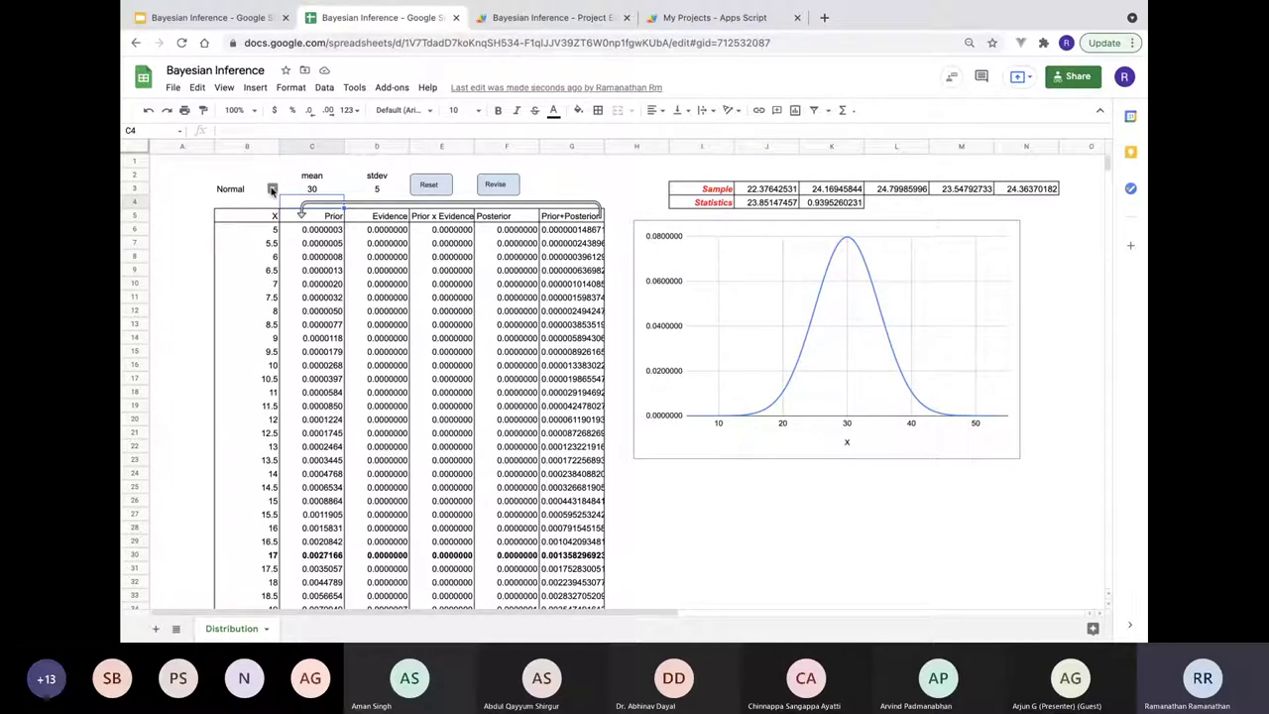
Switch the distribution to Uniform with min 10 and max 40, and reset the prior.
{"action": "left_click", "coordinate": [271, 188]}
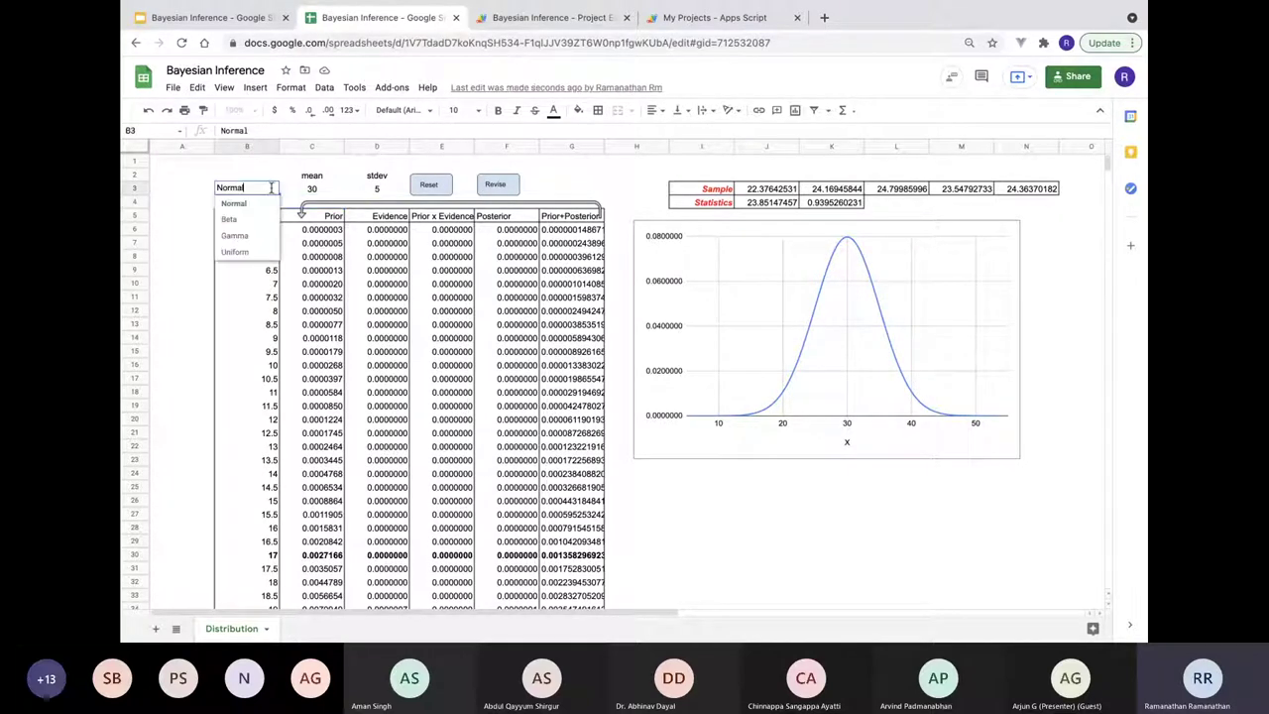
{"action": "left_click", "coordinate": [248, 250]}
{"action": "left_click", "coordinate": [323, 192]}
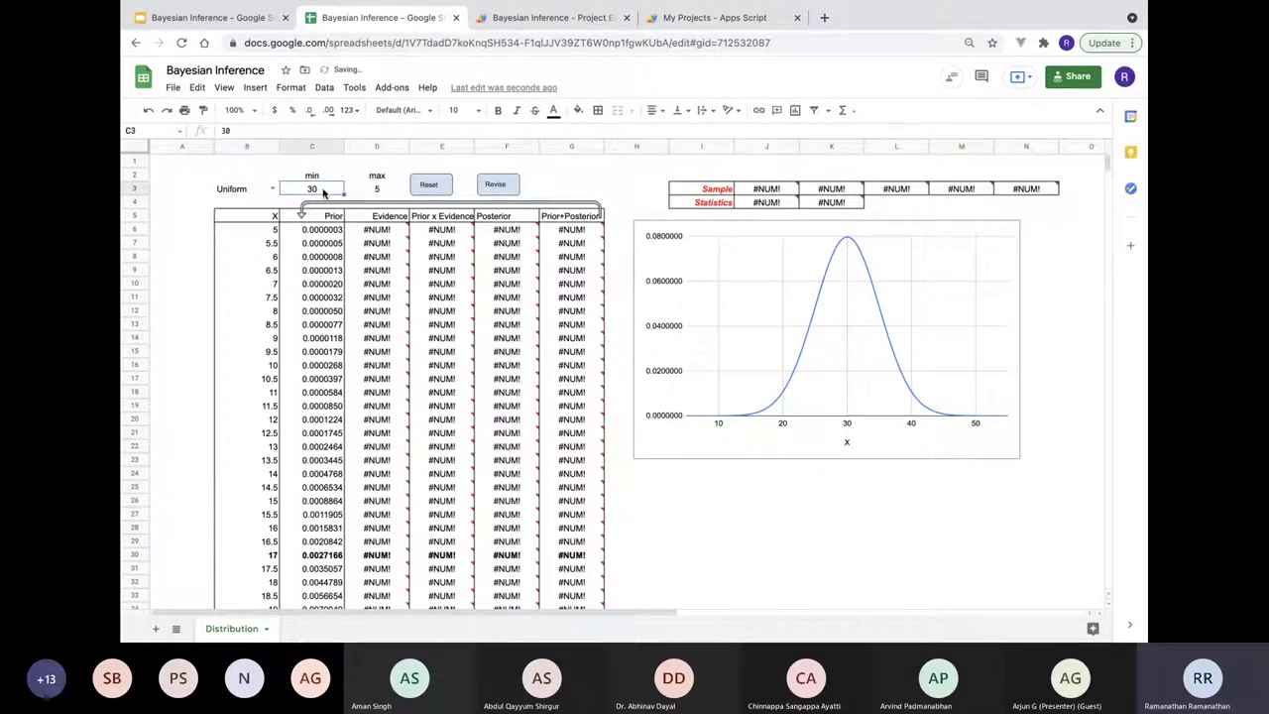
{"action": "type", "text": "10"}
{"action": "key", "text": "Tab"}
{"action": "type", "text": "40"}
{"action": "key", "text": "Tab"}
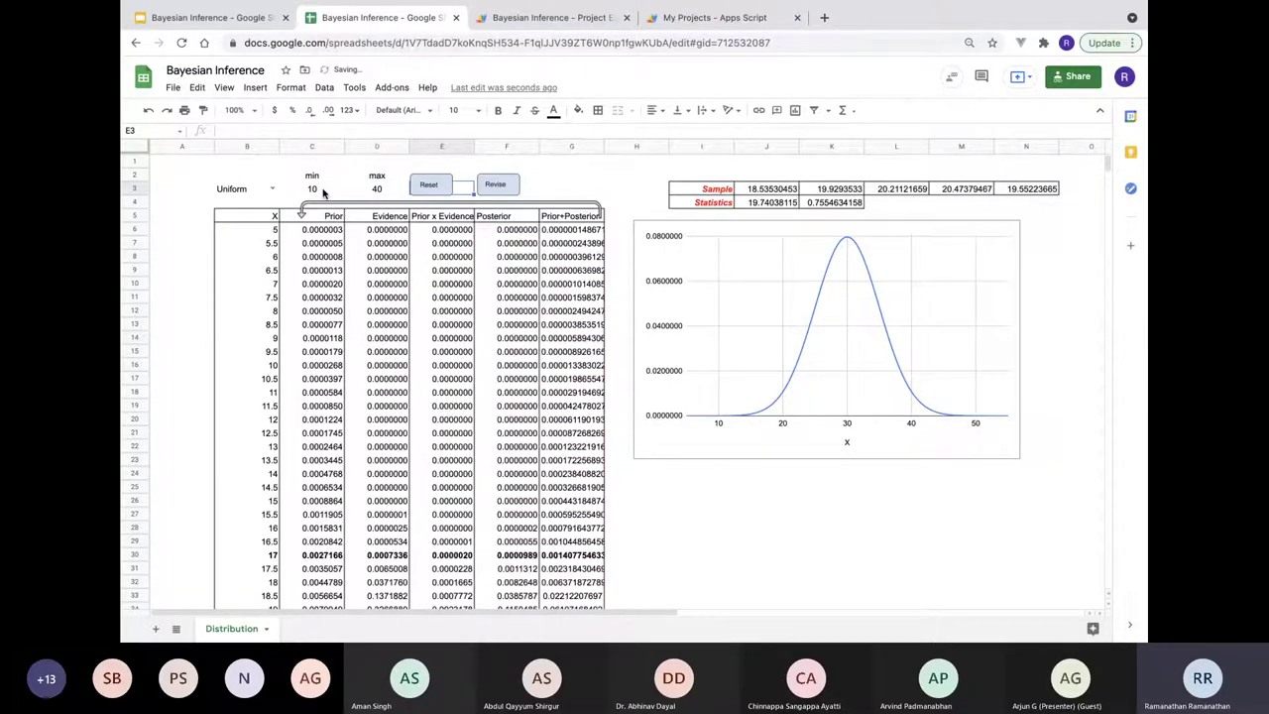
{"action": "left_click", "coordinate": [437, 193]}
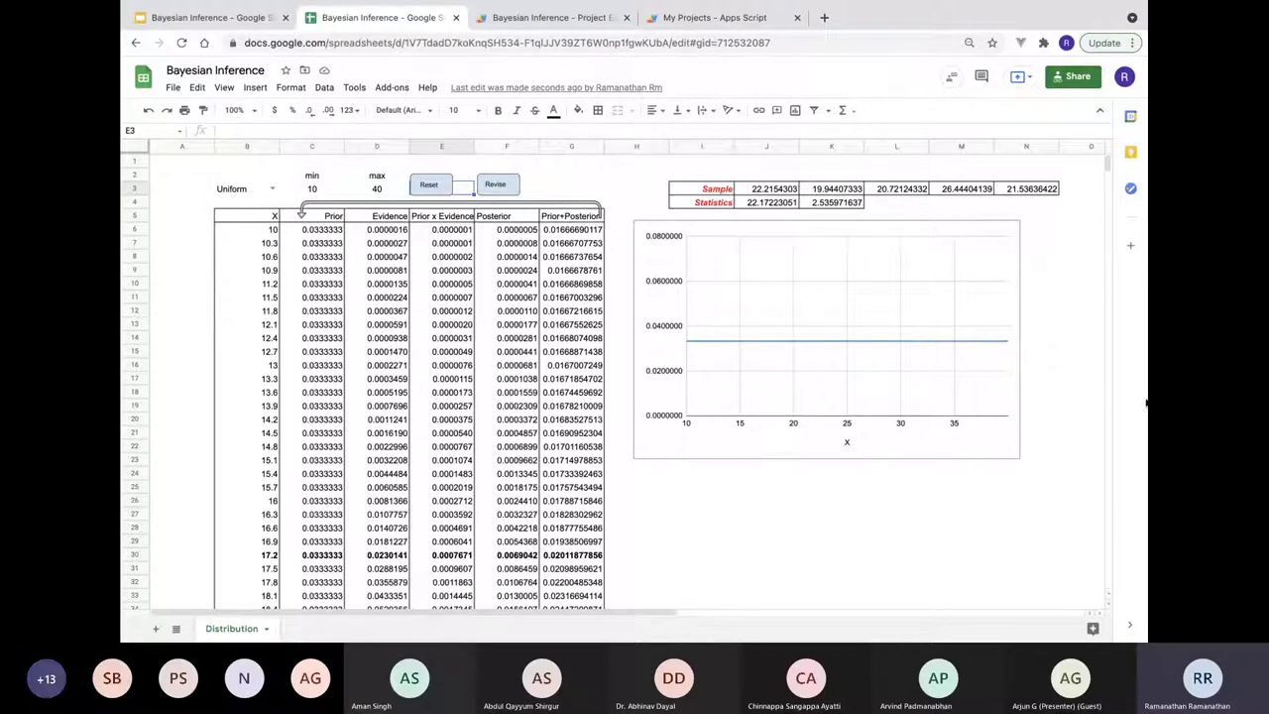
Switch the distribution to Gamma, leaving its two parameter values as they are, and reset the prior.
{"action": "left_click", "coordinate": [252, 189]}
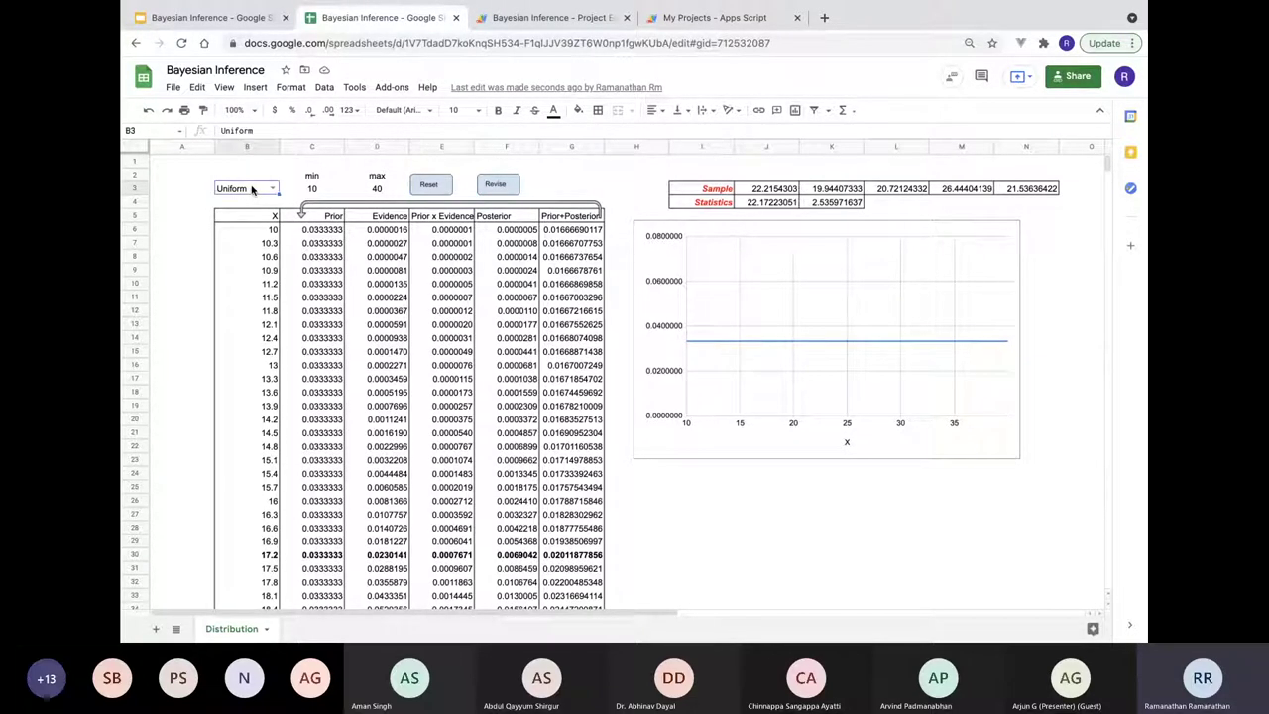
{"action": "left_click", "coordinate": [273, 189]}
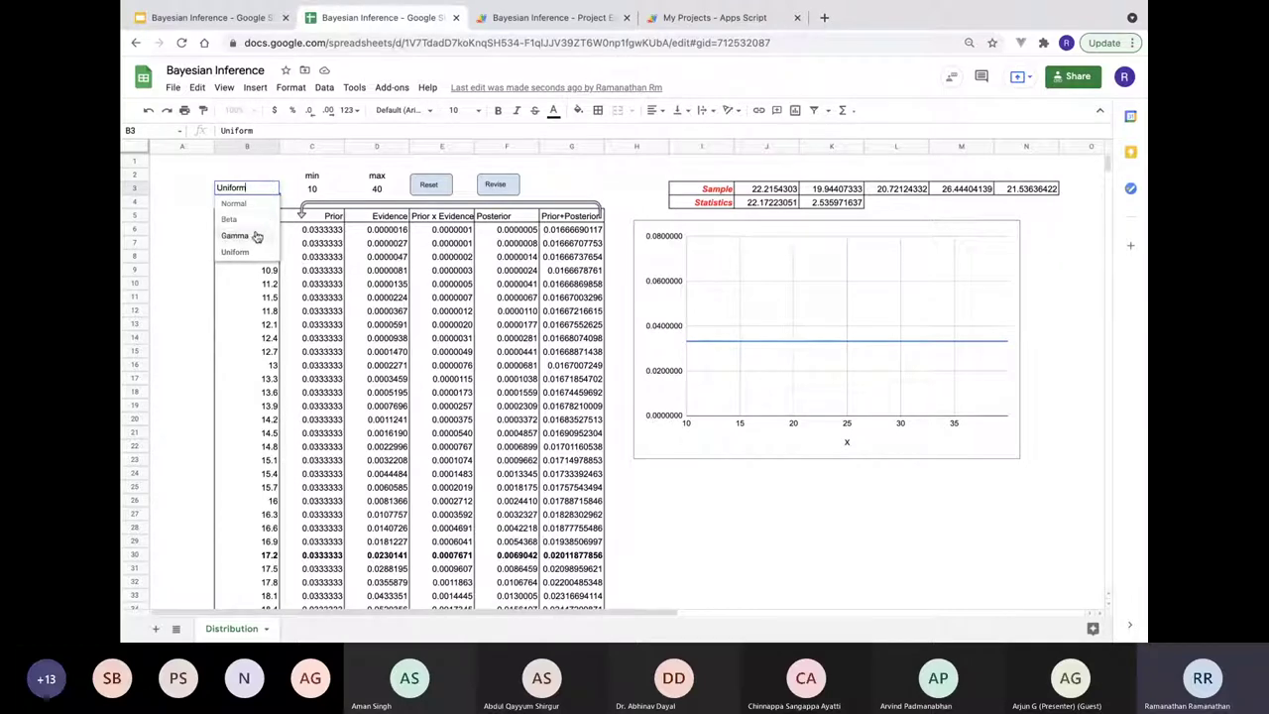
{"action": "left_click", "coordinate": [255, 235]}
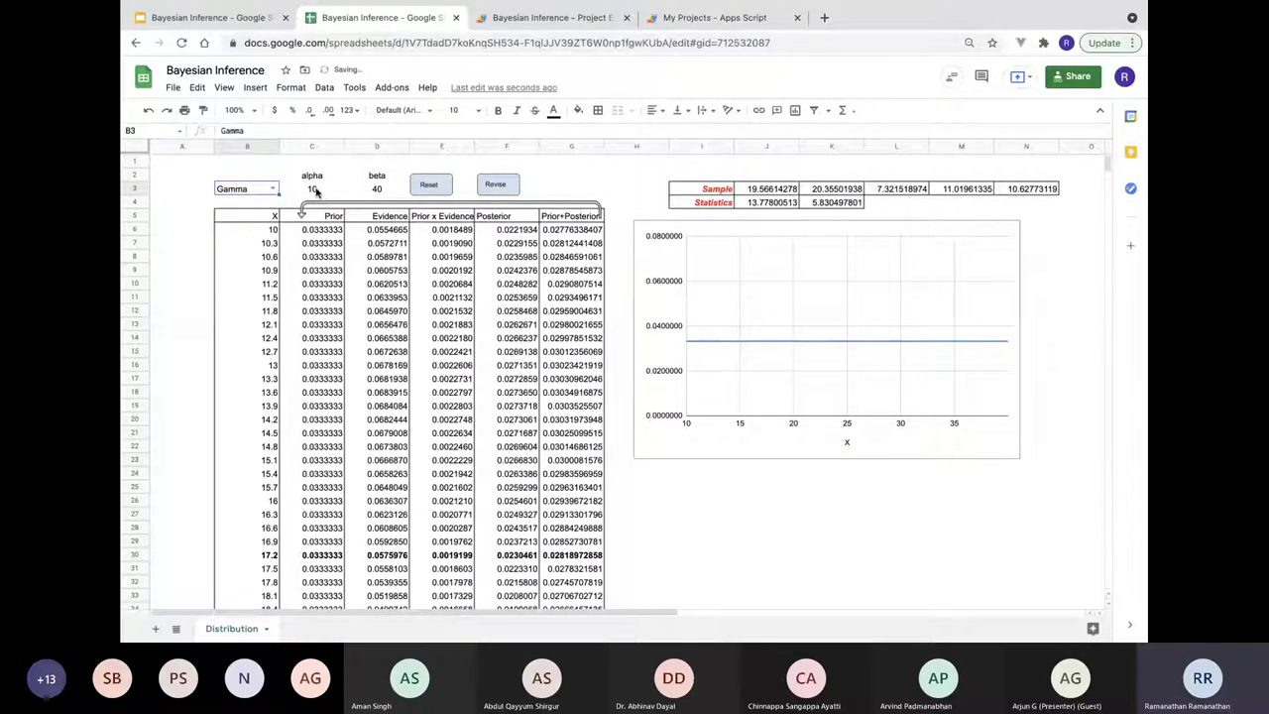
{"action": "left_click", "coordinate": [432, 187]}
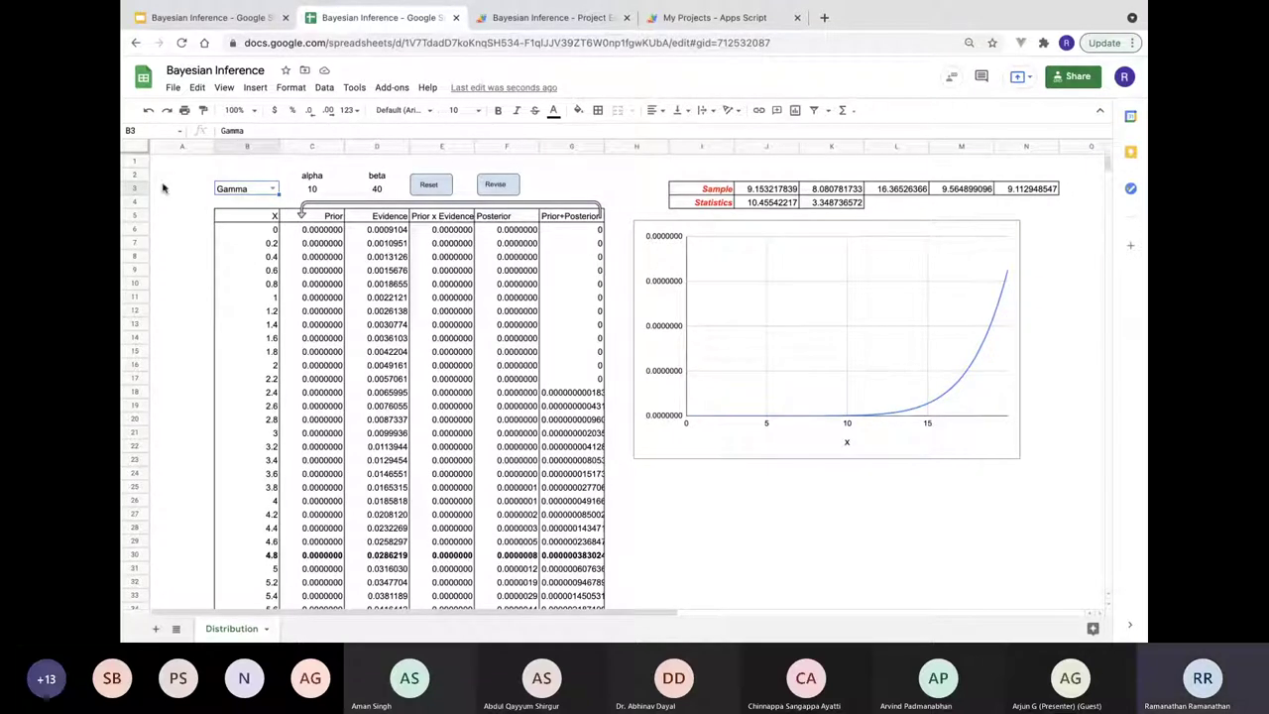
Set the Gamma distribution's beta to 5 and reset the prior.
{"action": "left_click", "coordinate": [322, 190]}
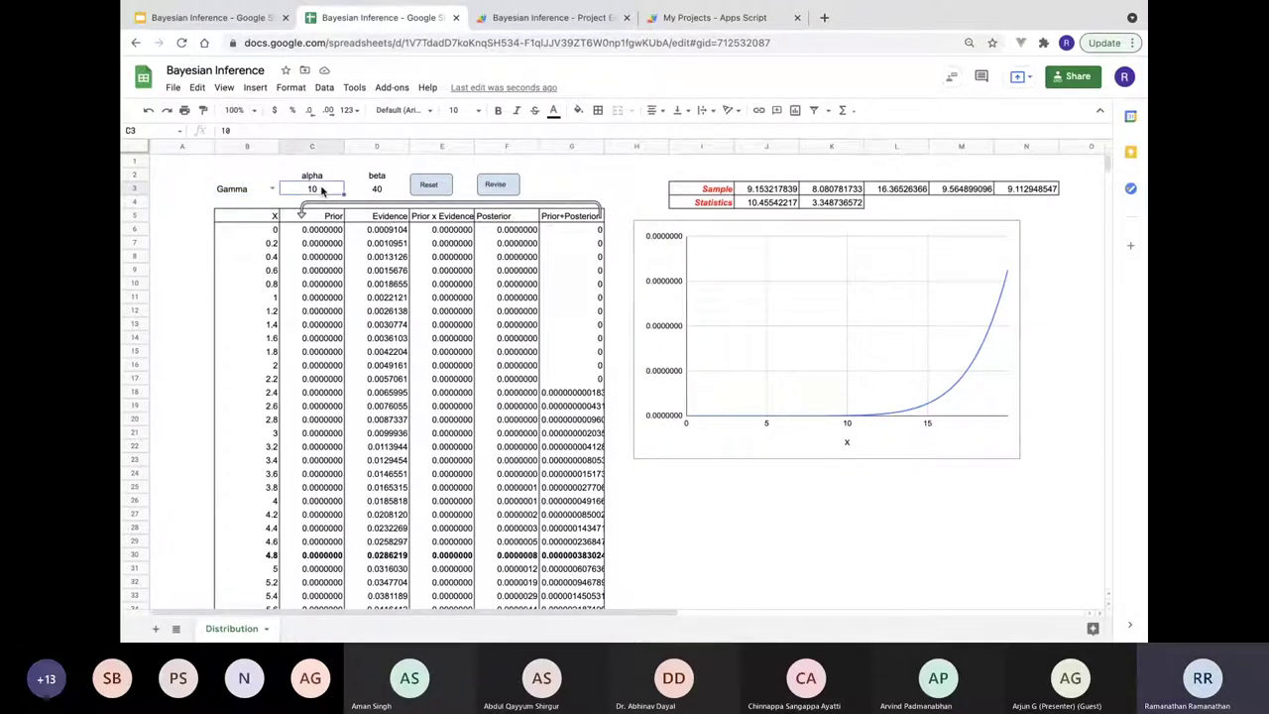
{"action": "left_click", "coordinate": [374, 189]}
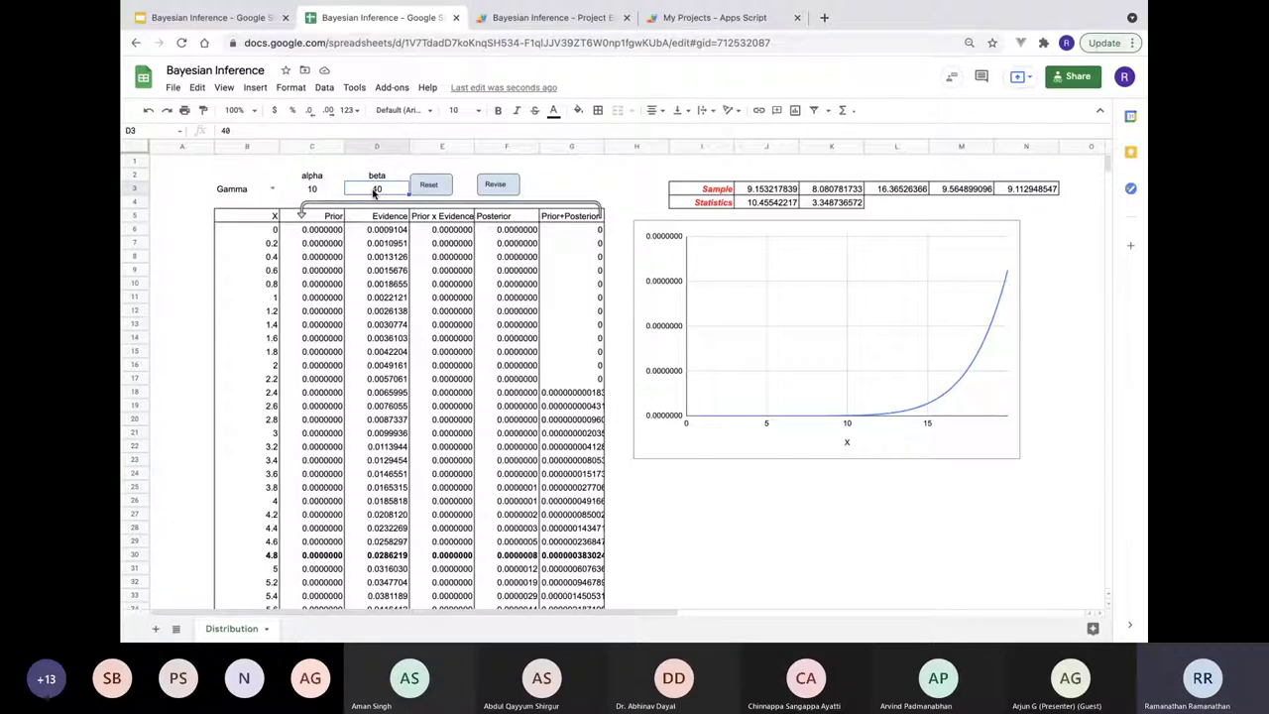
{"action": "type", "text": "5"}
{"action": "key", "text": "Return"}
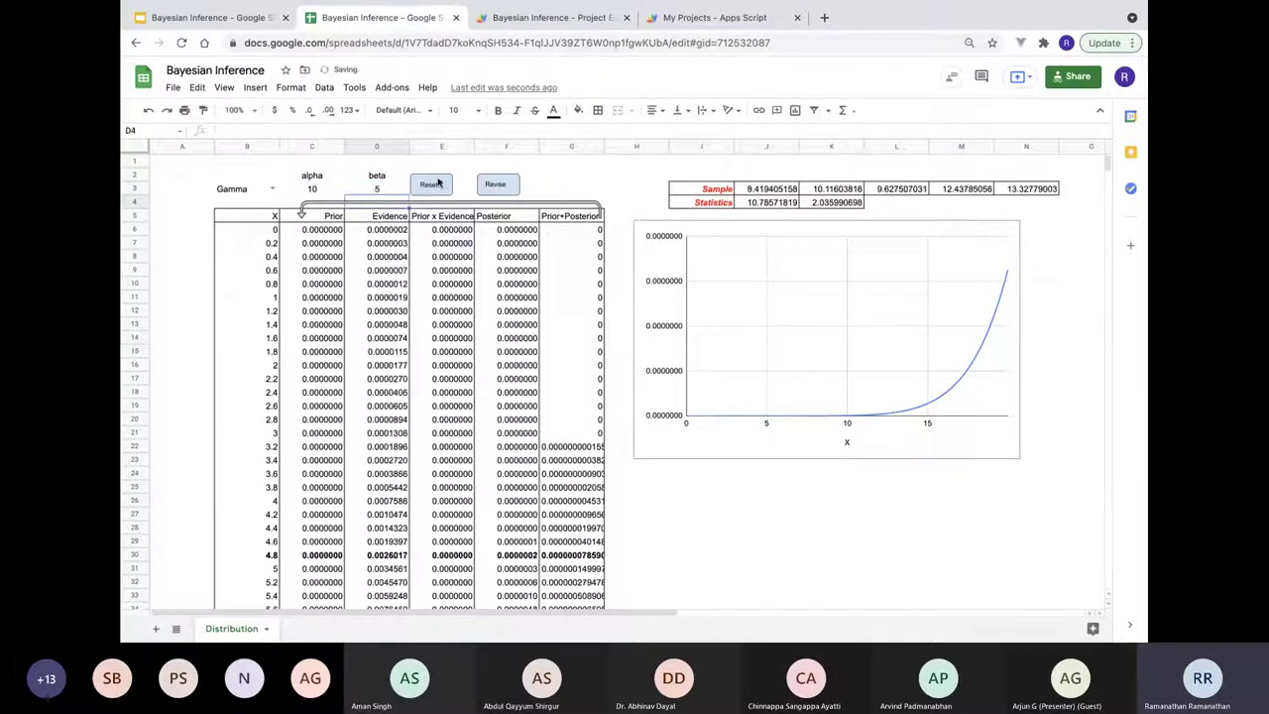
{"action": "left_click", "coordinate": [436, 186]}
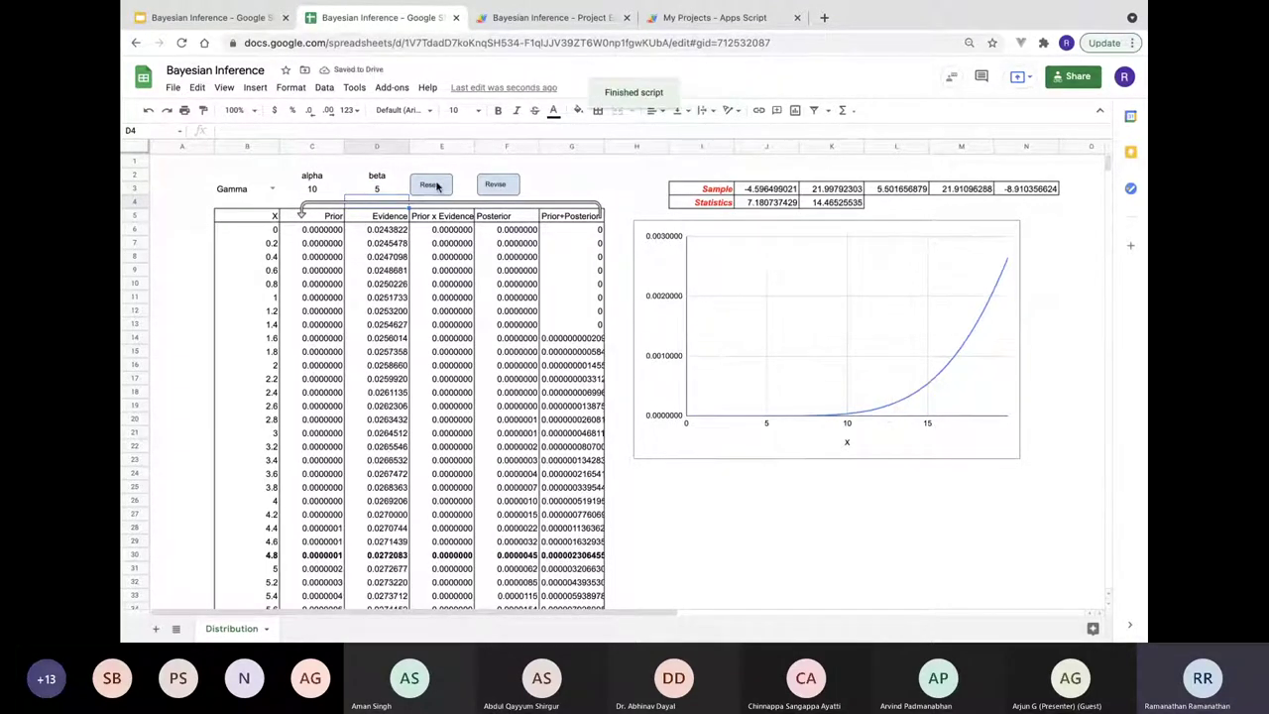
Set the Gamma distribution's alpha to 3 and reset the prior.
{"action": "left_click", "coordinate": [315, 191]}
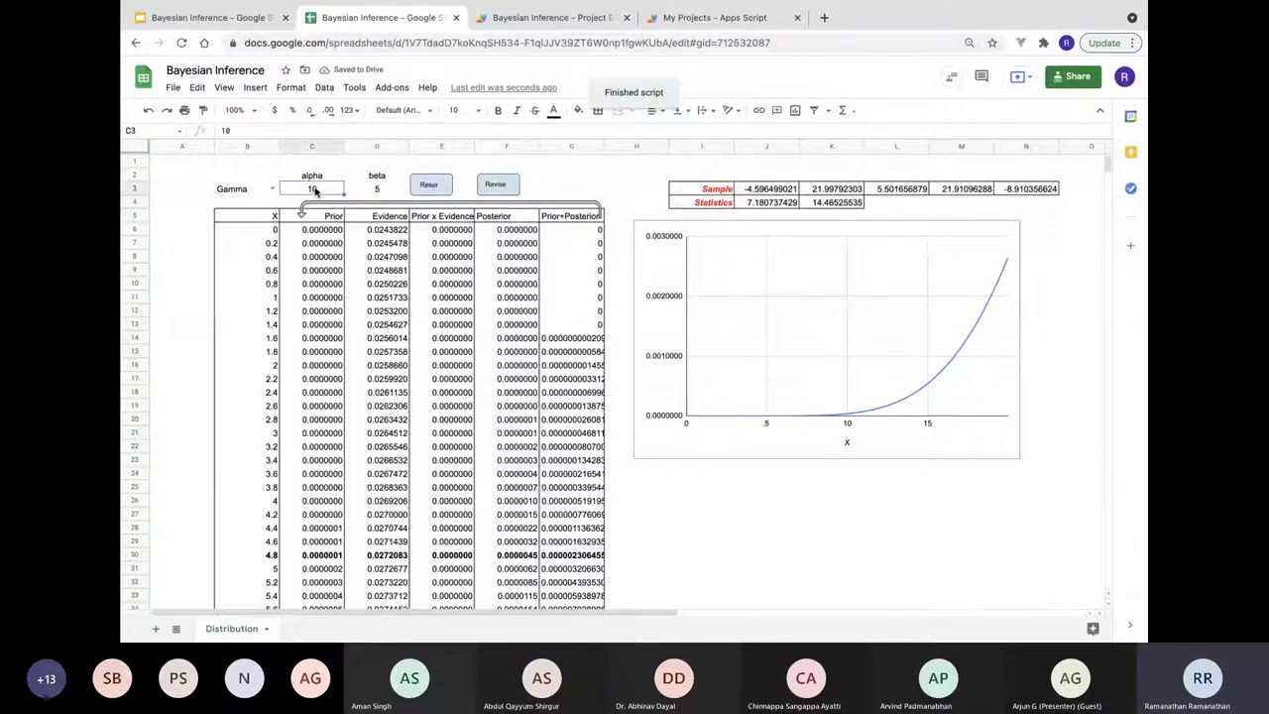
{"action": "type", "text": "3"}
{"action": "key", "text": "Return"}
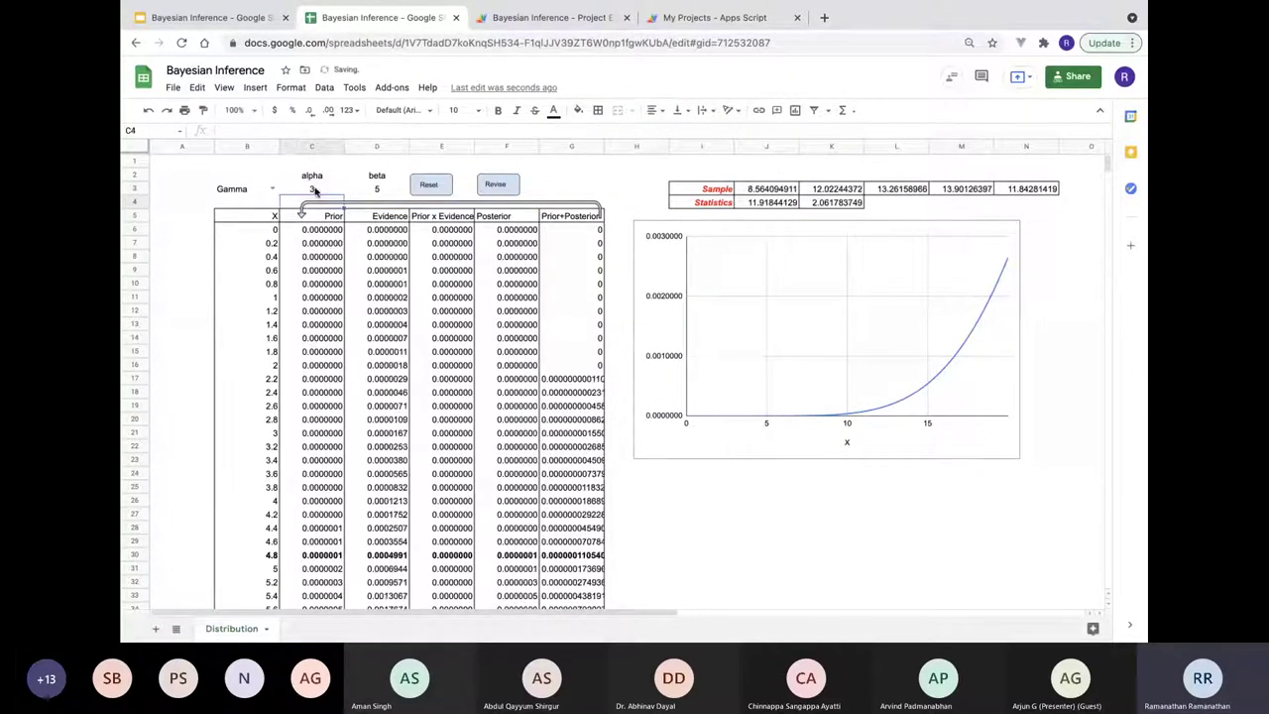
{"action": "left_click", "coordinate": [446, 185]}
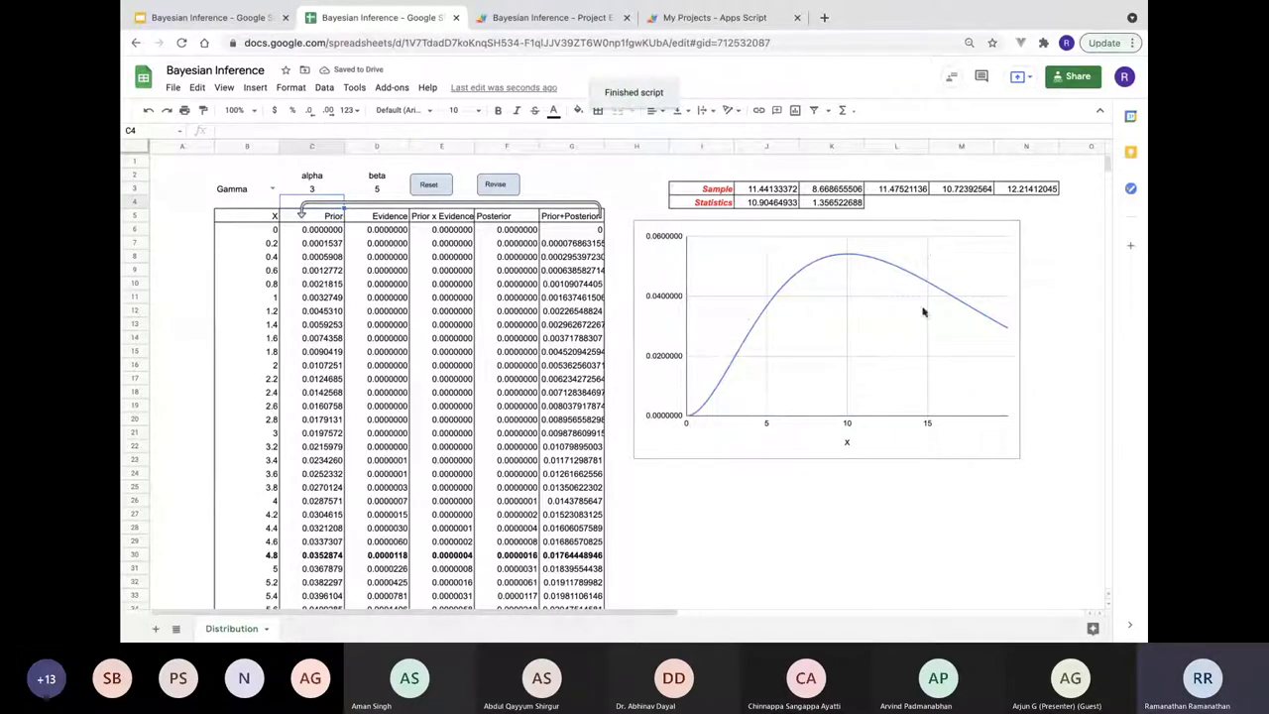
Set the Gamma distribution's alpha to 5 and reset the prior.
{"action": "left_click", "coordinate": [313, 188]}
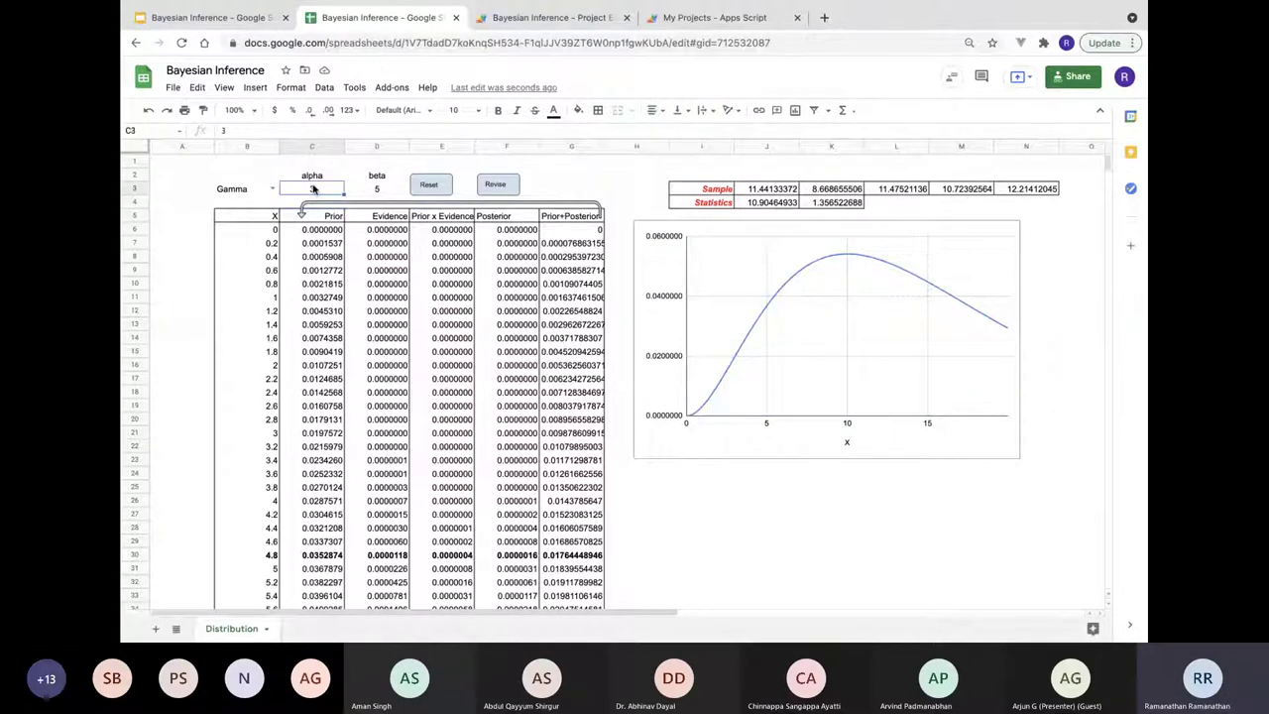
{"action": "type", "text": "5"}
{"action": "key", "text": "Return"}
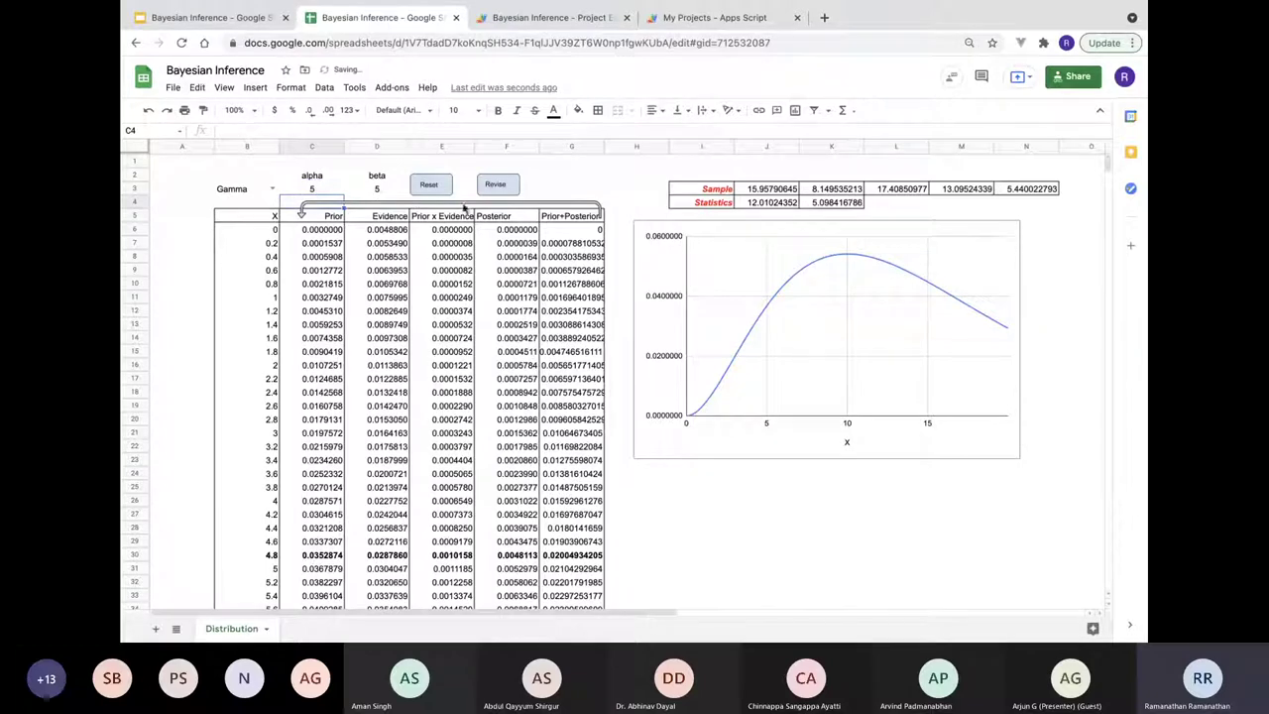
{"action": "left_click", "coordinate": [428, 185]}
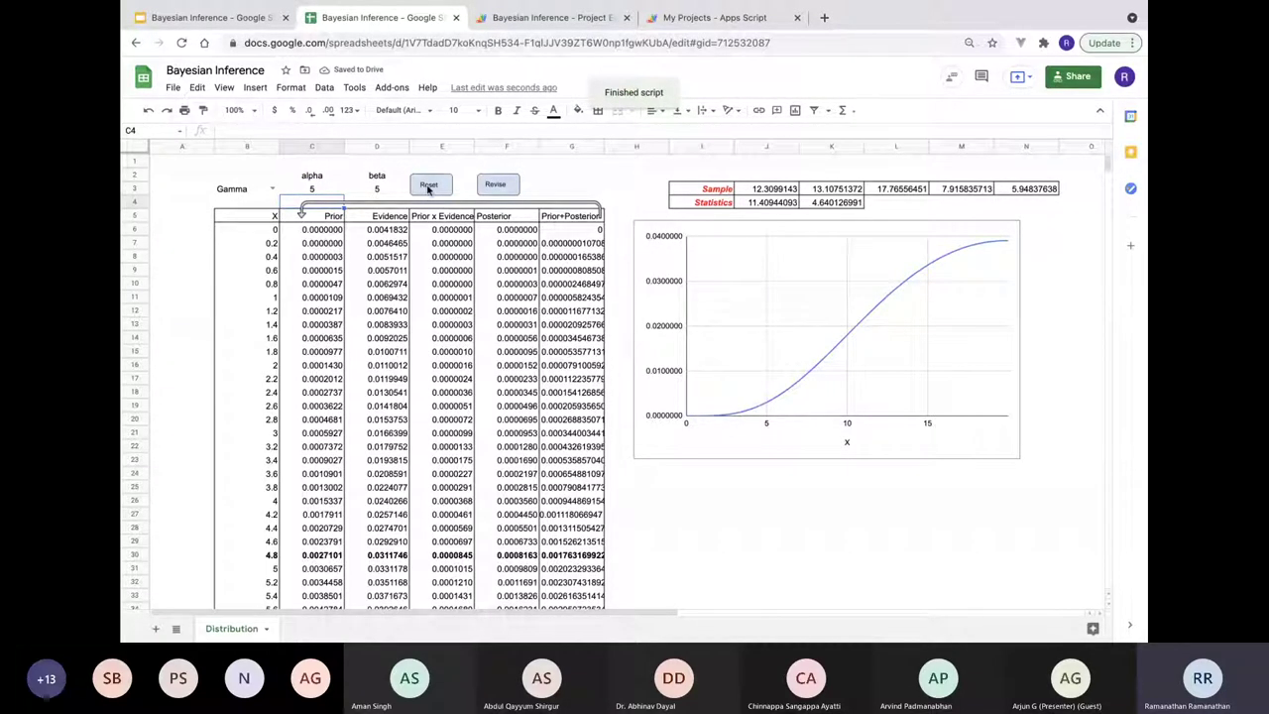
Set both alpha and beta of the Gamma distribution to 10 and reset the prior.
{"action": "left_click", "coordinate": [308, 189]}
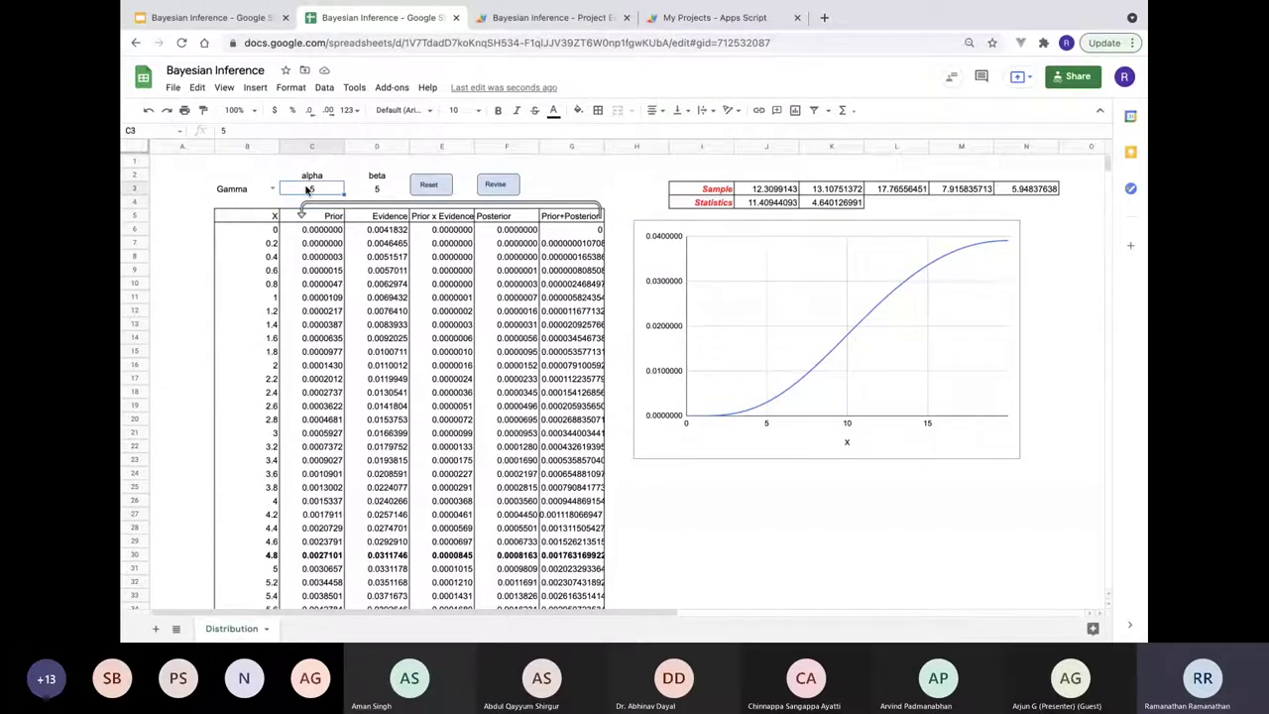
{"action": "type", "text": "10"}
{"action": "key", "text": "Tab"}
{"action": "type", "text": "1"}
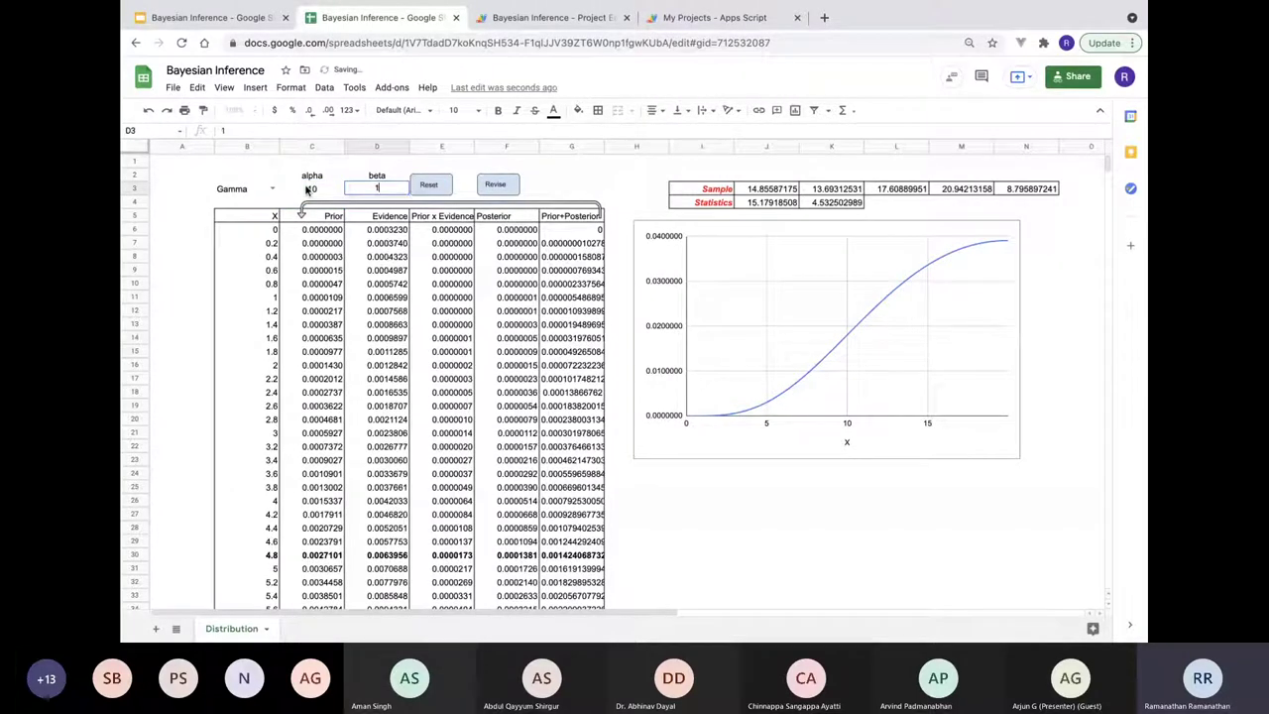
{"action": "type", "text": "0"}
{"action": "key", "text": "Return"}
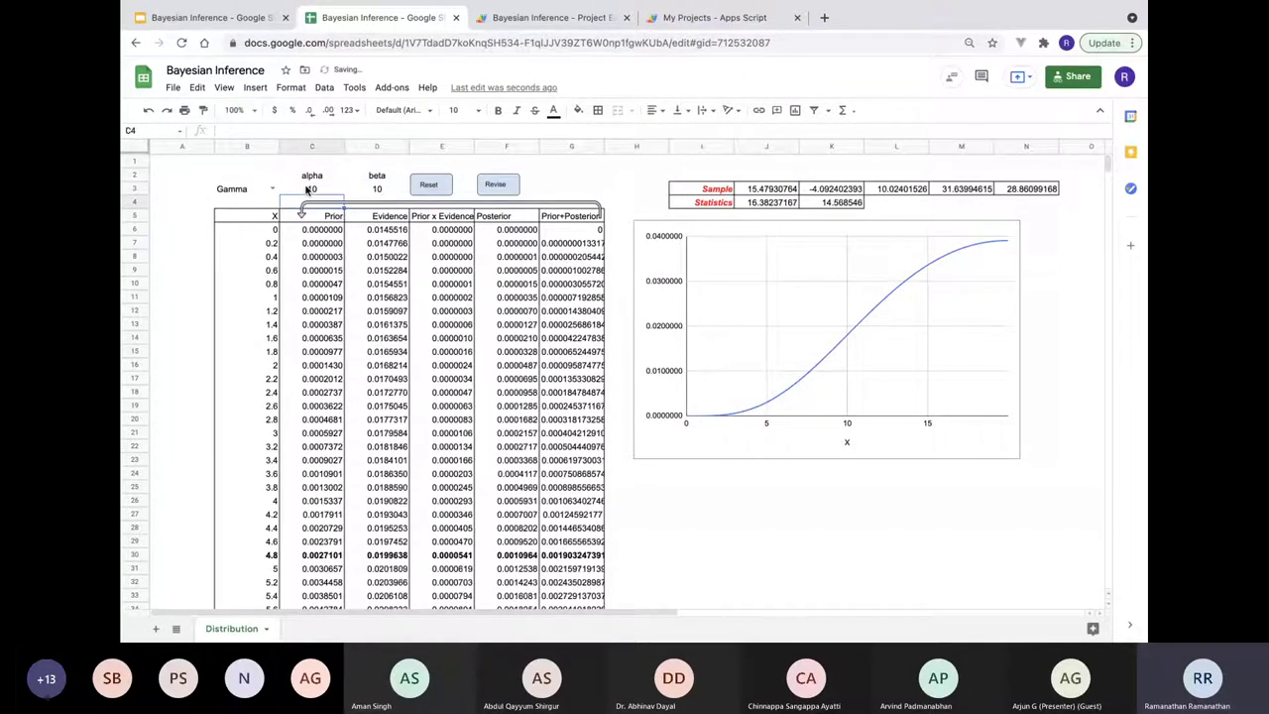
{"action": "left_click", "coordinate": [433, 185]}
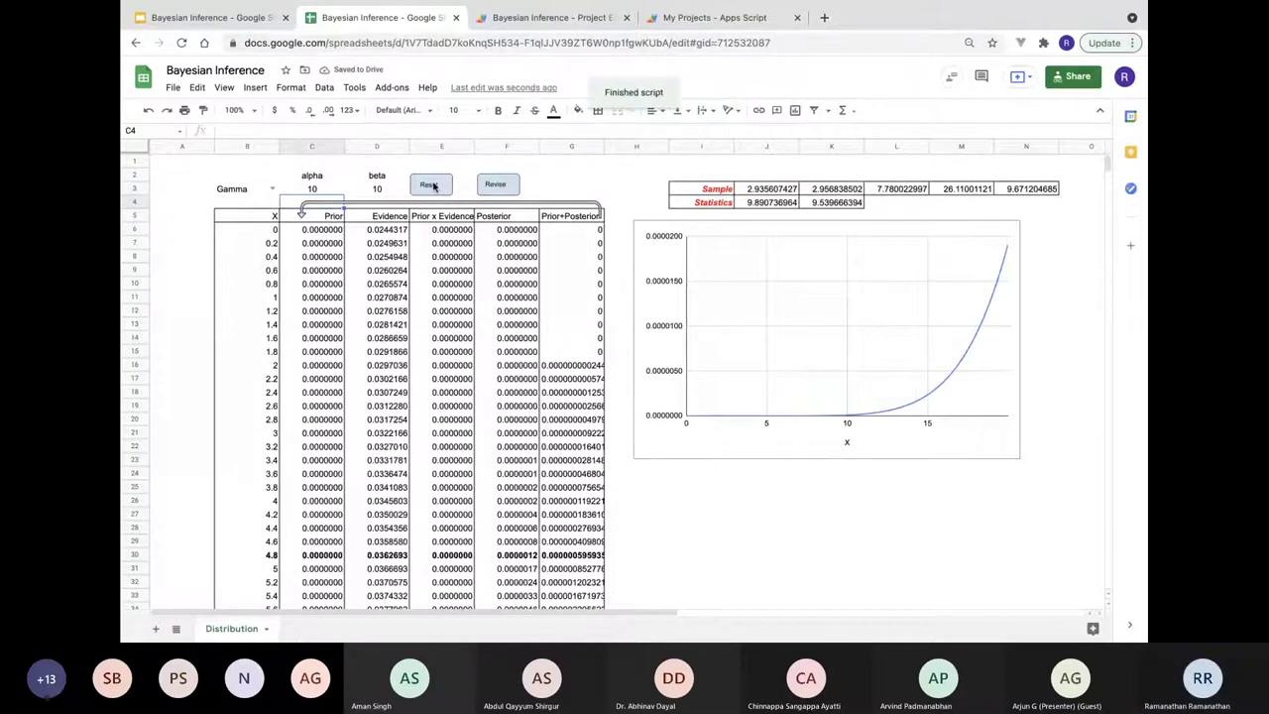
Set both alpha and beta of the Gamma distribution to 3 and reset the prior.
{"action": "left_click", "coordinate": [313, 188]}
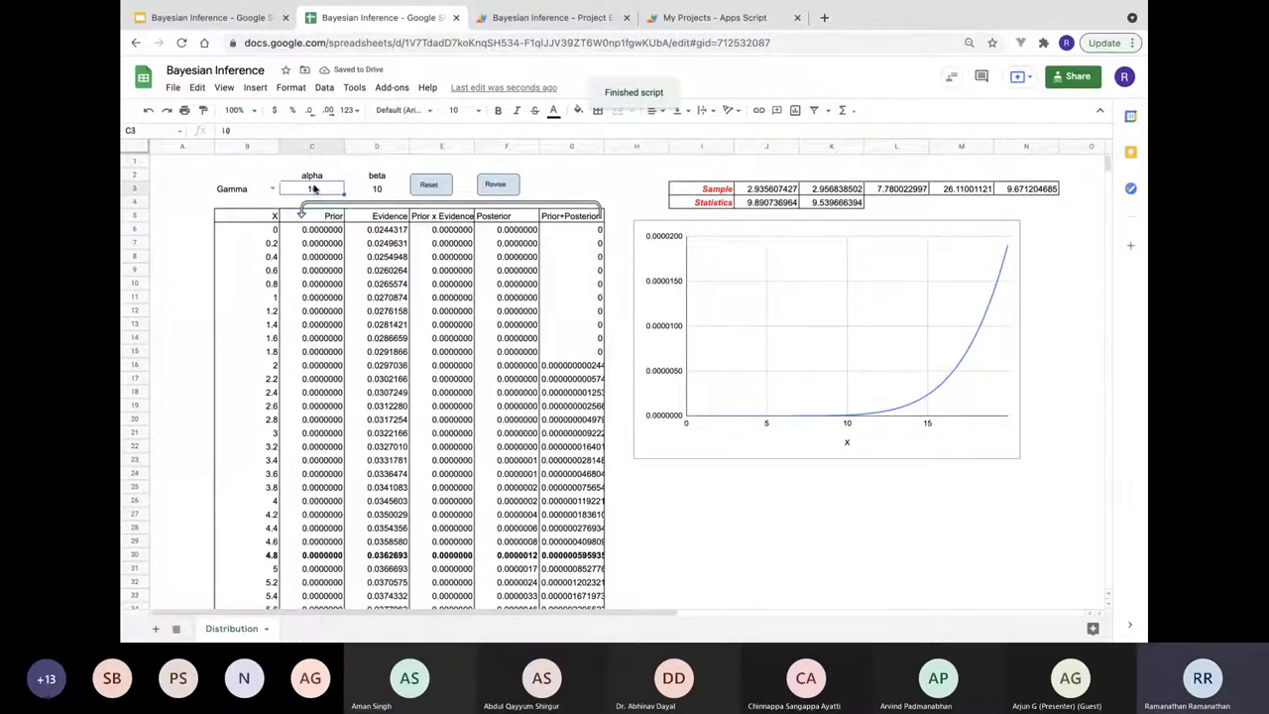
{"action": "type", "text": "3"}
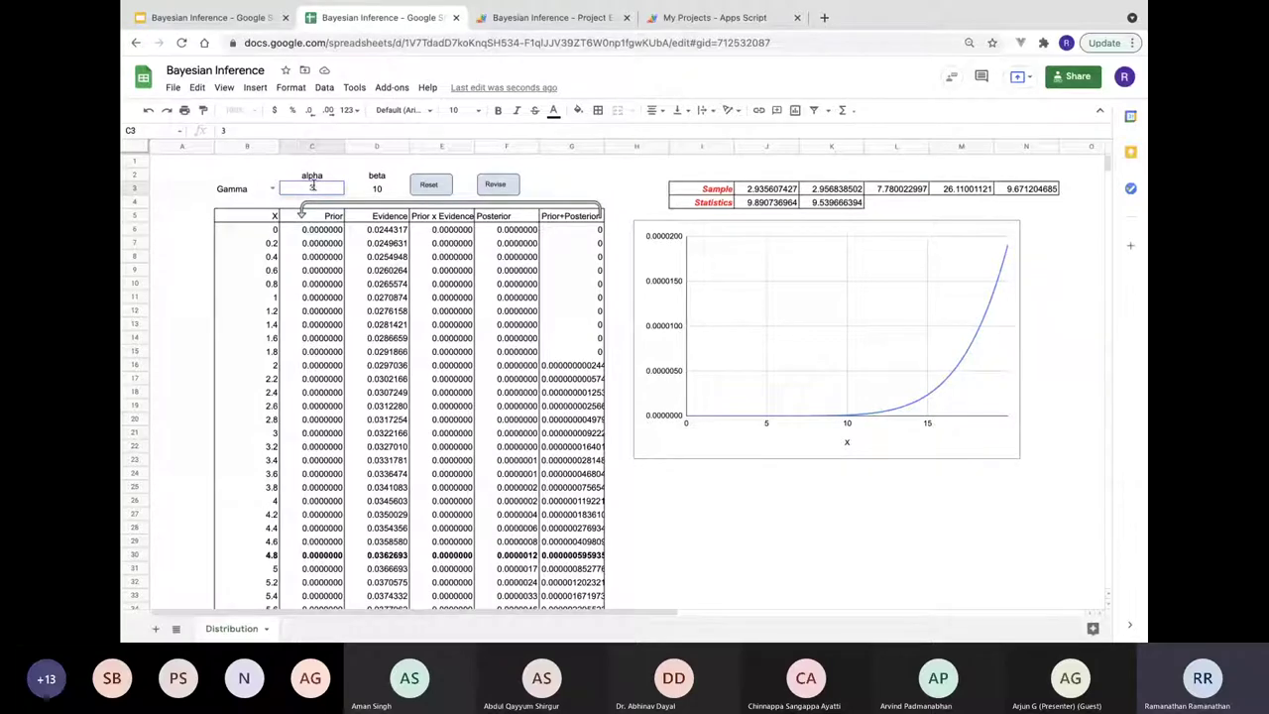
{"action": "key", "text": "Tab"}
{"action": "type", "text": "3"}
{"action": "key", "text": "Tab"}
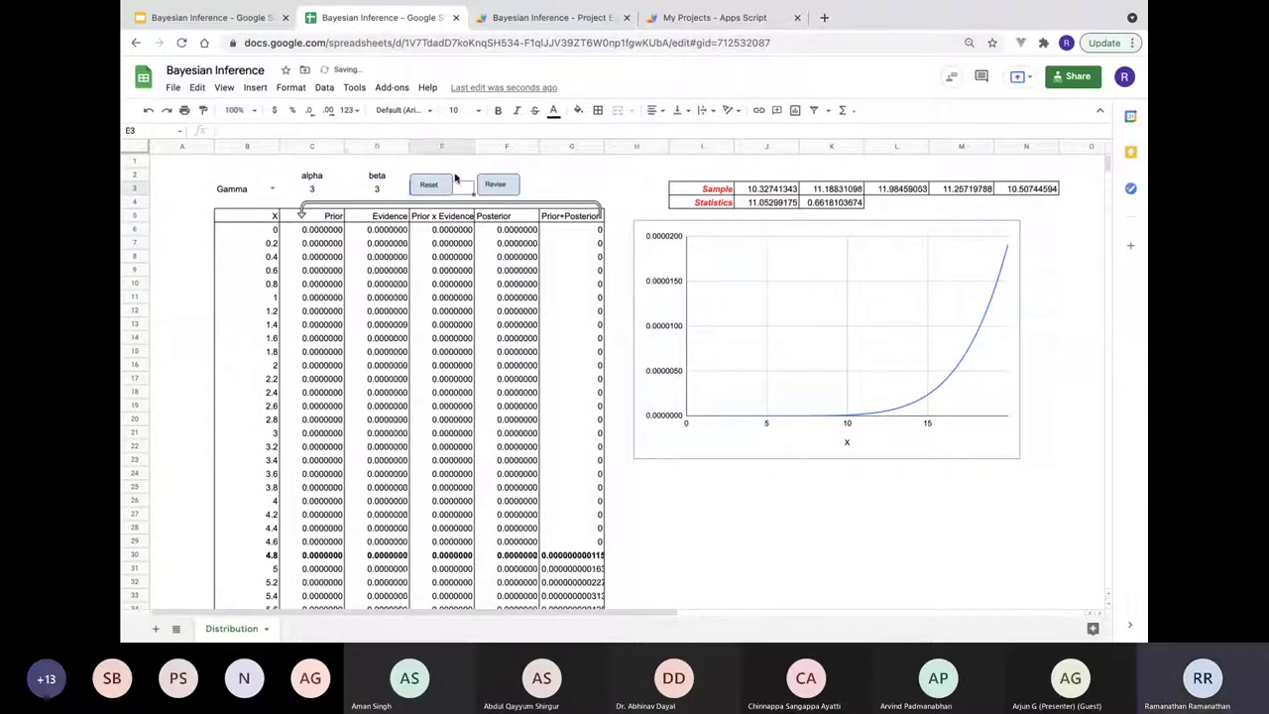
{"action": "left_click", "coordinate": [429, 185]}
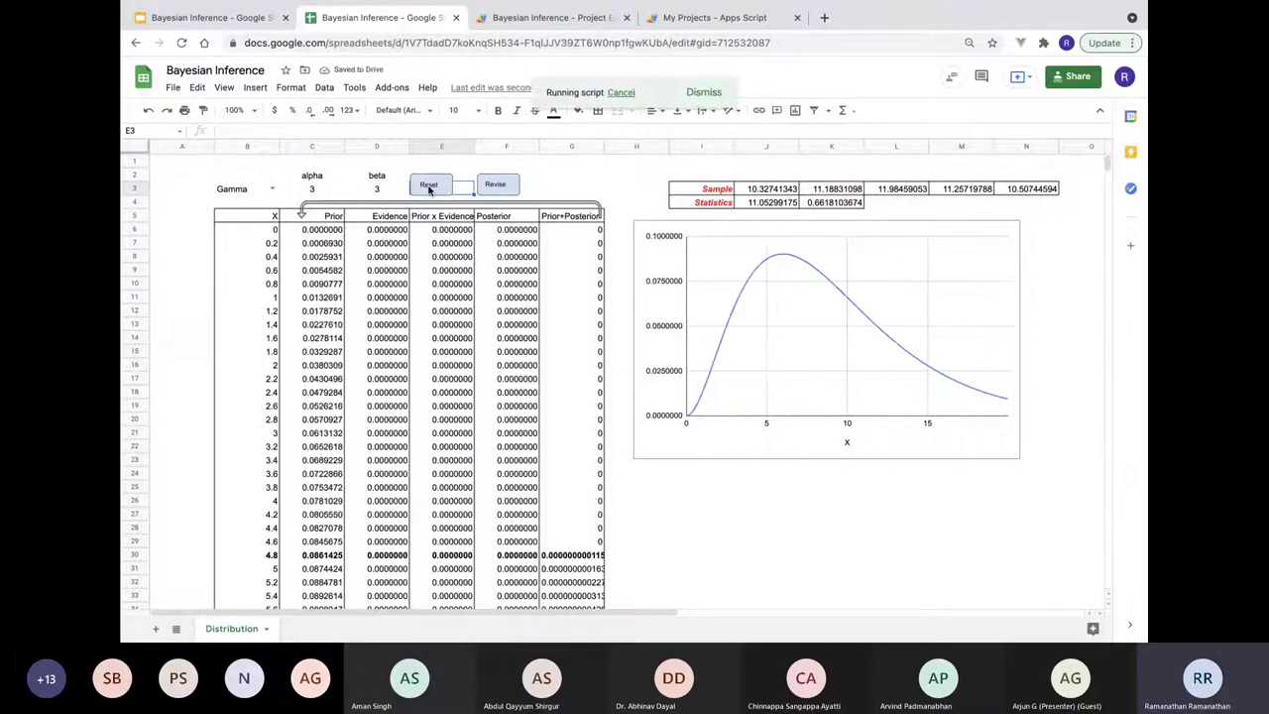
Set both alpha and beta of the Gamma distribution to 10 and reset the prior.
{"action": "left_click", "coordinate": [313, 188]}
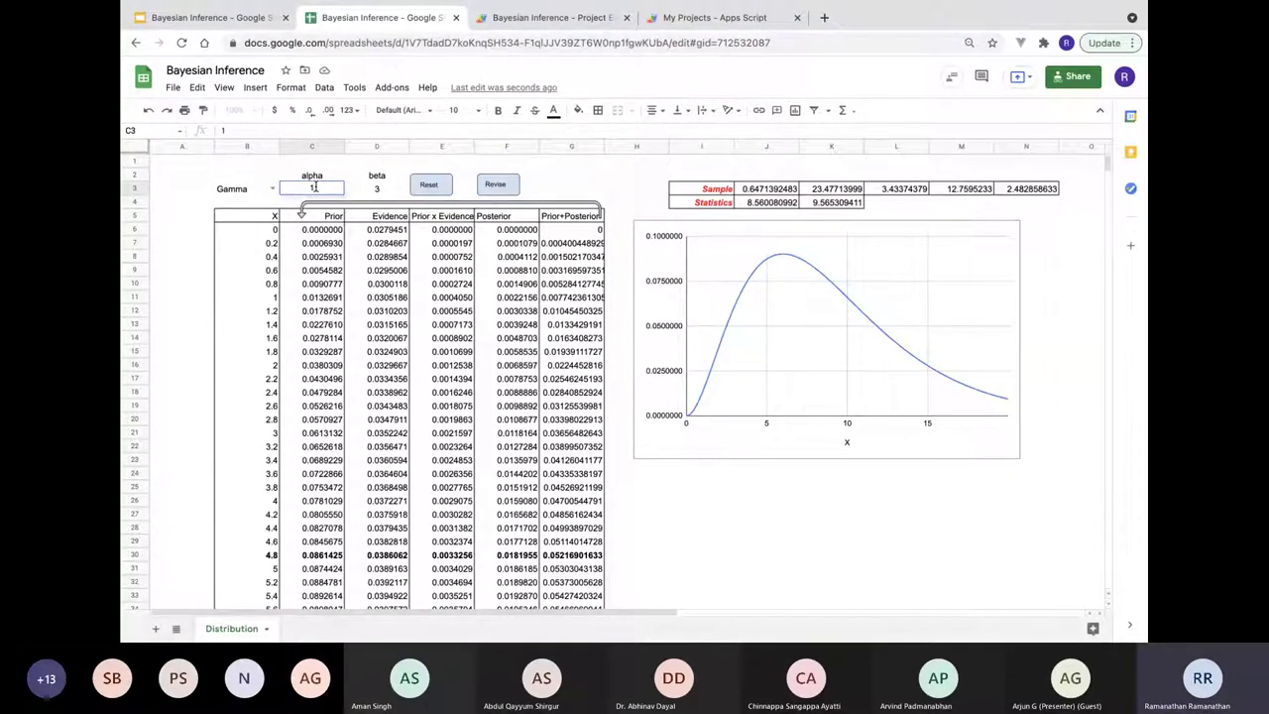
{"action": "type", "text": "10"}
{"action": "key", "text": "Tab"}
{"action": "type", "text": "10"}
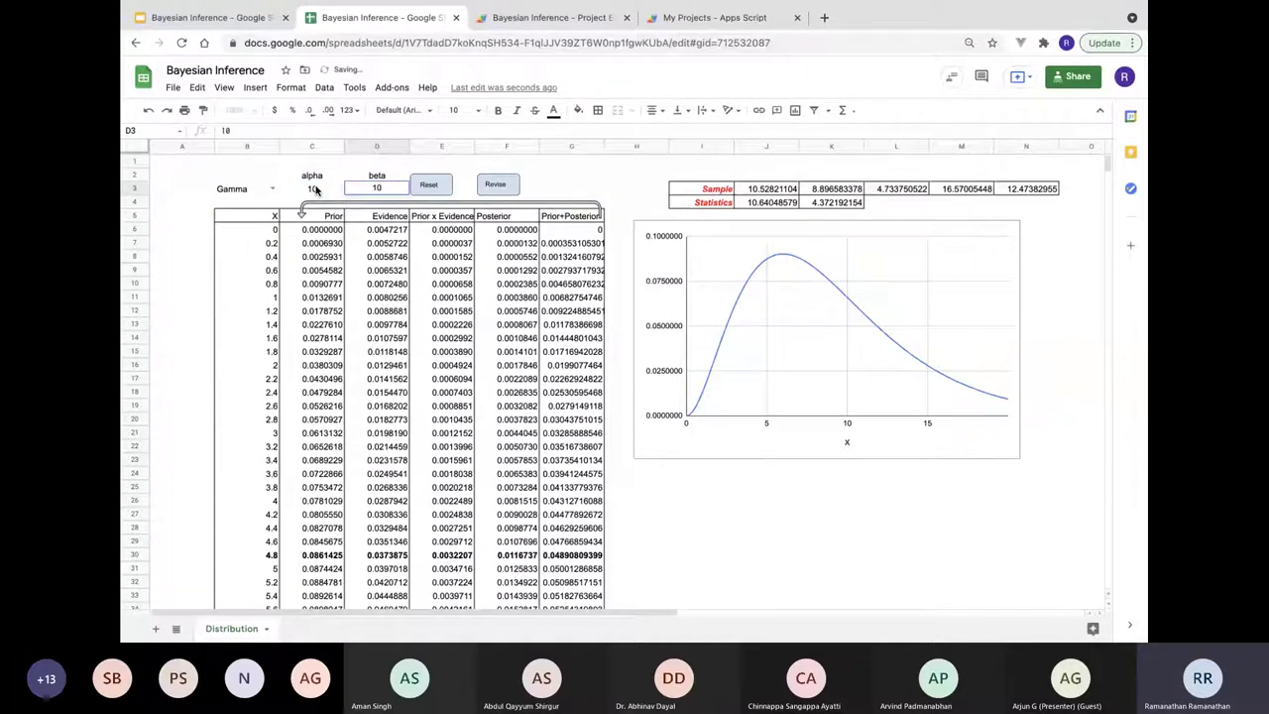
{"action": "key", "text": "Tab"}
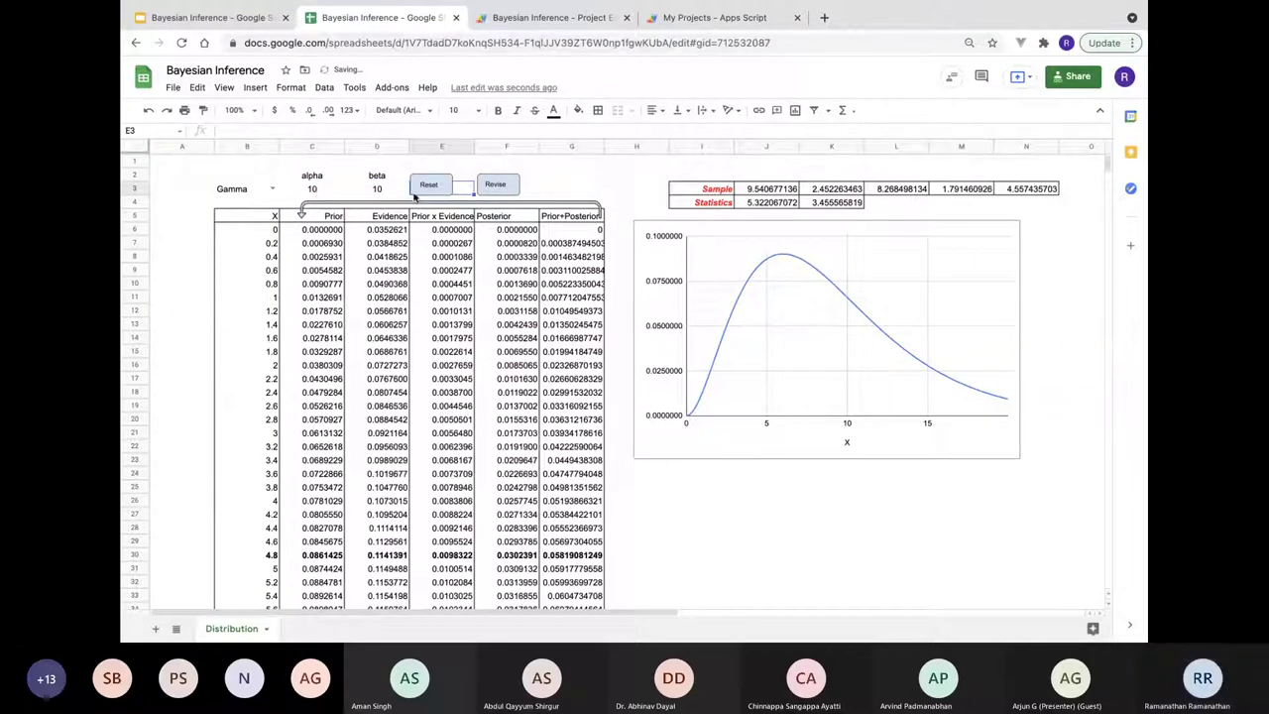
{"action": "left_click", "coordinate": [431, 185]}
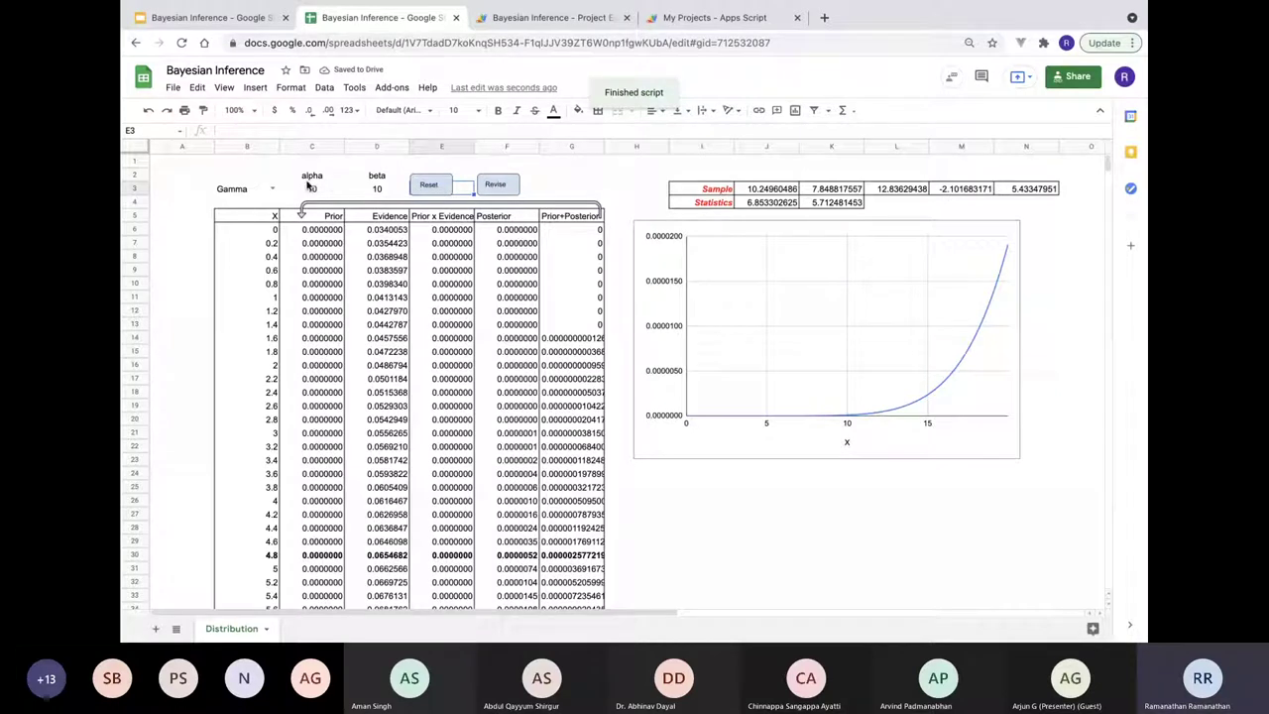
Set both alpha and beta of the Gamma distribution to 7 and reset the prior.
{"action": "left_click", "coordinate": [311, 188]}
{"action": "type", "text": "7"}
{"action": "key", "text": "Tab"}
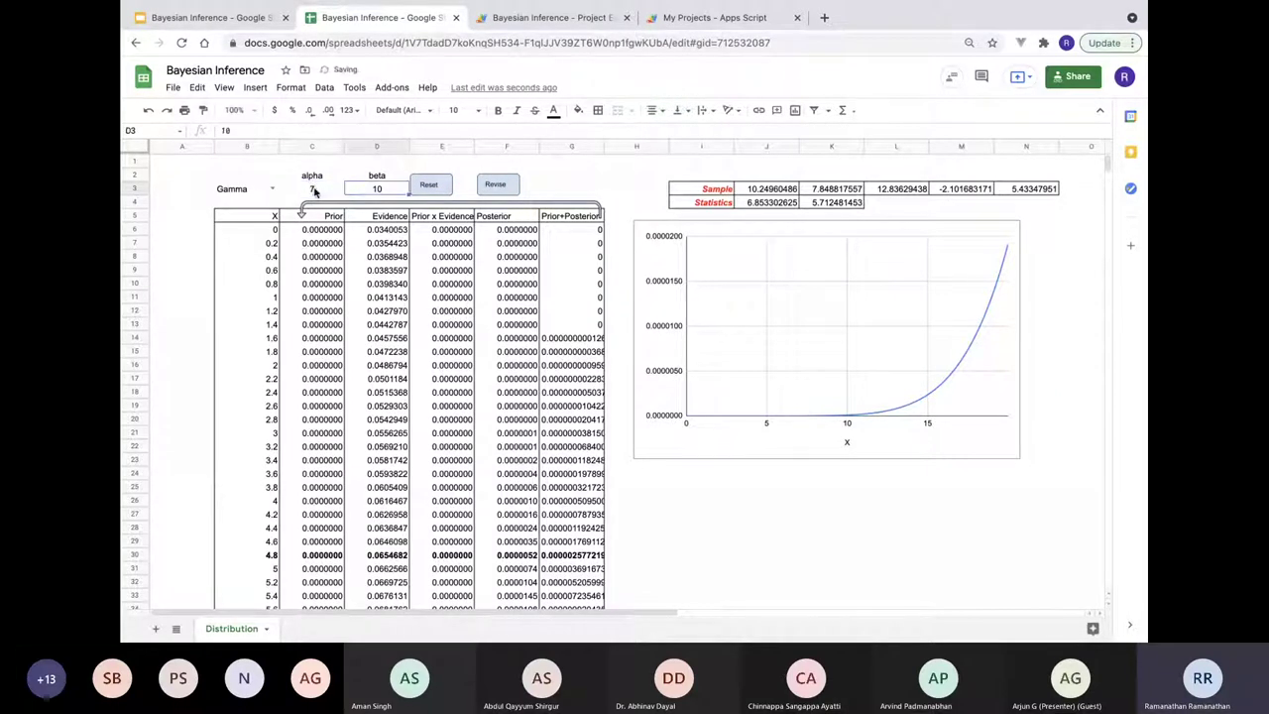
{"action": "type", "text": "7"}
{"action": "key", "text": "Tab"}
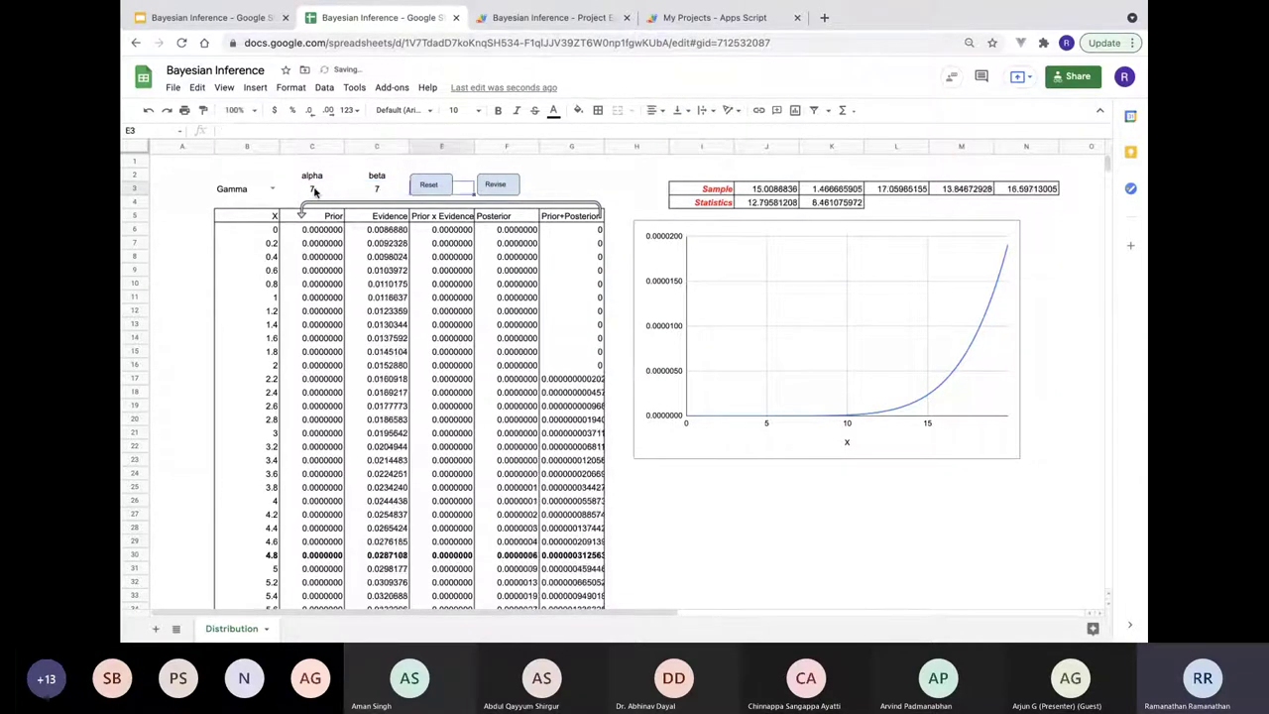
{"action": "left_click", "coordinate": [436, 190]}
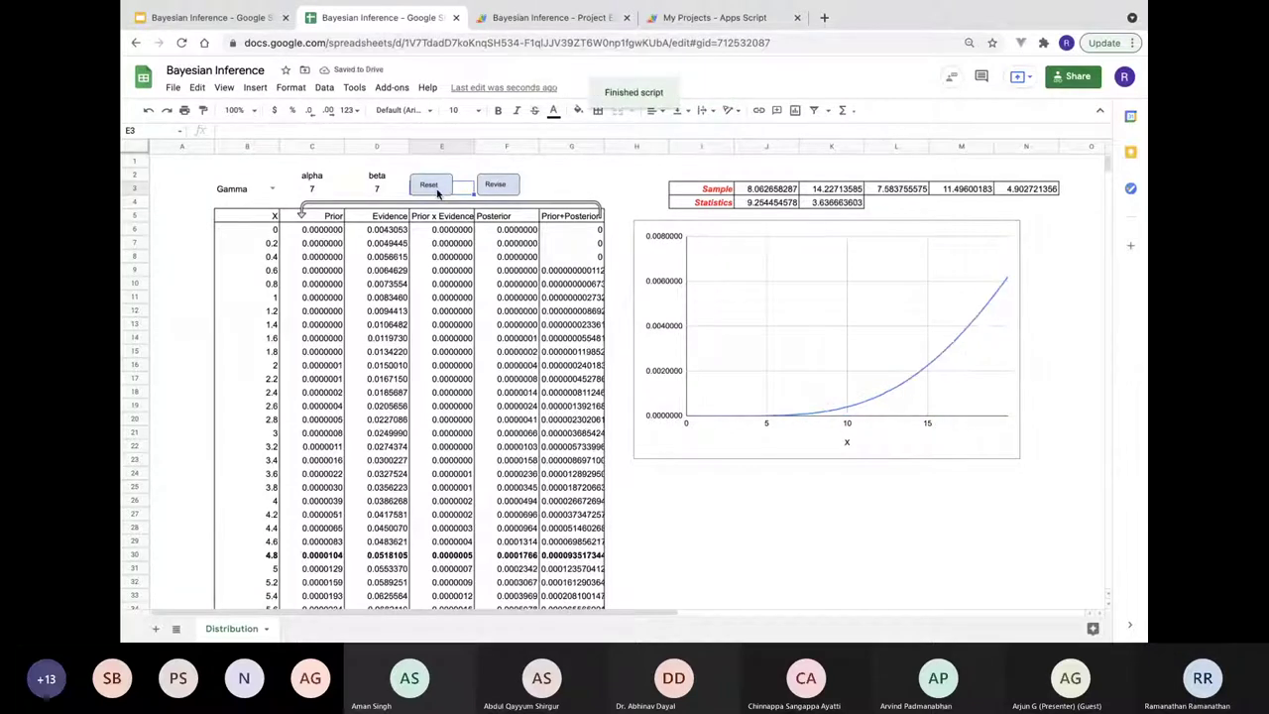
Set both alpha and beta of the Gamma distribution to 20 and reset the prior.
{"action": "left_click", "coordinate": [312, 190]}
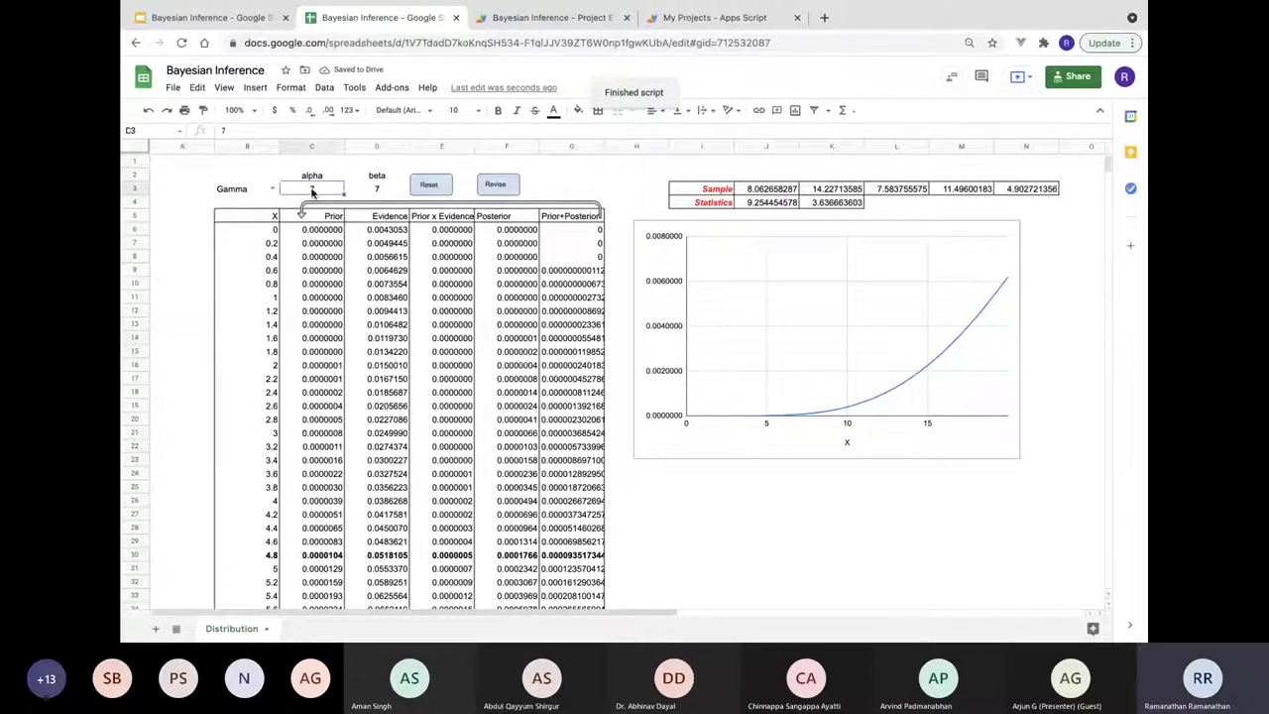
{"action": "type", "text": "30"}
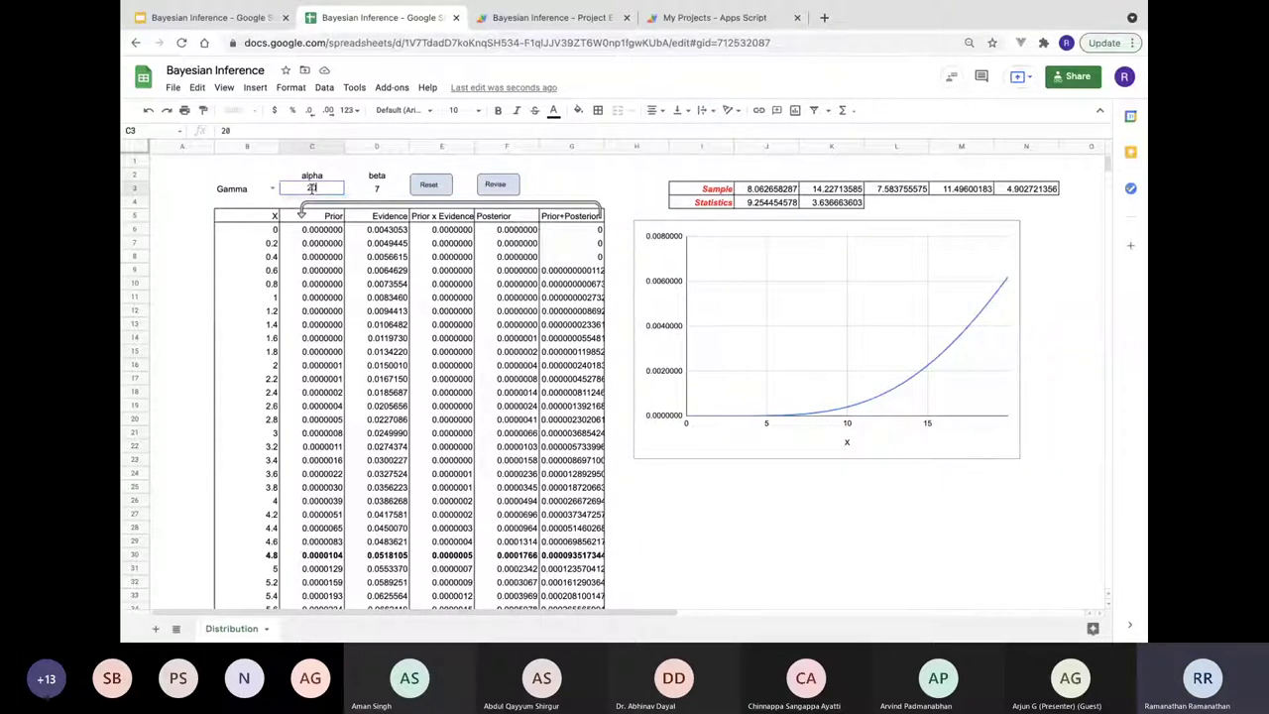
{"action": "key", "text": "Tab"}
{"action": "type", "text": "2"}
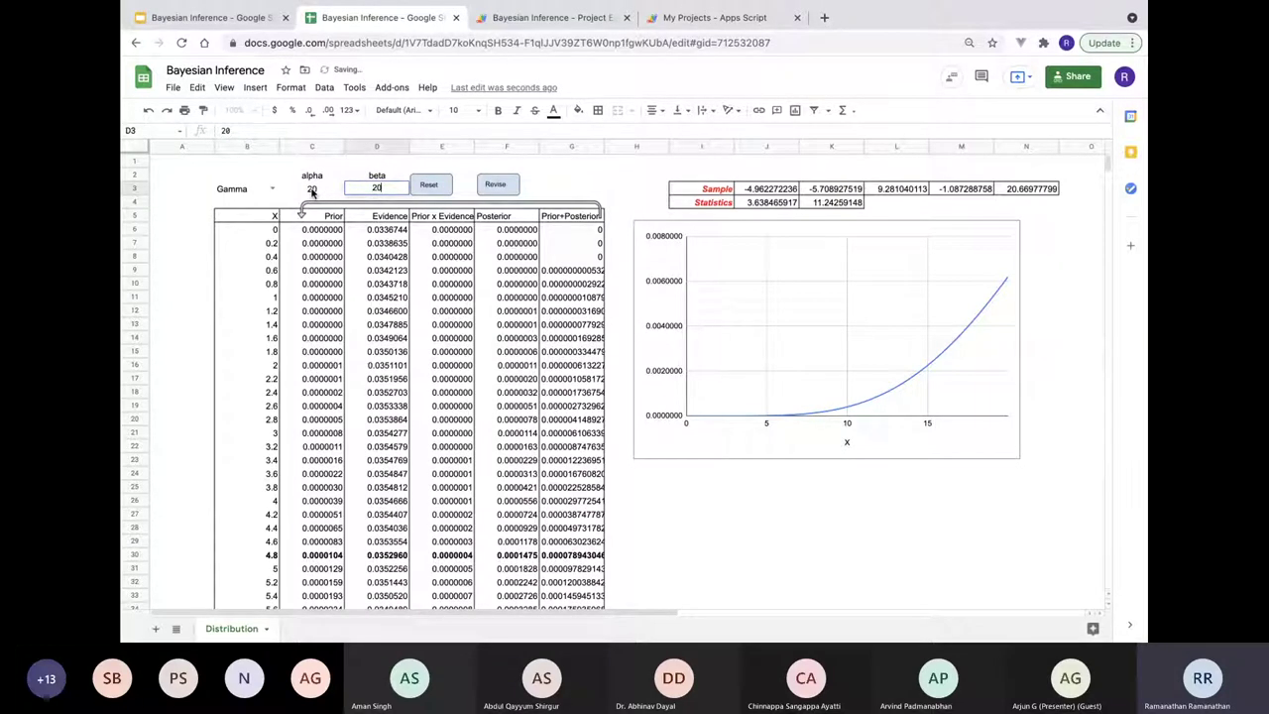
{"action": "key", "text": "Tab"}
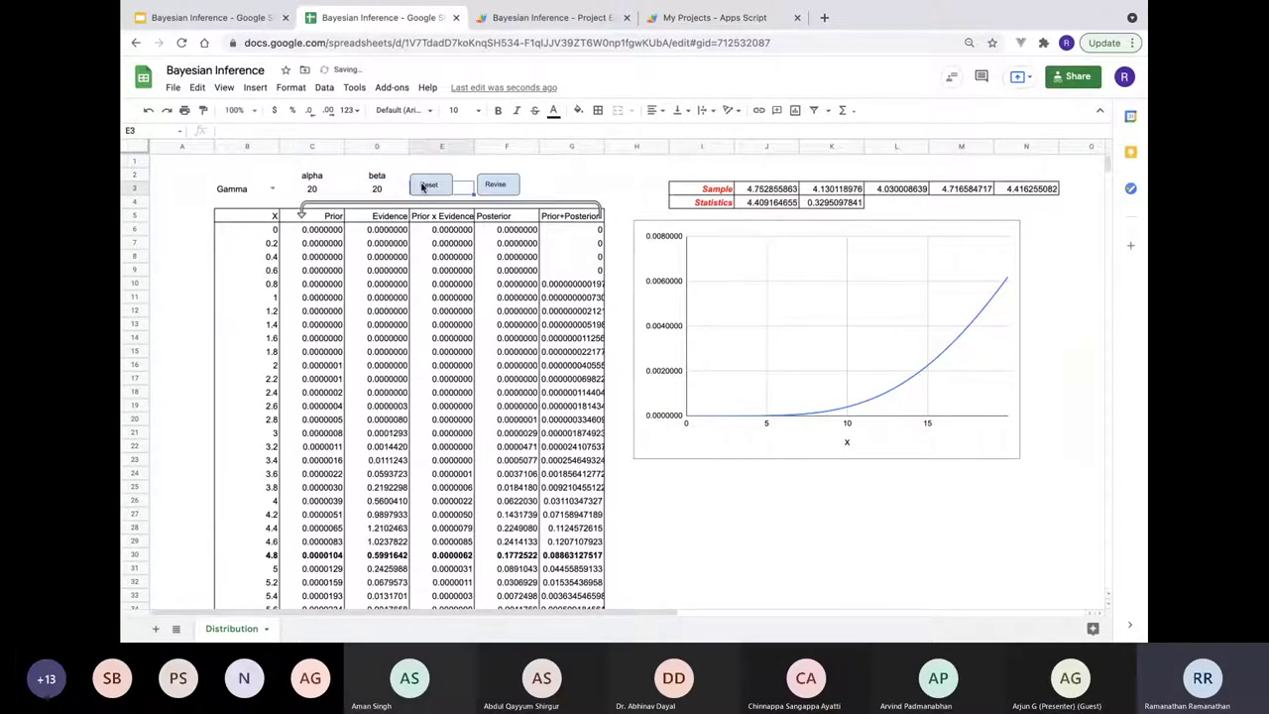
{"action": "left_click", "coordinate": [427, 185]}
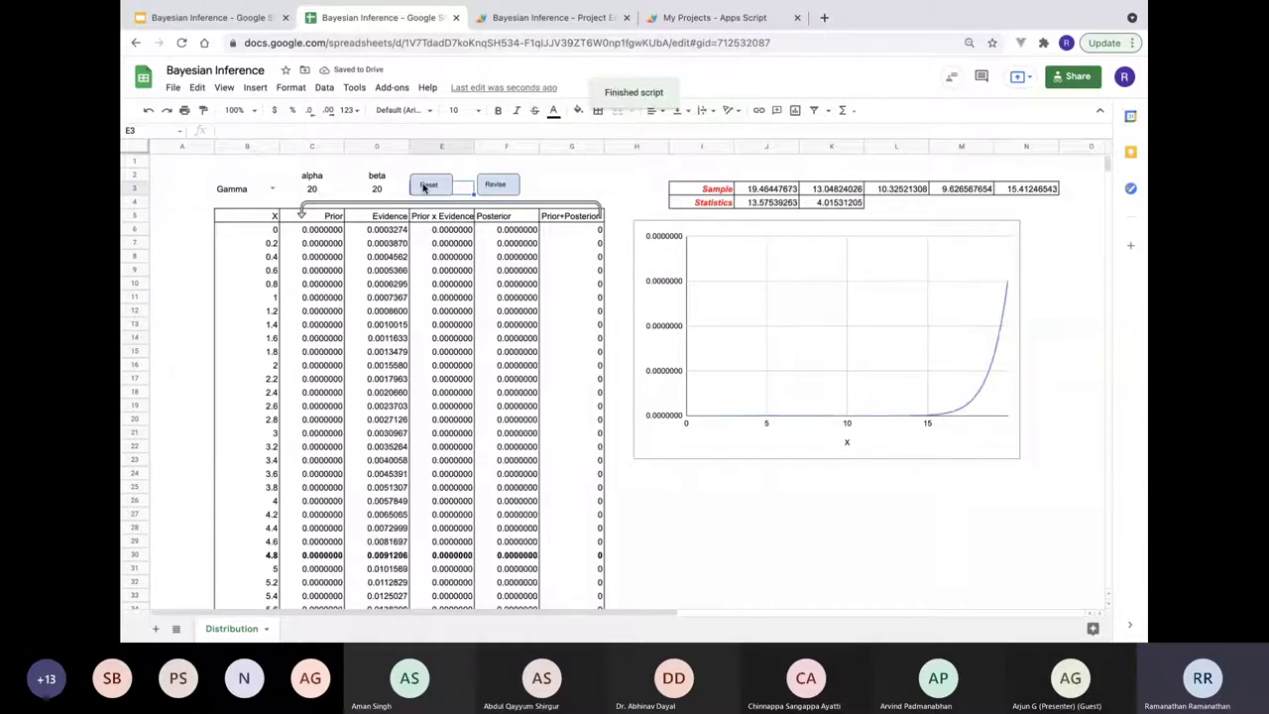
Set both alpha and beta of the Gamma distribution to 1 and reset the prior.
{"action": "left_click", "coordinate": [320, 192]}
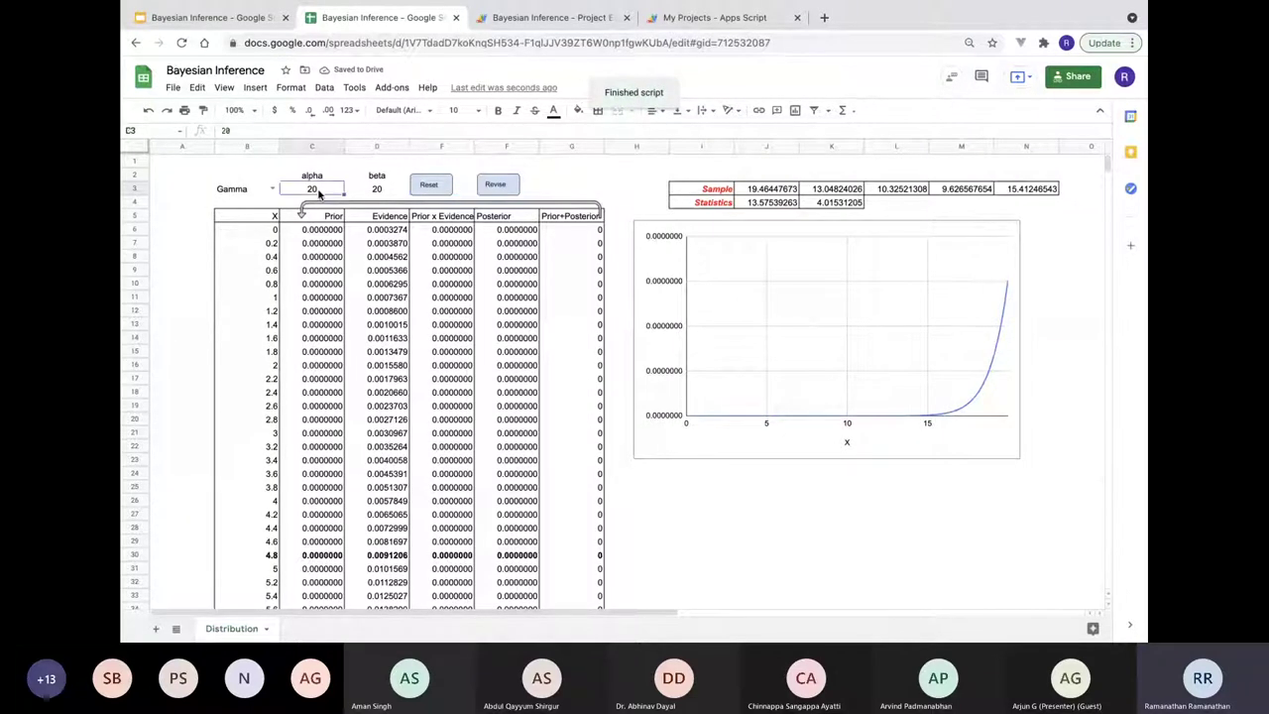
{"action": "type", "text": "1"}
{"action": "key", "text": "Tab"}
{"action": "type", "text": "1"}
{"action": "key", "text": "Tab"}
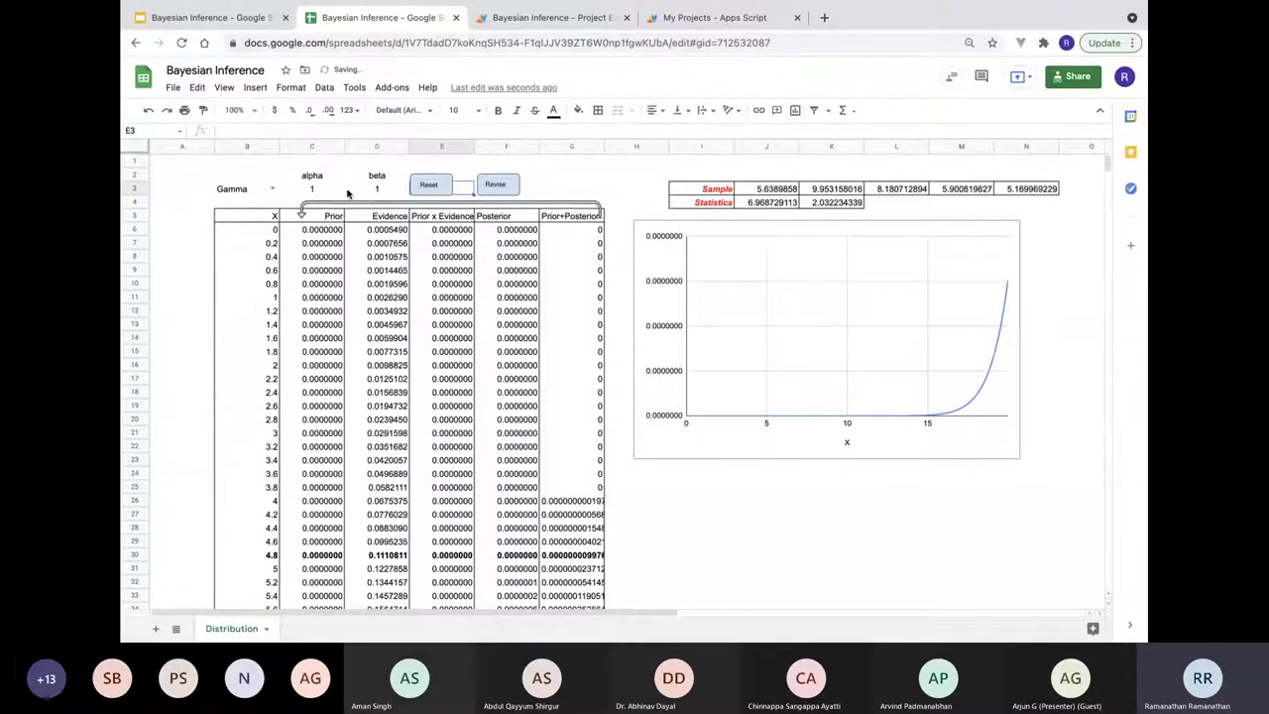
{"action": "left_click", "coordinate": [431, 193]}
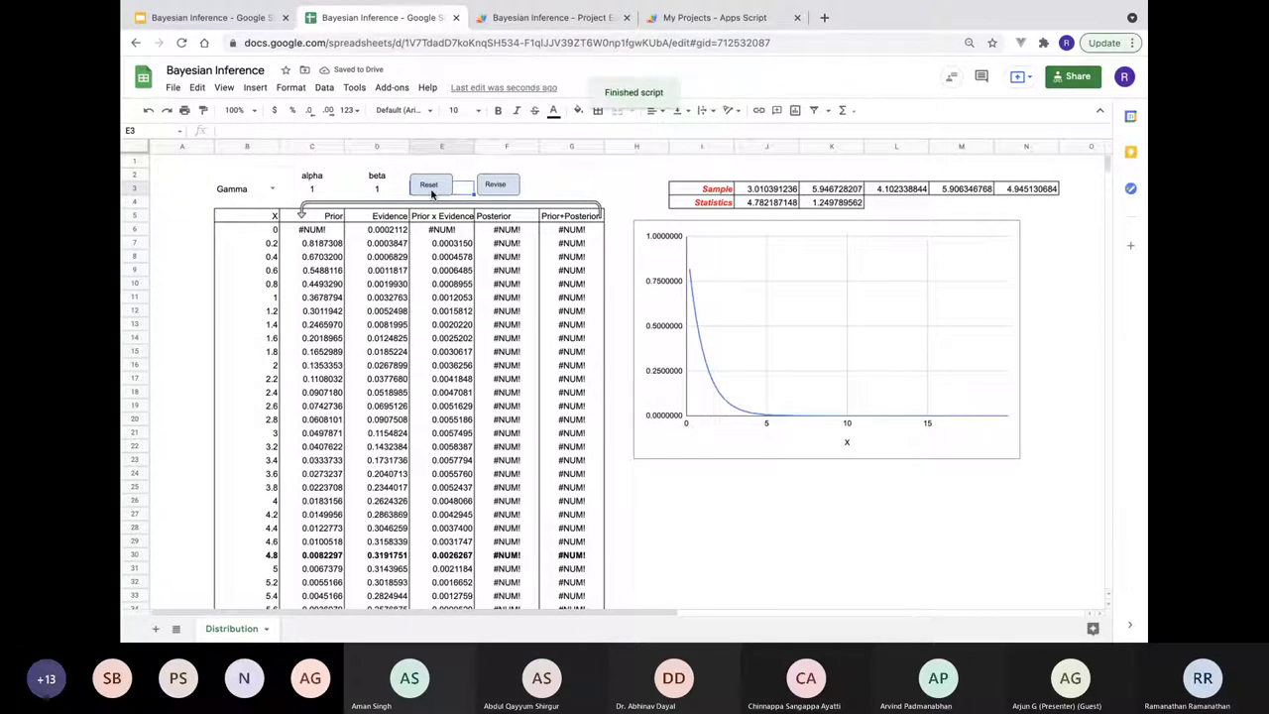
Set the Gamma distribution's alpha to 20 and beta to 5, and reset the prior.
{"action": "left_click", "coordinate": [313, 188]}
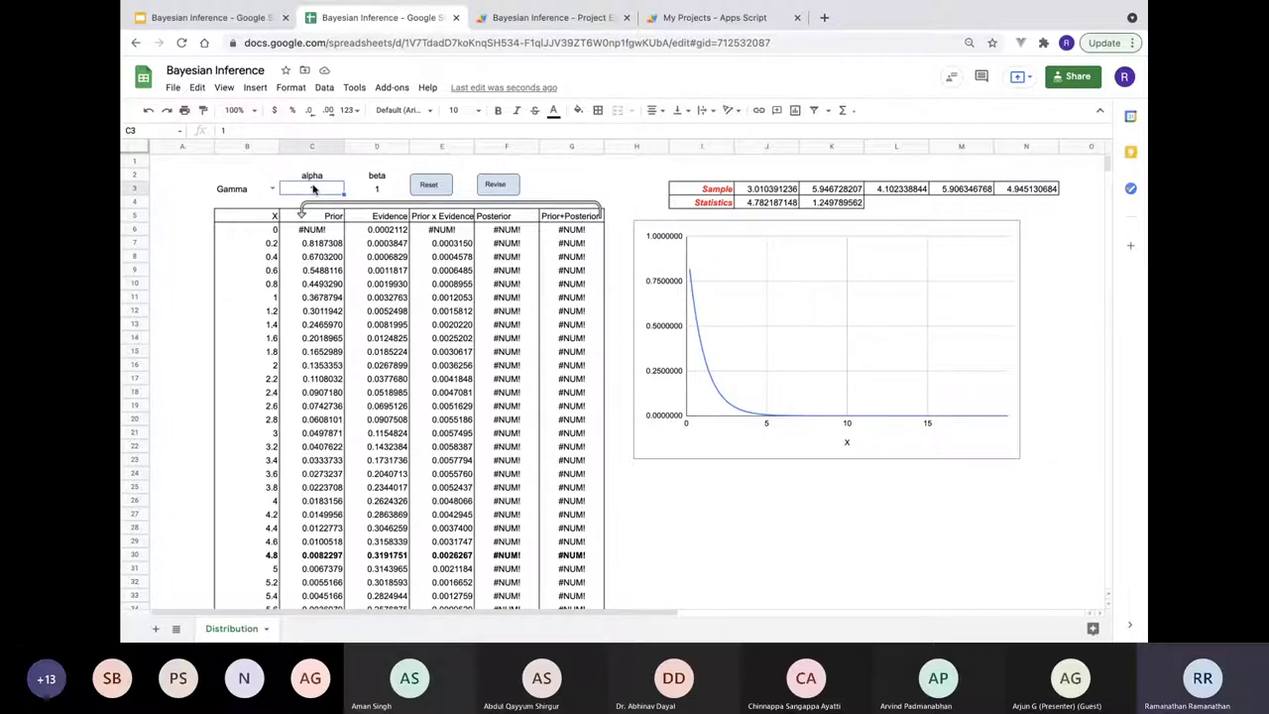
{"action": "type", "text": "20"}
{"action": "key", "text": "Tab"}
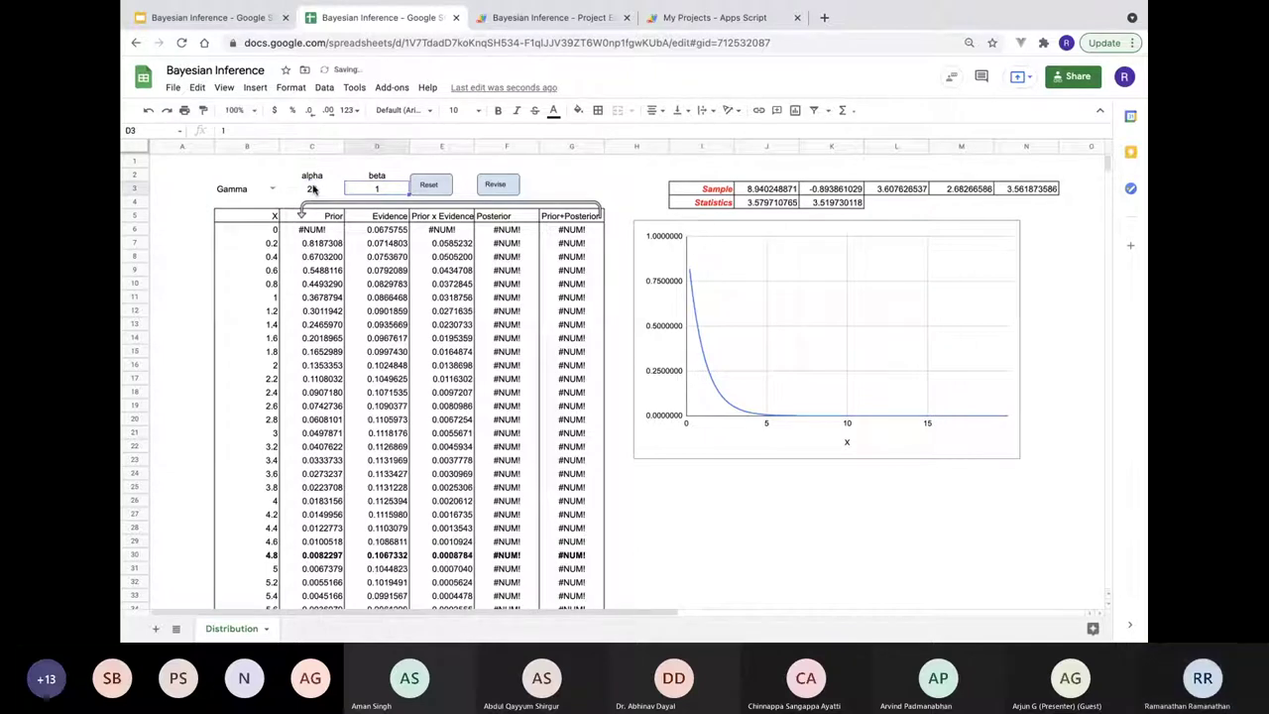
{"action": "type", "text": "5"}
{"action": "key", "text": "Tab"}
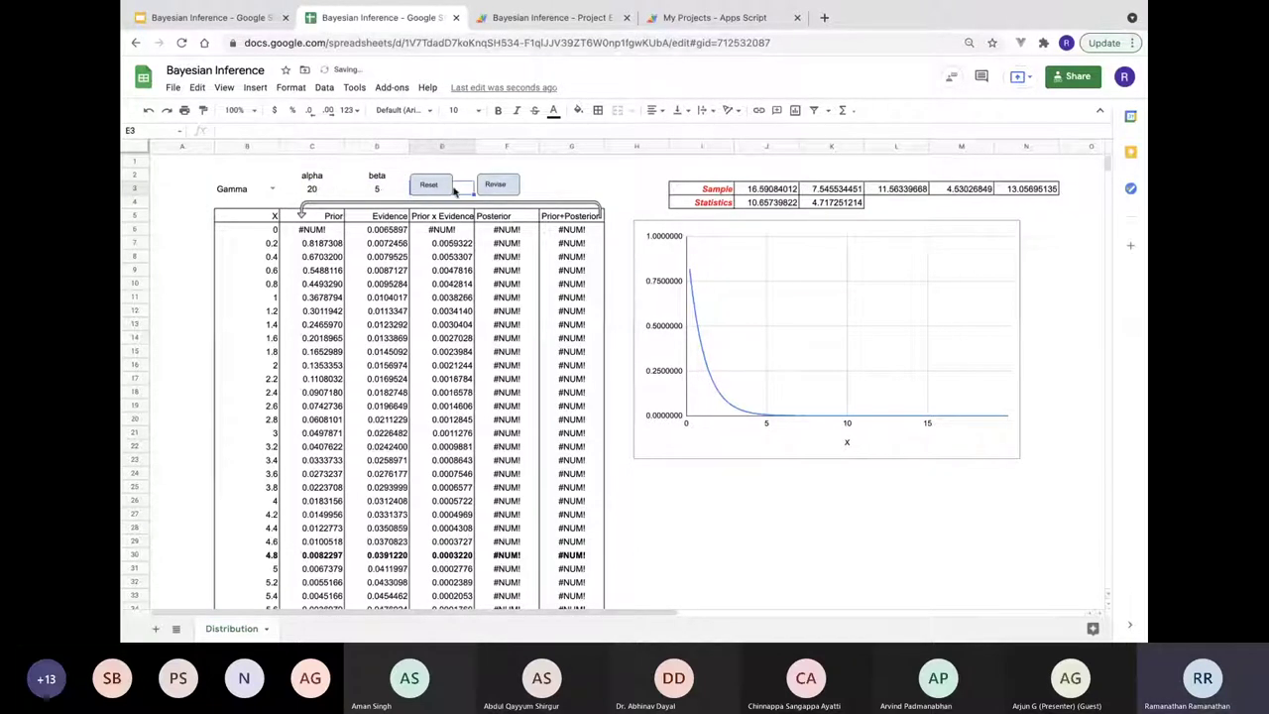
{"action": "left_click", "coordinate": [422, 186]}
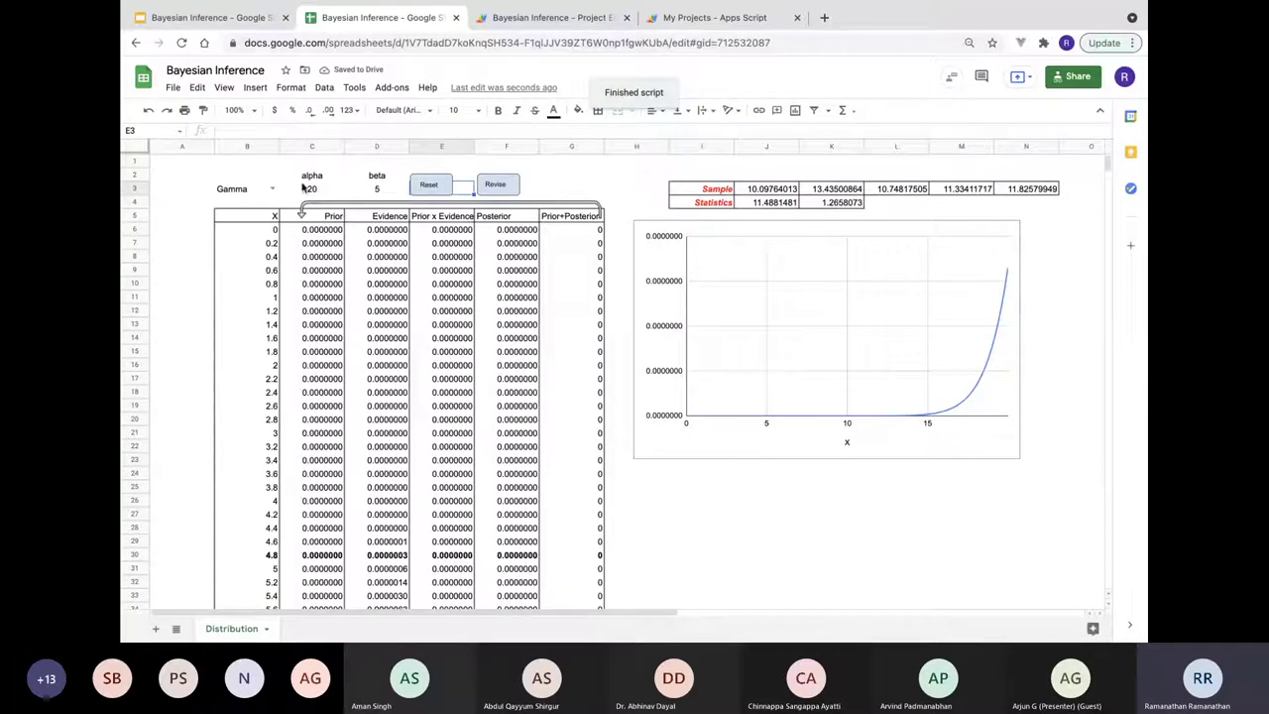
Set the Gamma distribution's alpha to 5 and reset the prior.
{"action": "left_click", "coordinate": [317, 191]}
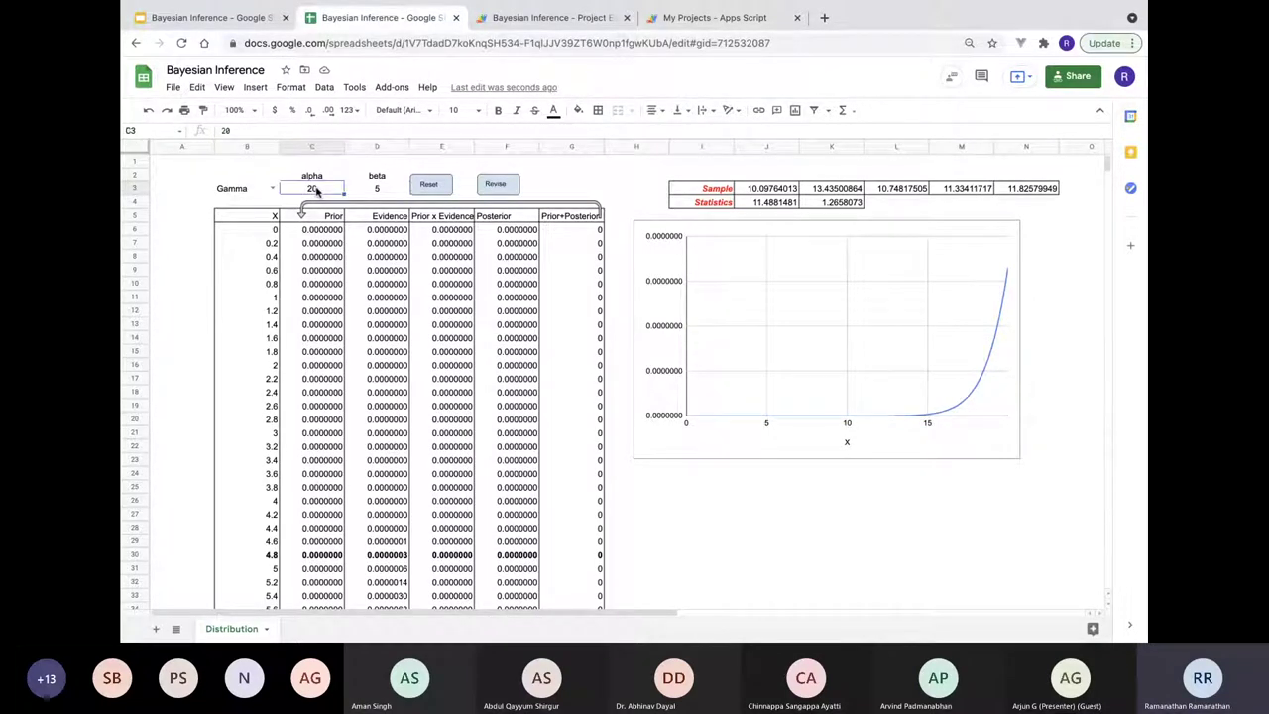
{"action": "type", "text": "5"}
{"action": "key", "text": "Tab"}
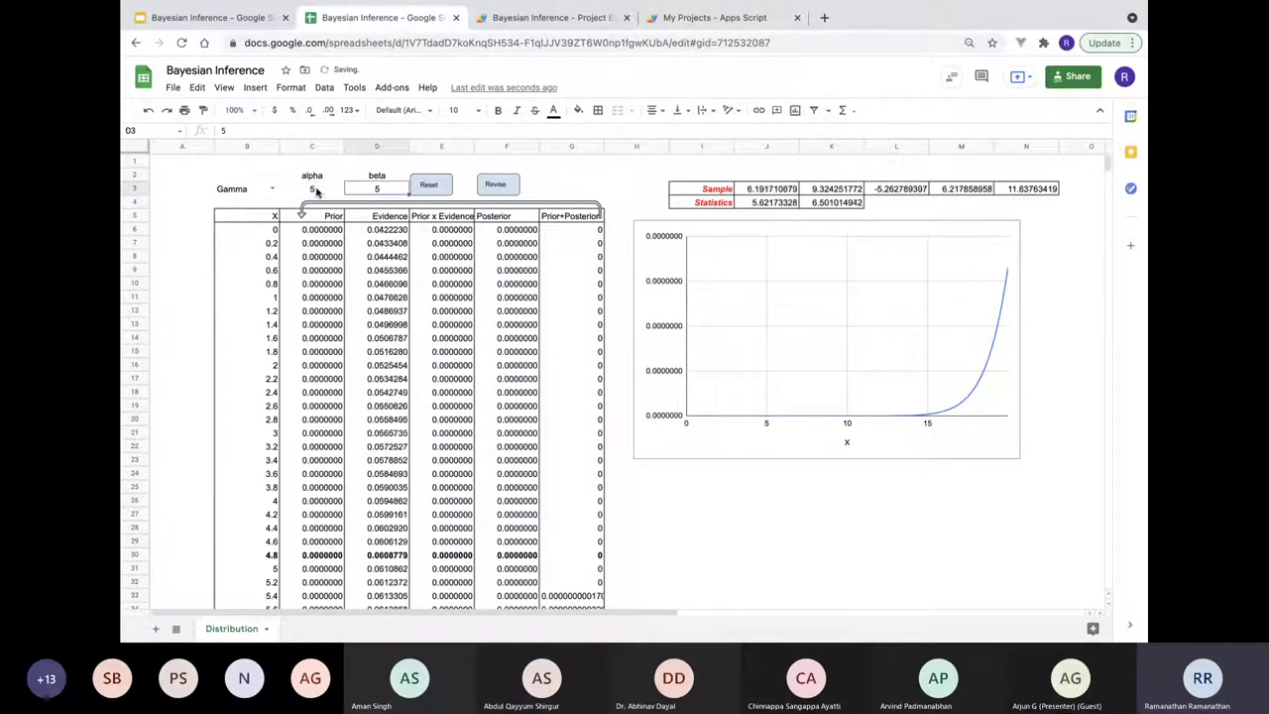
{"action": "left_click", "coordinate": [432, 184]}
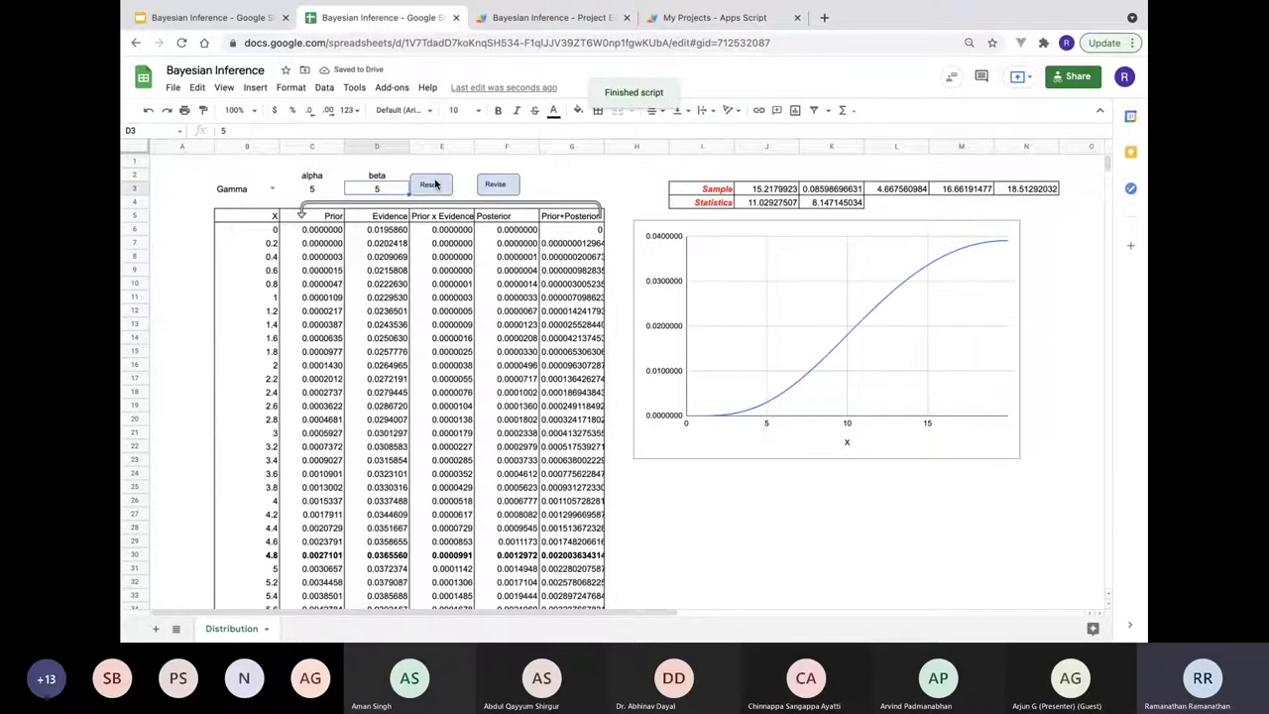
Switch the prior distribution to Beta and reset the prior.
{"action": "left_click", "coordinate": [270, 188]}
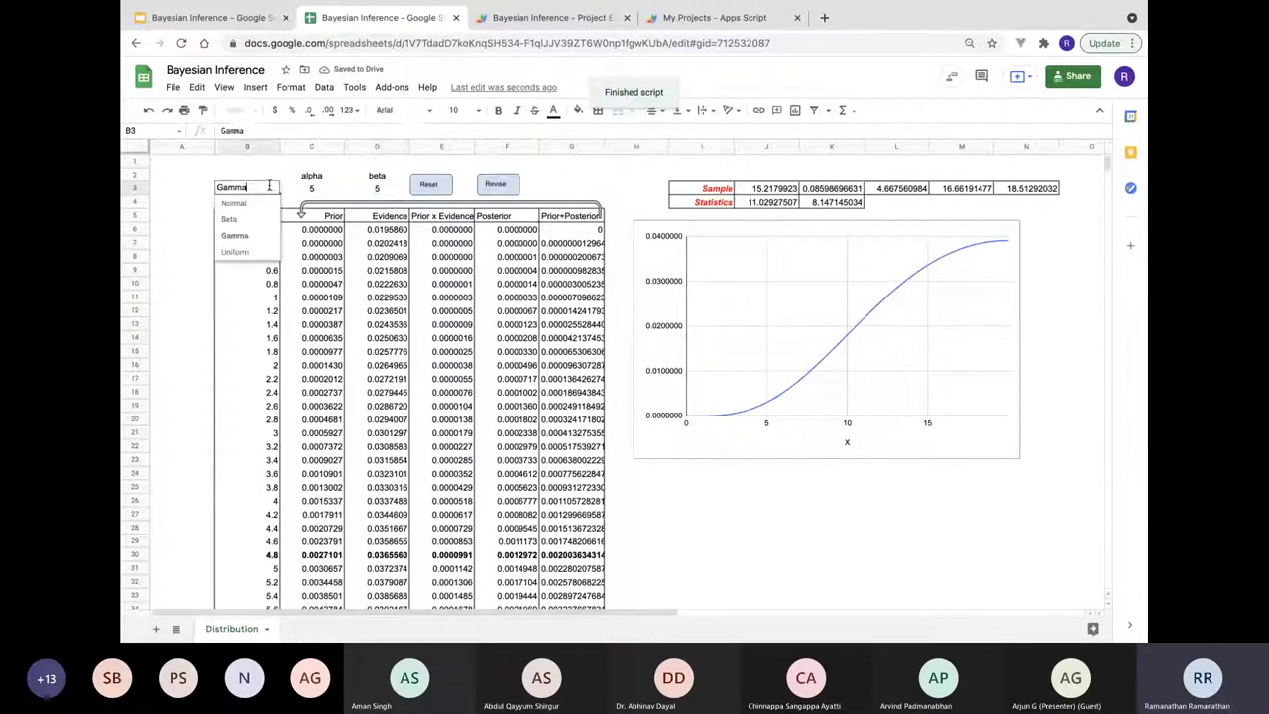
{"action": "left_click", "coordinate": [228, 219]}
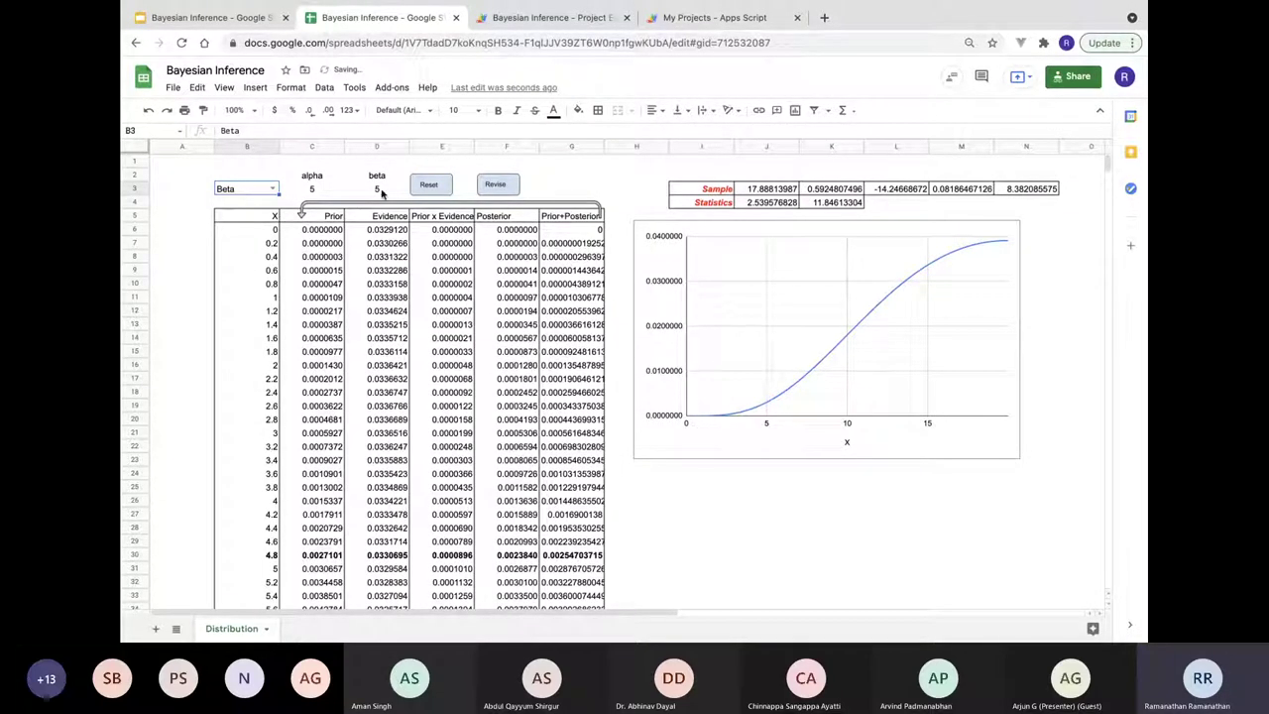
{"action": "left_click", "coordinate": [428, 186]}
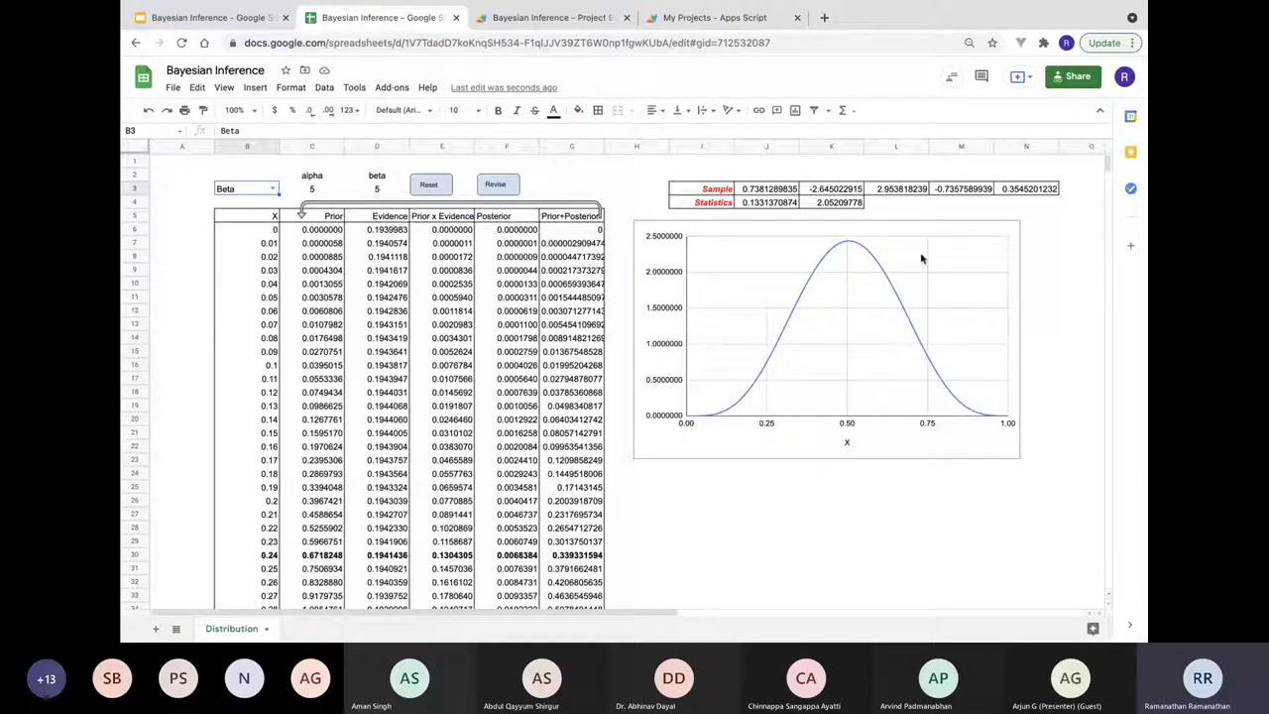
Set the Beta distribution's beta parameter to 3 and reset the prior.
{"action": "left_click", "coordinate": [373, 188]}
{"action": "type", "text": "3"}
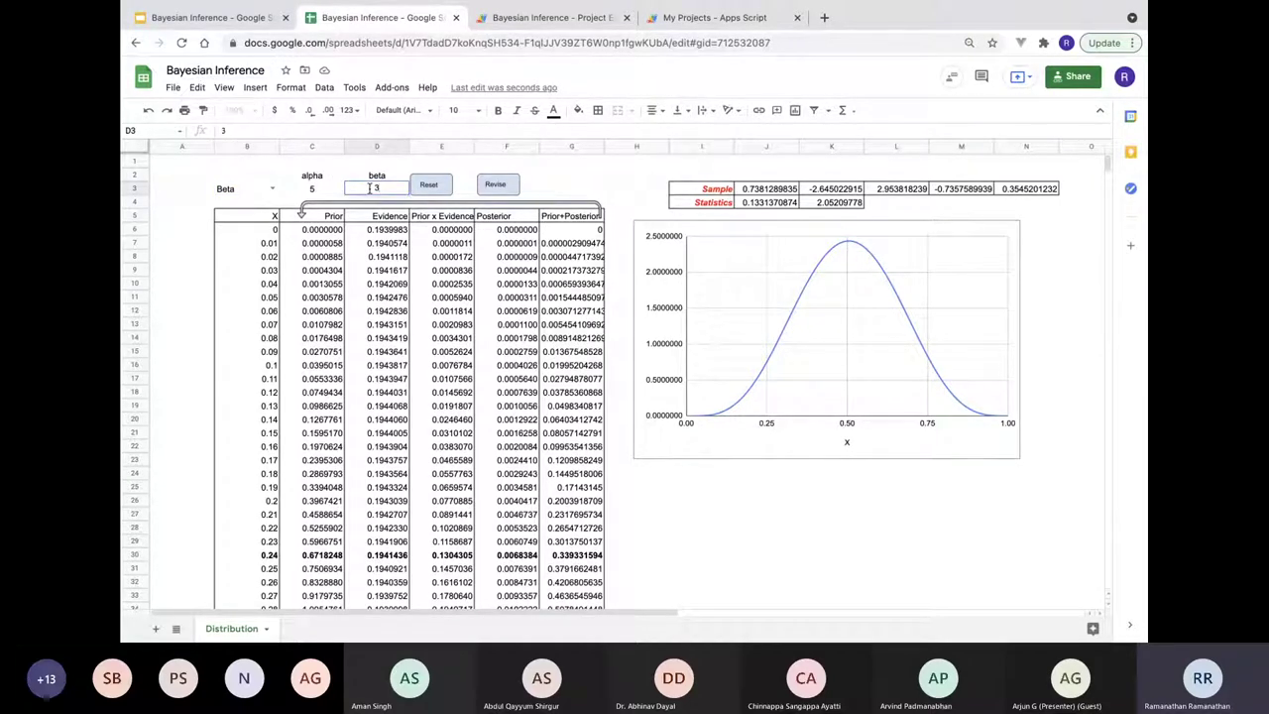
{"action": "key", "text": "Return"}
{"action": "left_click", "coordinate": [436, 185]}
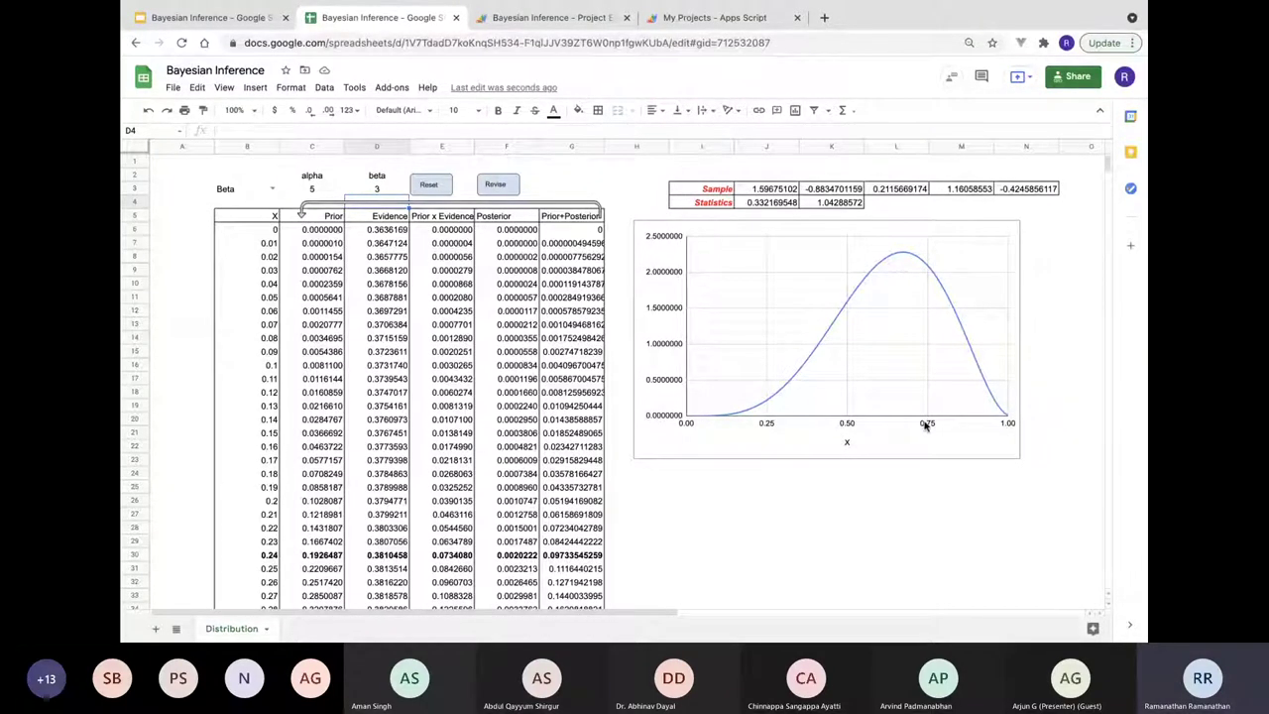
Set the Beta distribution's alpha parameter to 1 and reset the prior.
{"action": "left_click", "coordinate": [229, 194]}
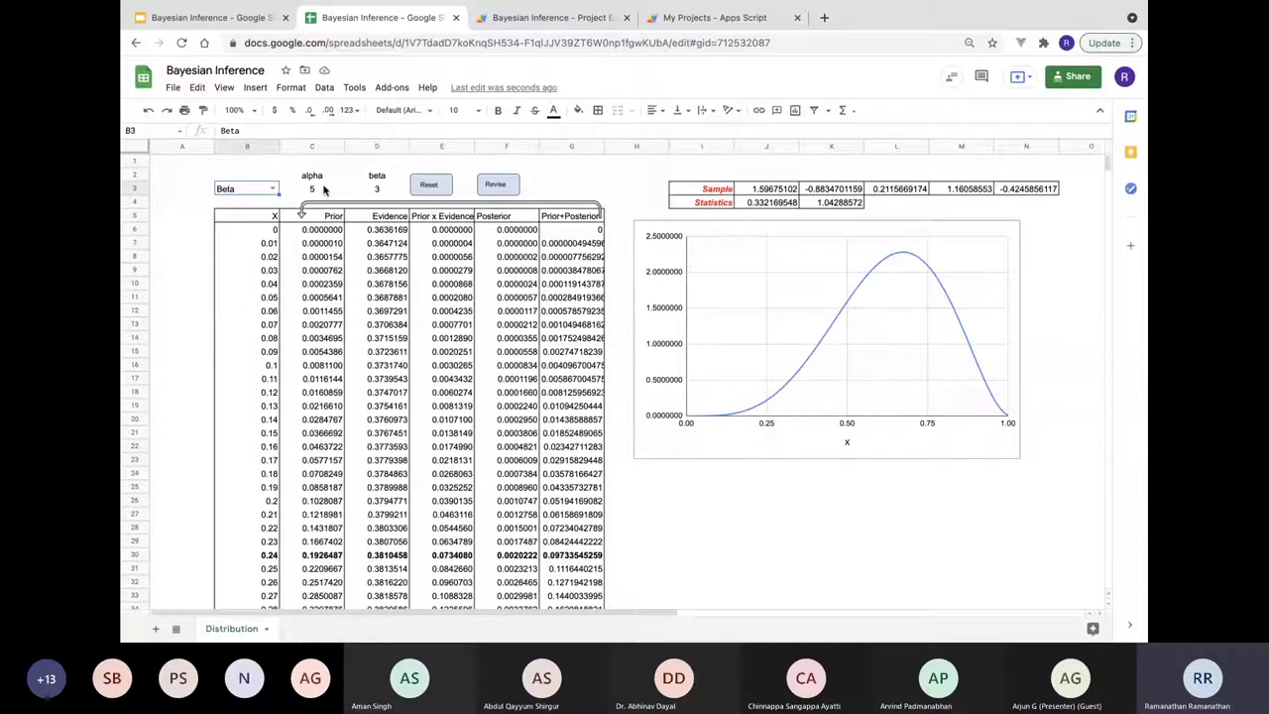
{"action": "left_click", "coordinate": [324, 190]}
{"action": "type", "text": "1"}
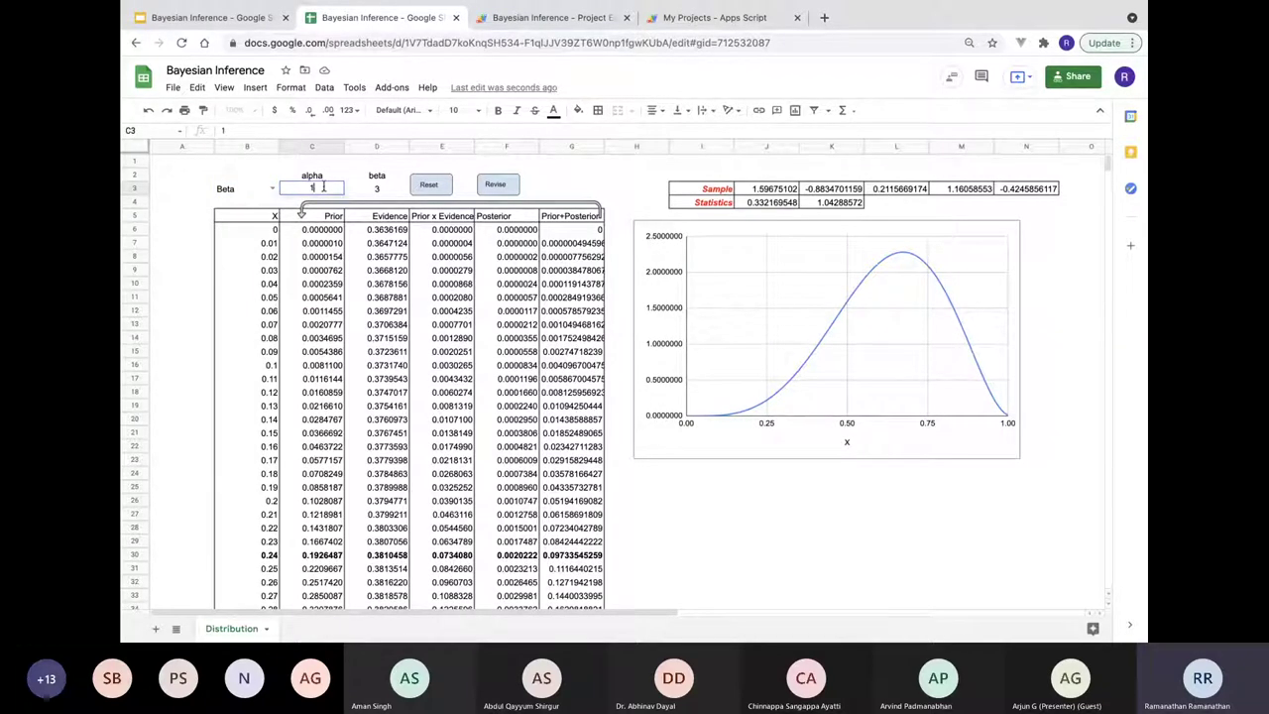
{"action": "key", "text": "Tab"}
{"action": "left_click", "coordinate": [434, 186]}
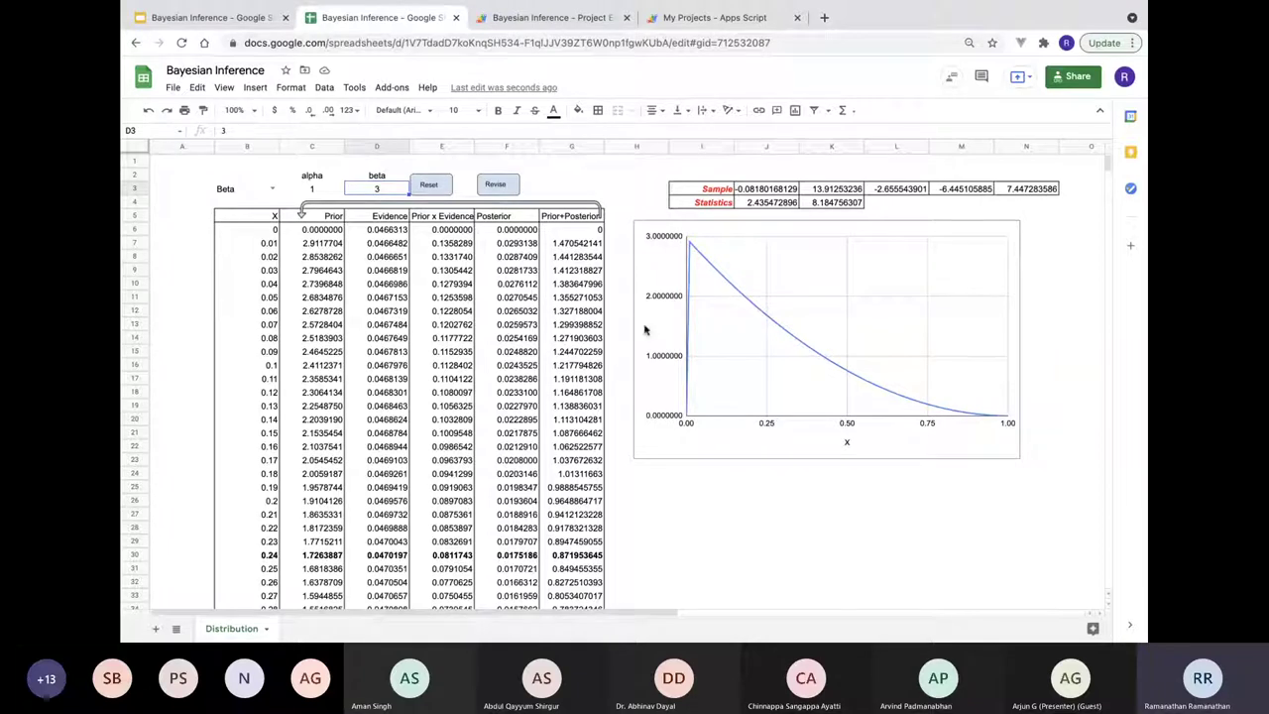
Switch the prior distribution to Uniform with min 10 and max 50, and reset the prior.
{"action": "left_click", "coordinate": [273, 188]}
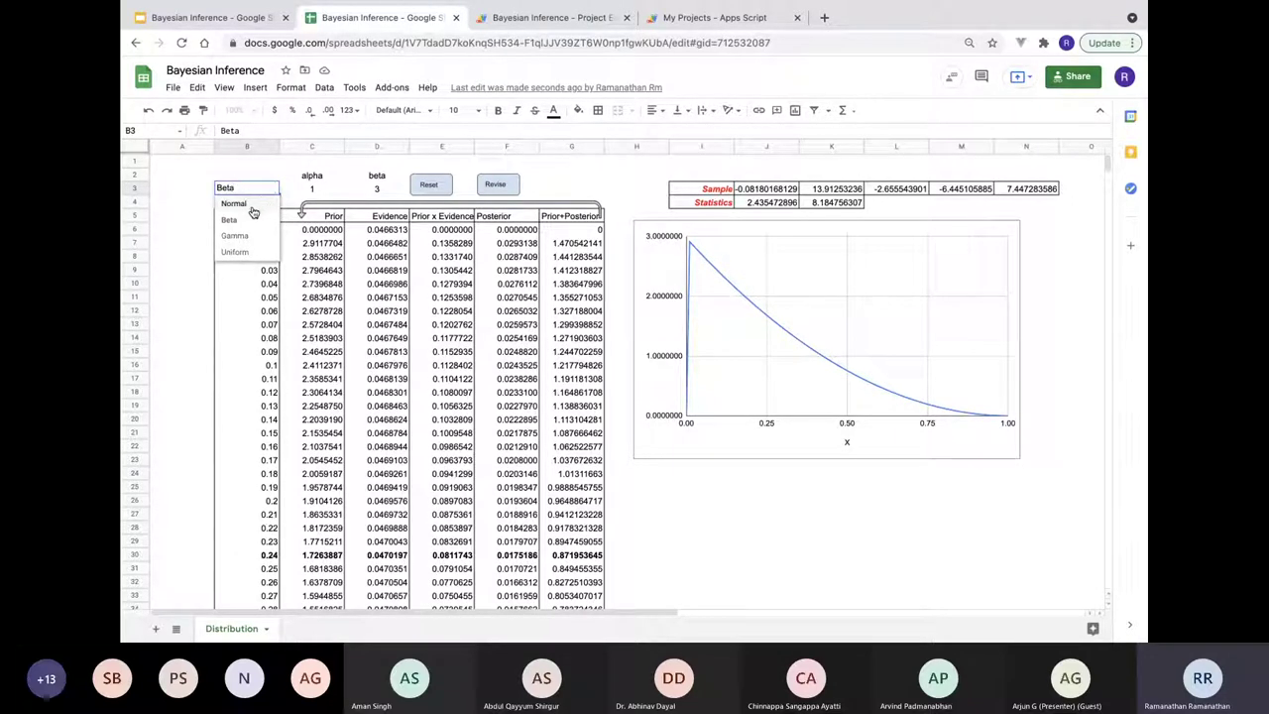
{"action": "left_click", "coordinate": [238, 251]}
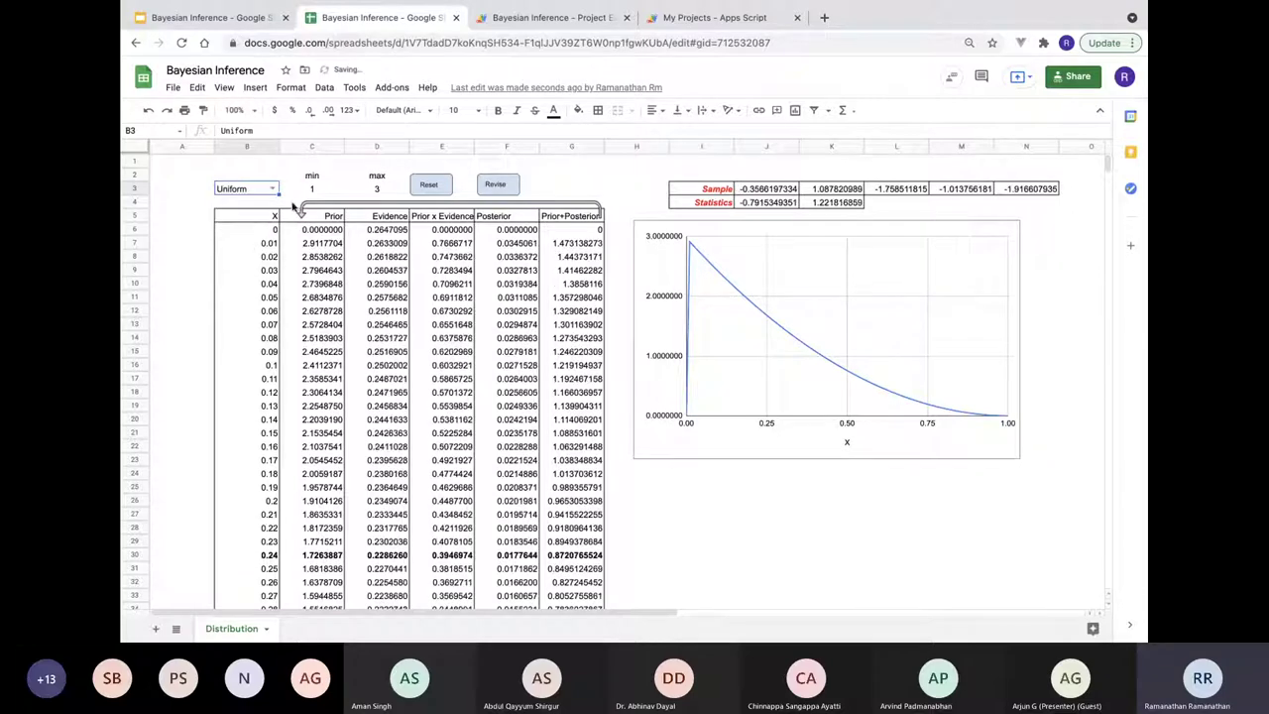
{"action": "left_click", "coordinate": [310, 192]}
{"action": "double_click", "coordinate": [309, 190]}
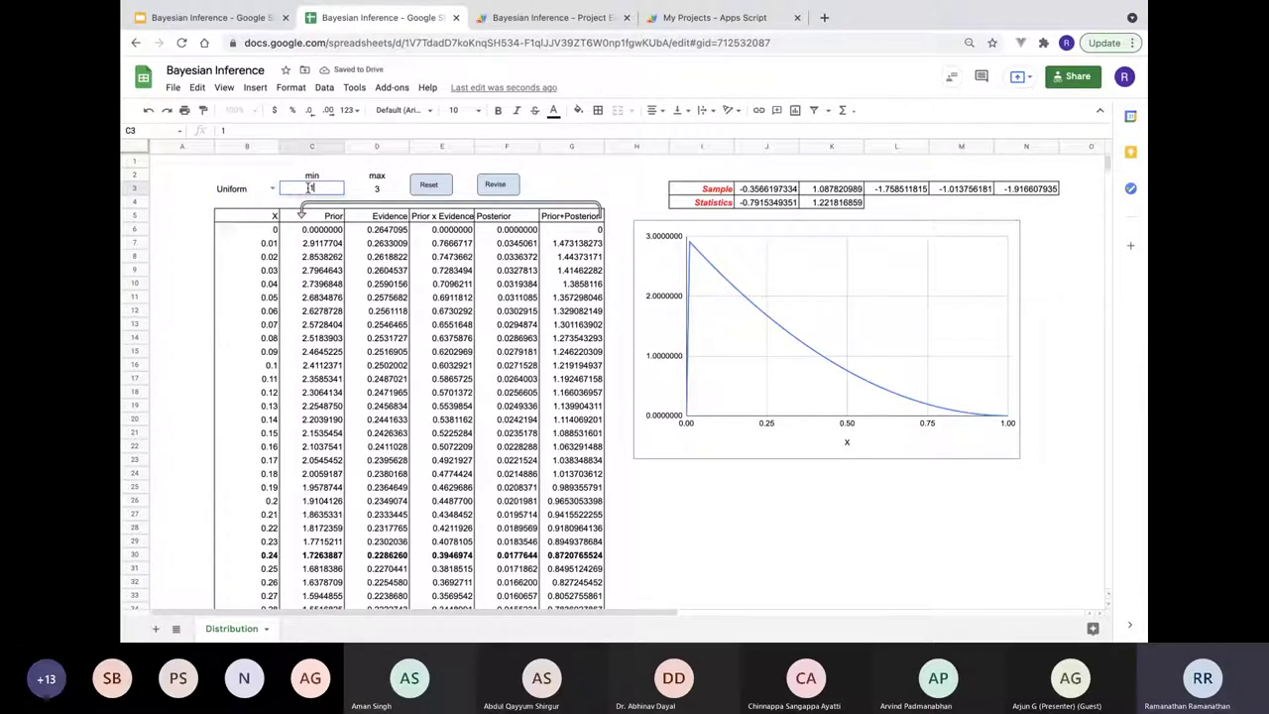
{"action": "type", "text": "0"}
{"action": "key", "text": "Tab"}
{"action": "type", "text": "5"}
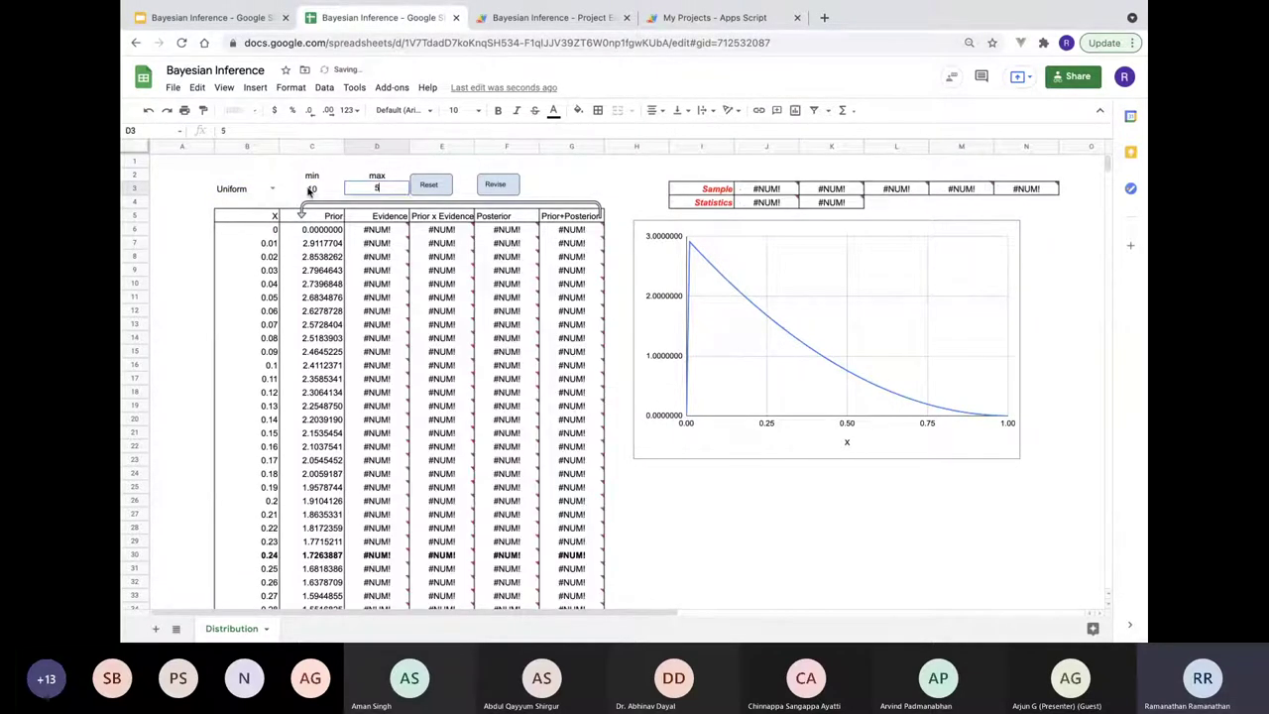
{"action": "key", "text": "Tab"}
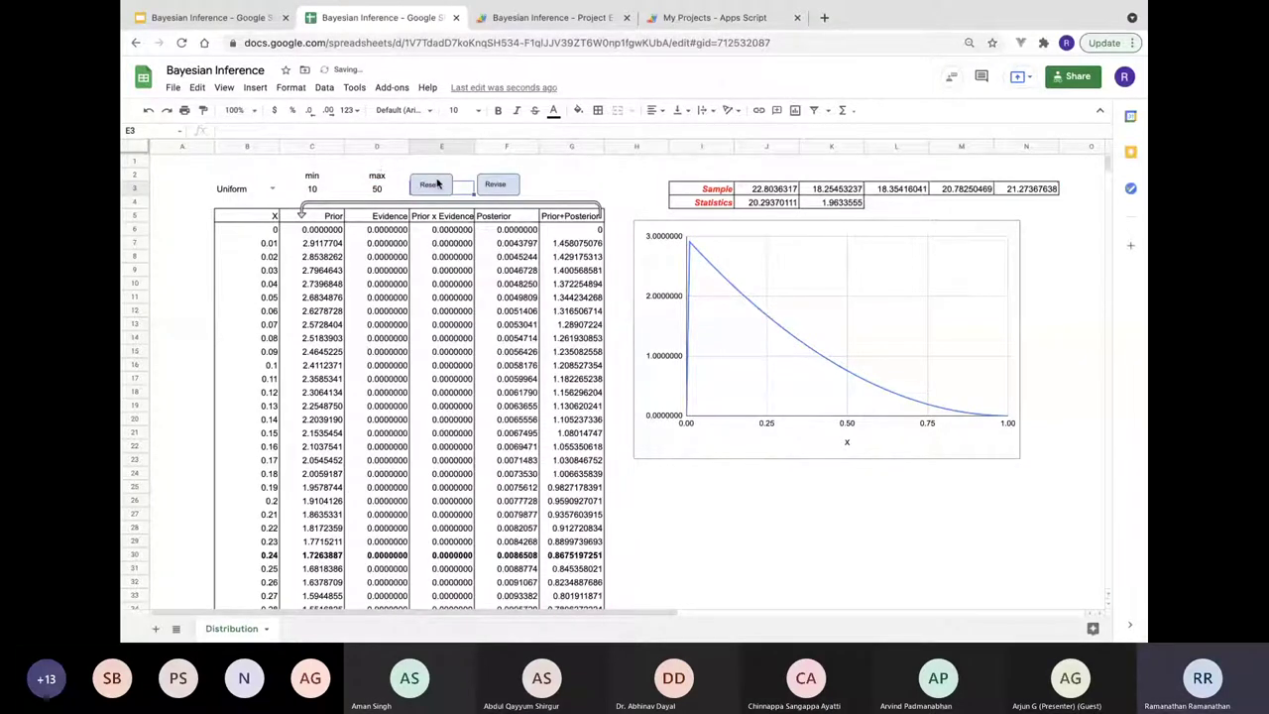
{"action": "left_click", "coordinate": [436, 184]}
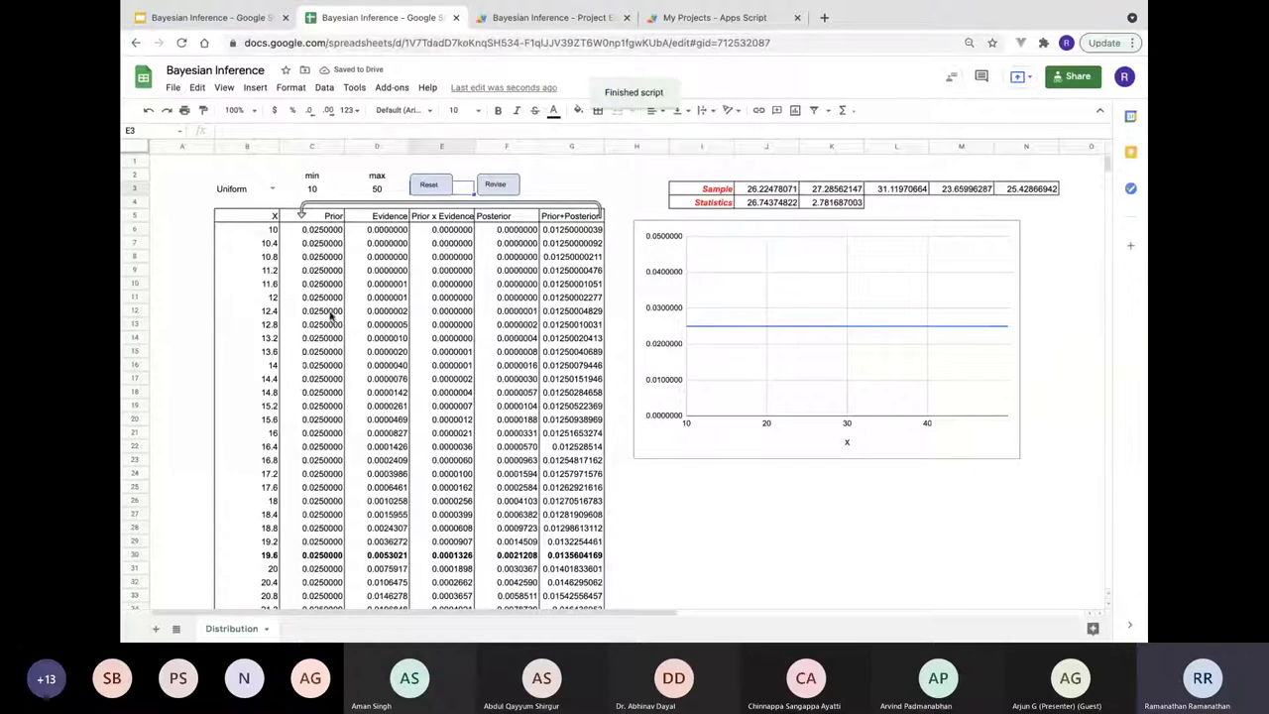
Examine the X values and their Prior probabilities in the upper rows of the table.
{"action": "left_click", "coordinate": [273, 231]}
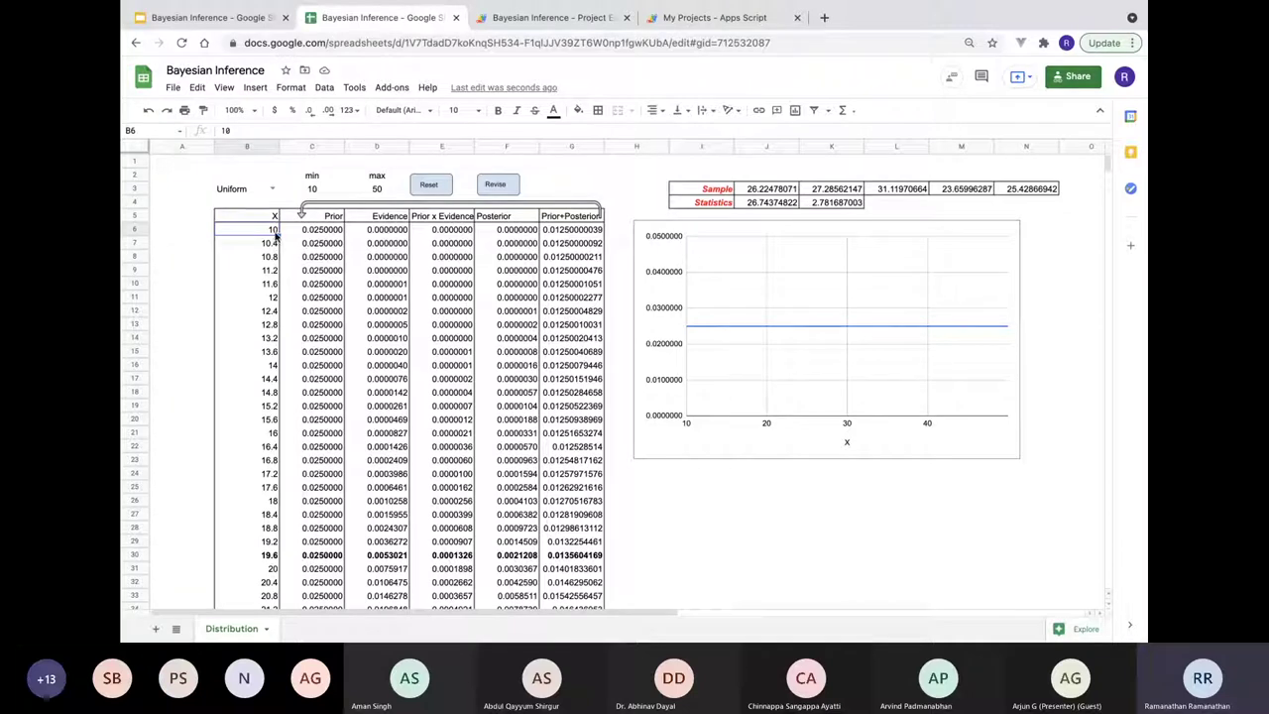
{"action": "left_click", "coordinate": [297, 237]}
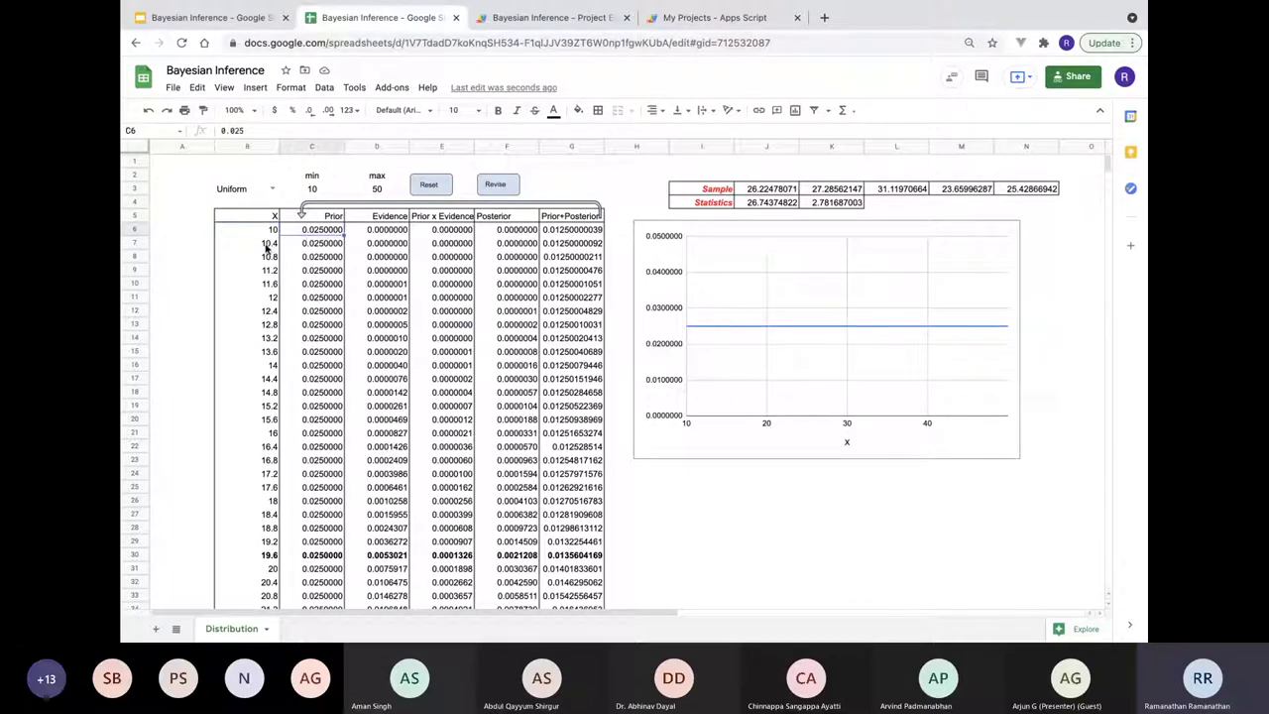
{"action": "left_click", "coordinate": [268, 248]}
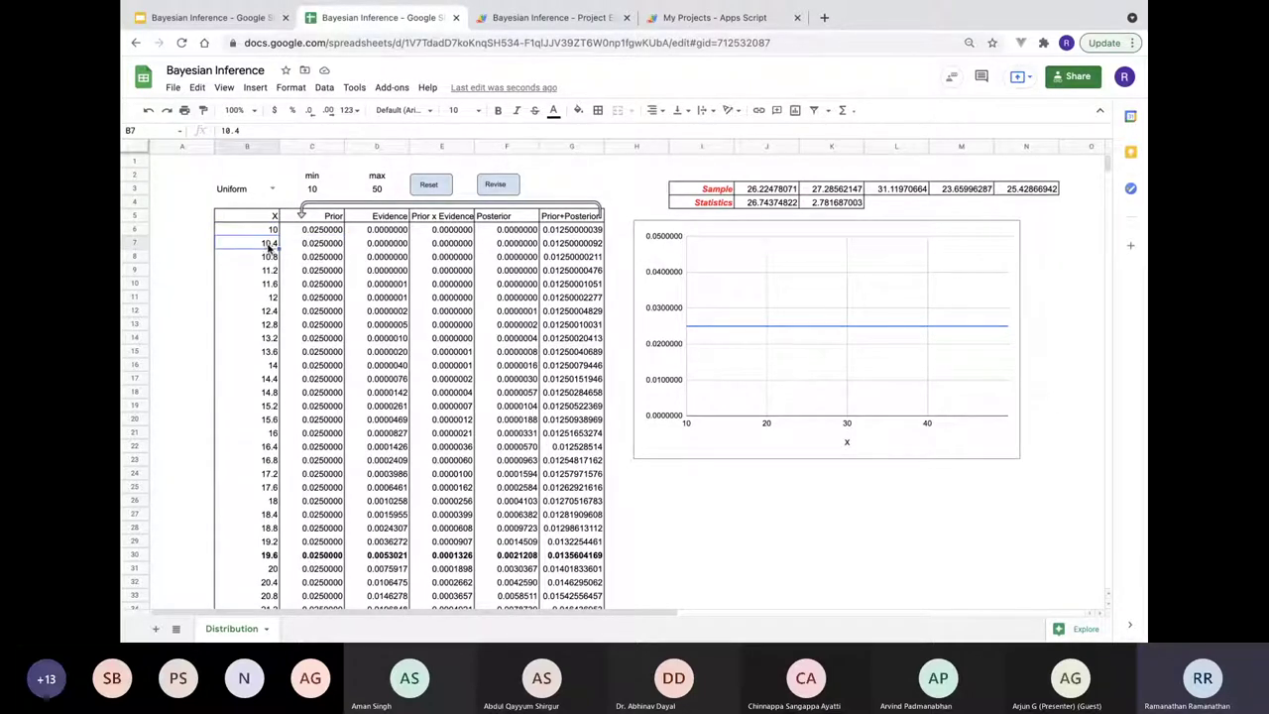
{"action": "left_click", "coordinate": [324, 248]}
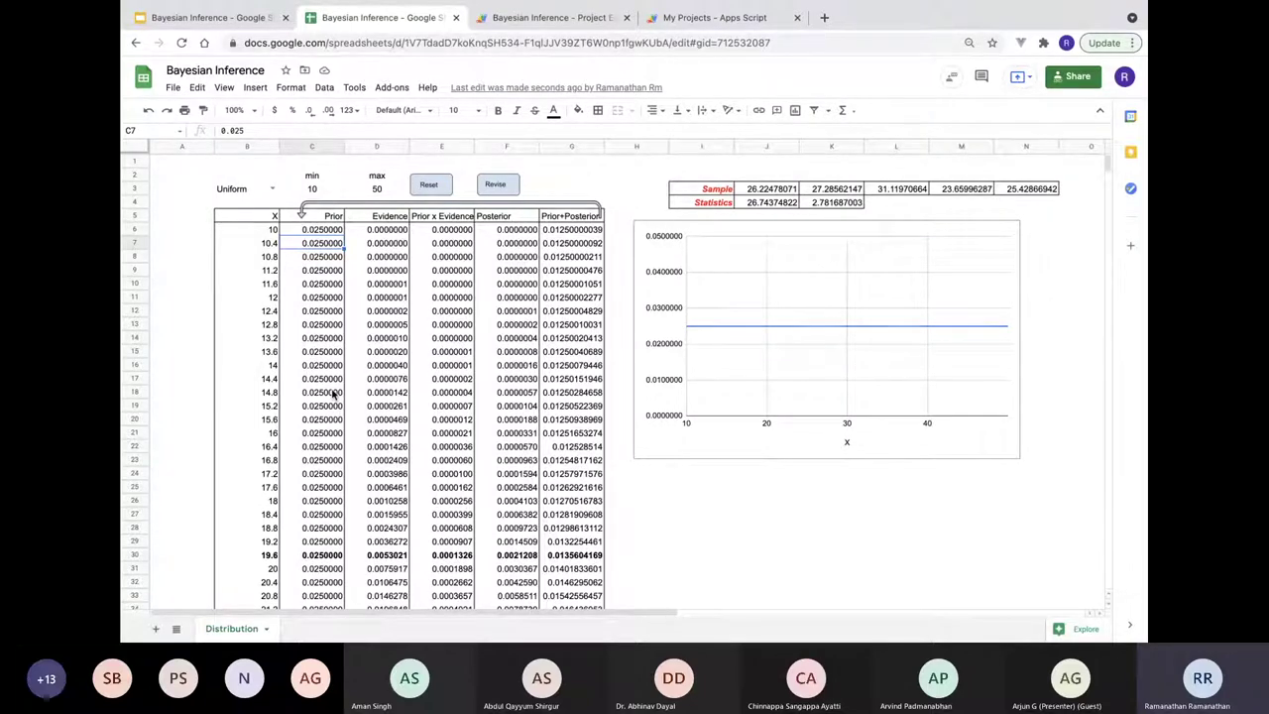
{"action": "left_click", "coordinate": [319, 310]}
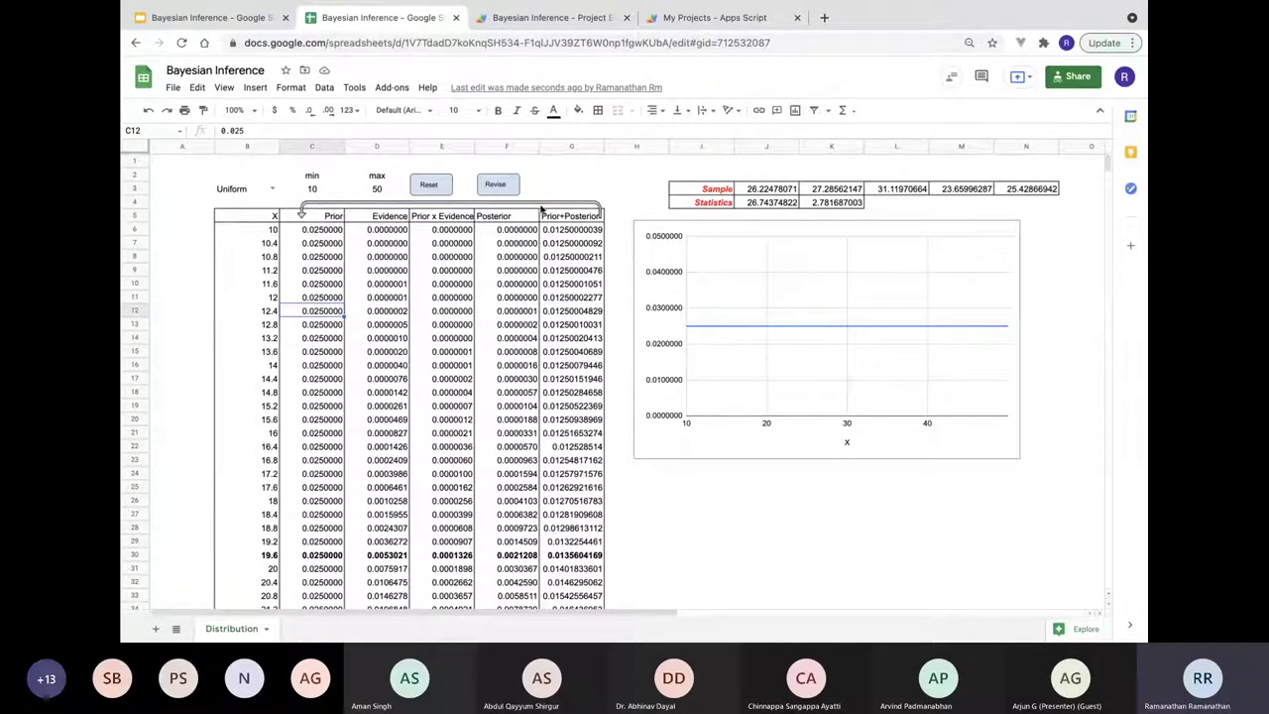
Examine the formulas of the five Sample cells and the first Statistics cell.
{"action": "left_click", "coordinate": [772, 191]}
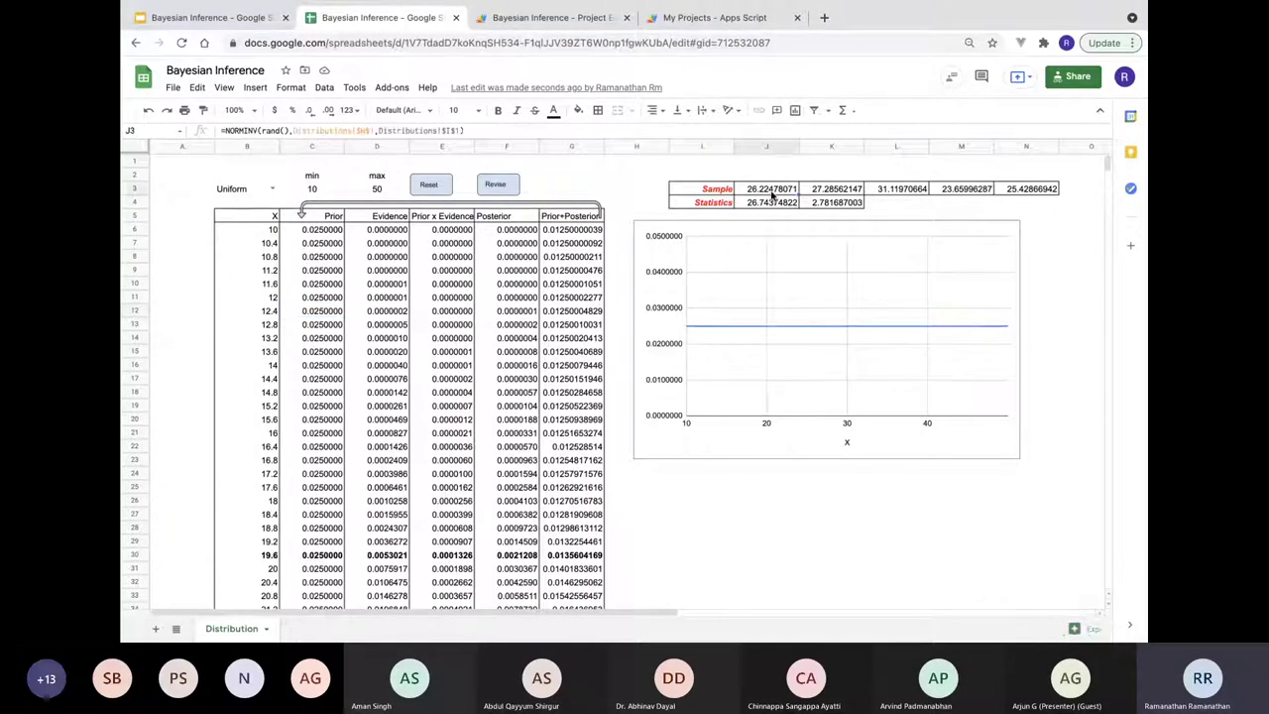
{"action": "key", "text": "Right"}
{"action": "key", "text": "Right"}
{"action": "key", "text": "Right"}
{"action": "key", "text": "Right"}
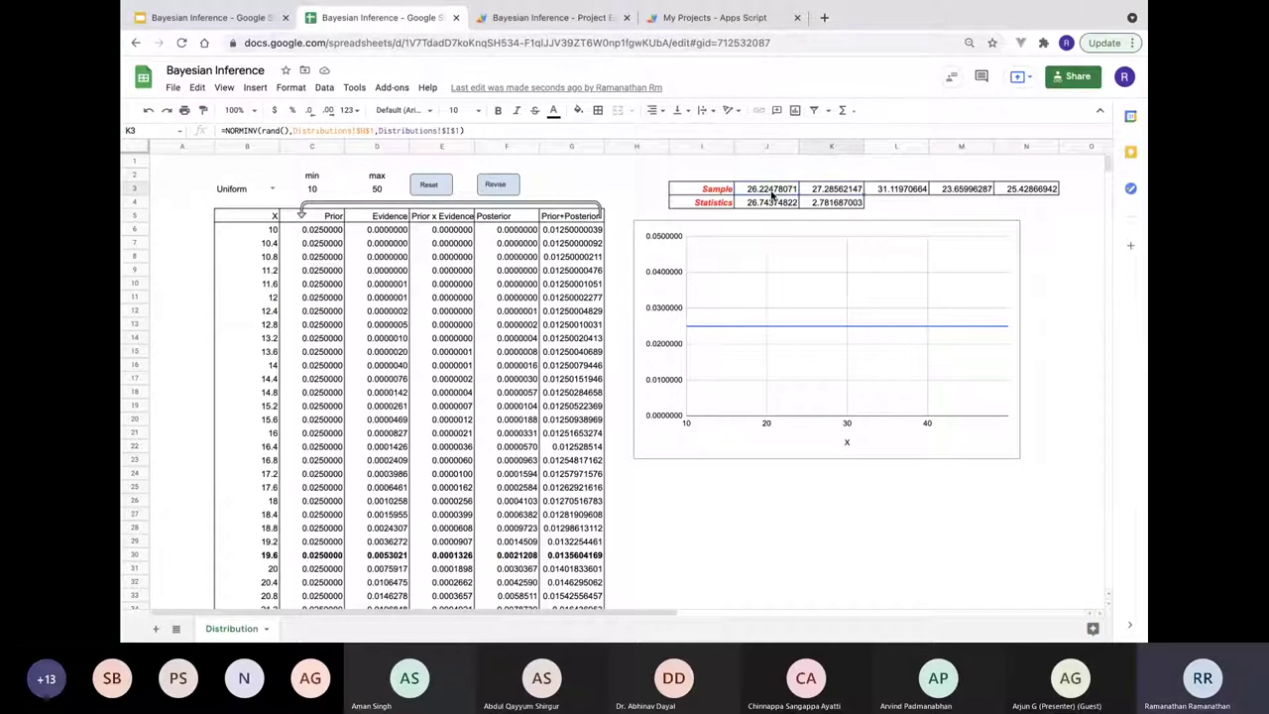
{"action": "key", "text": "Left"}
{"action": "key", "text": "Left"}
{"action": "key", "text": "Left"}
{"action": "key", "text": "Left"}
{"action": "key", "text": "Right"}
{"action": "key", "text": "Right"}
{"action": "key", "text": "Right"}
{"action": "key", "text": "Right"}
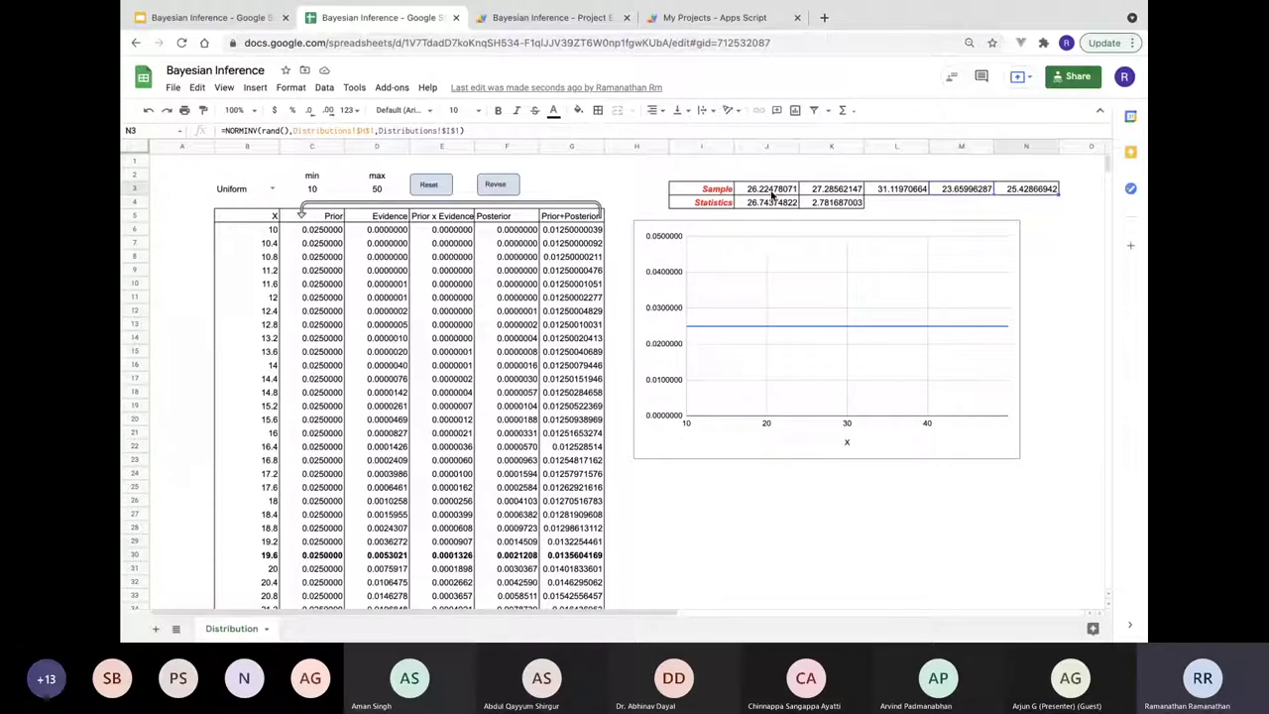
{"action": "key", "text": "Left"}
{"action": "key", "text": "Left"}
{"action": "key", "text": "Left"}
{"action": "key", "text": "Left"}
{"action": "key", "text": "Down"}
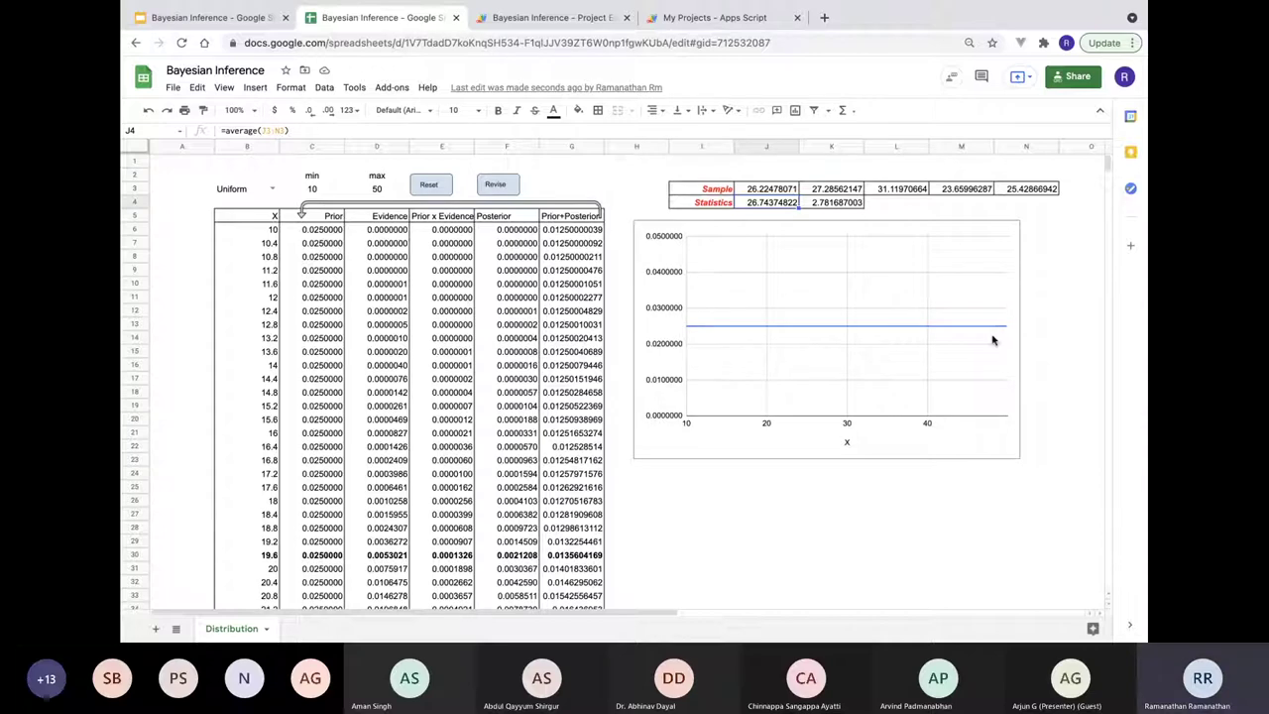
Revise the prior using the current sample and add the Evidence series to the chart.
{"action": "left_click", "coordinate": [506, 187]}
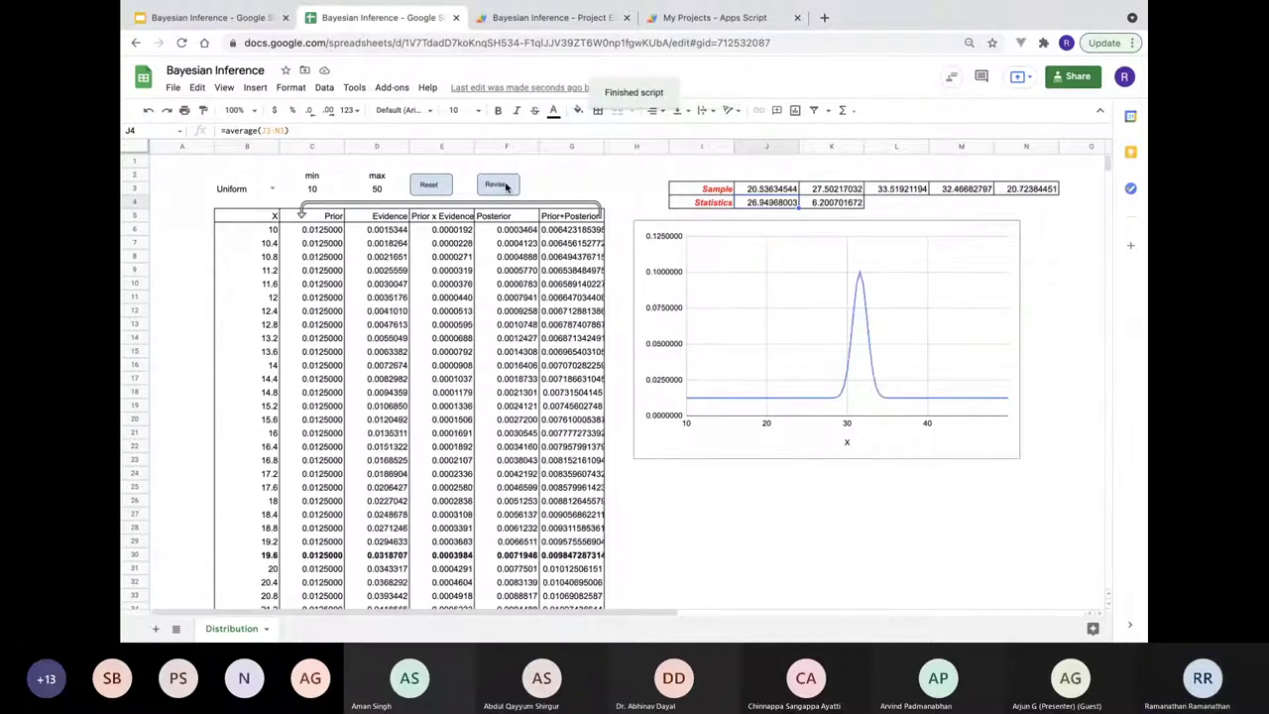
{"action": "right_click", "coordinate": [992, 228]}
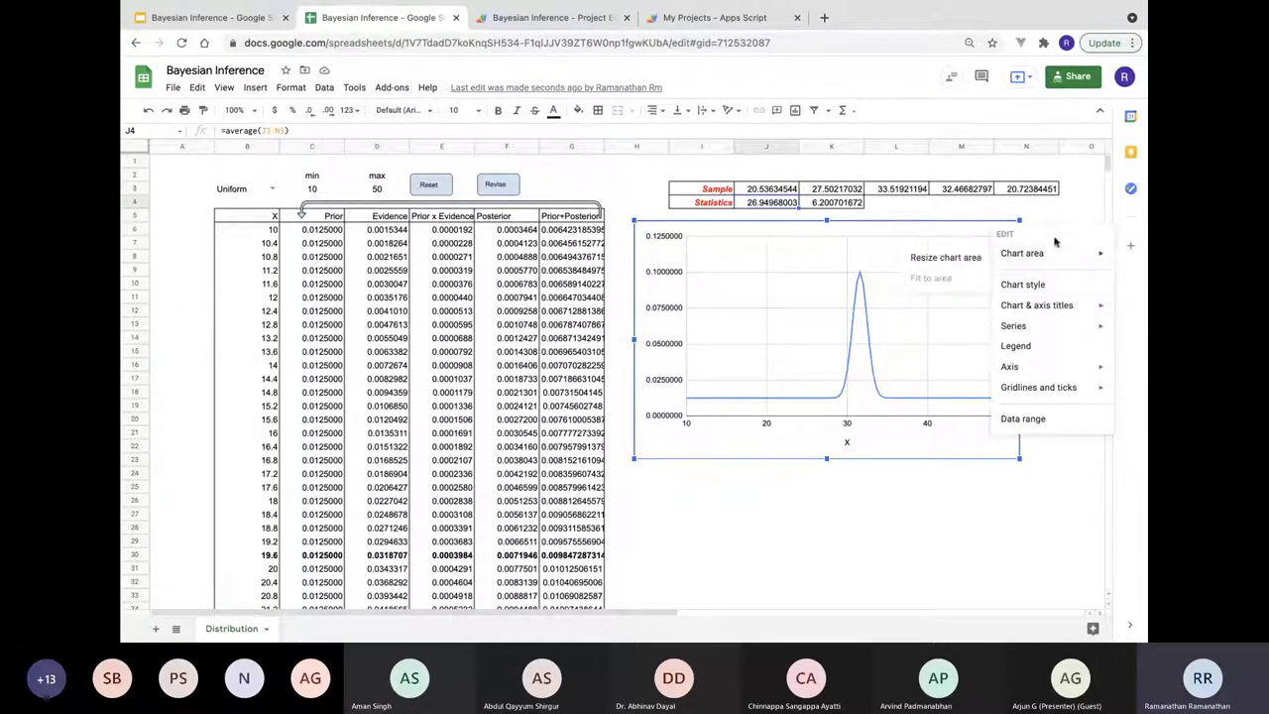
{"action": "left_click", "coordinate": [1040, 350]}
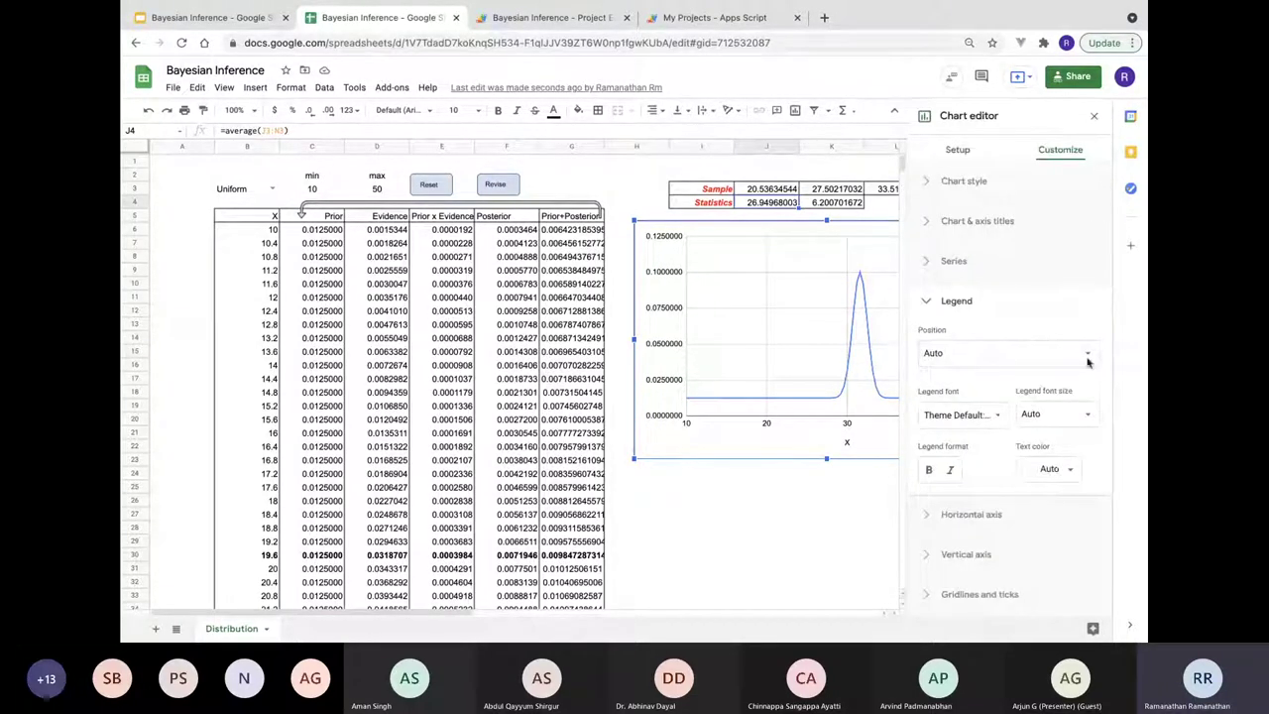
{"action": "left_click", "coordinate": [957, 149]}
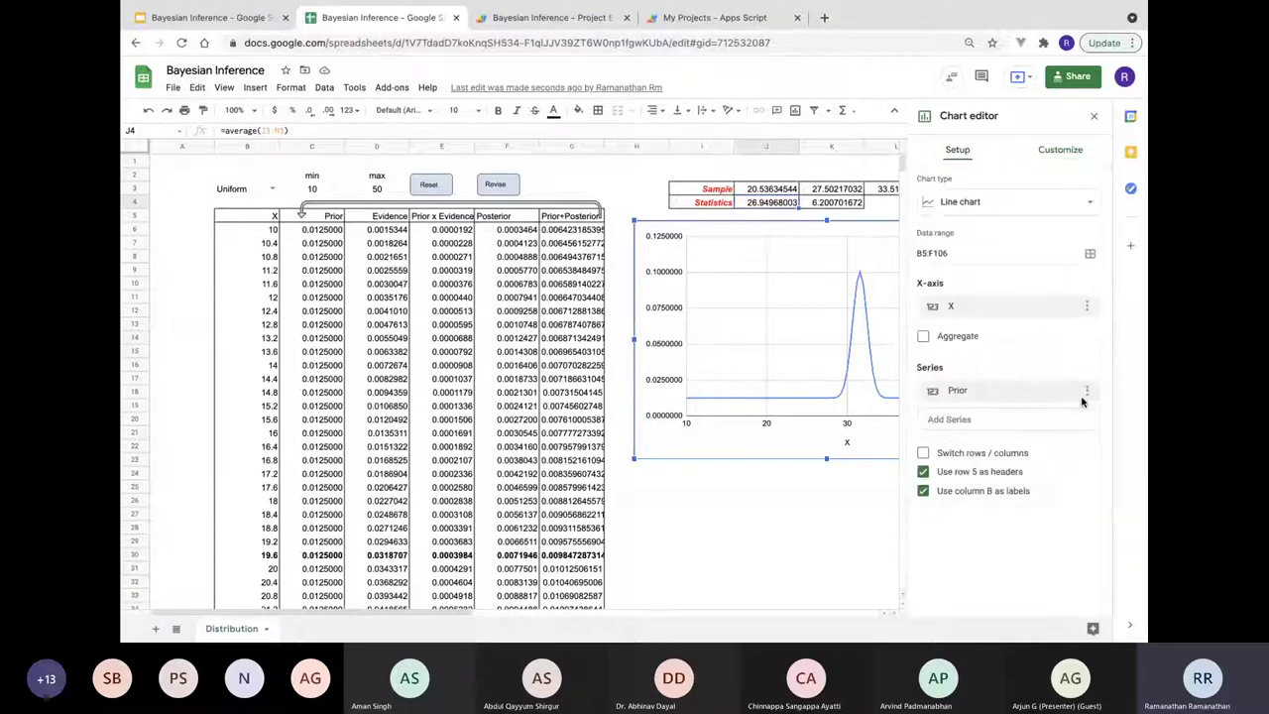
{"action": "left_click", "coordinate": [1054, 420]}
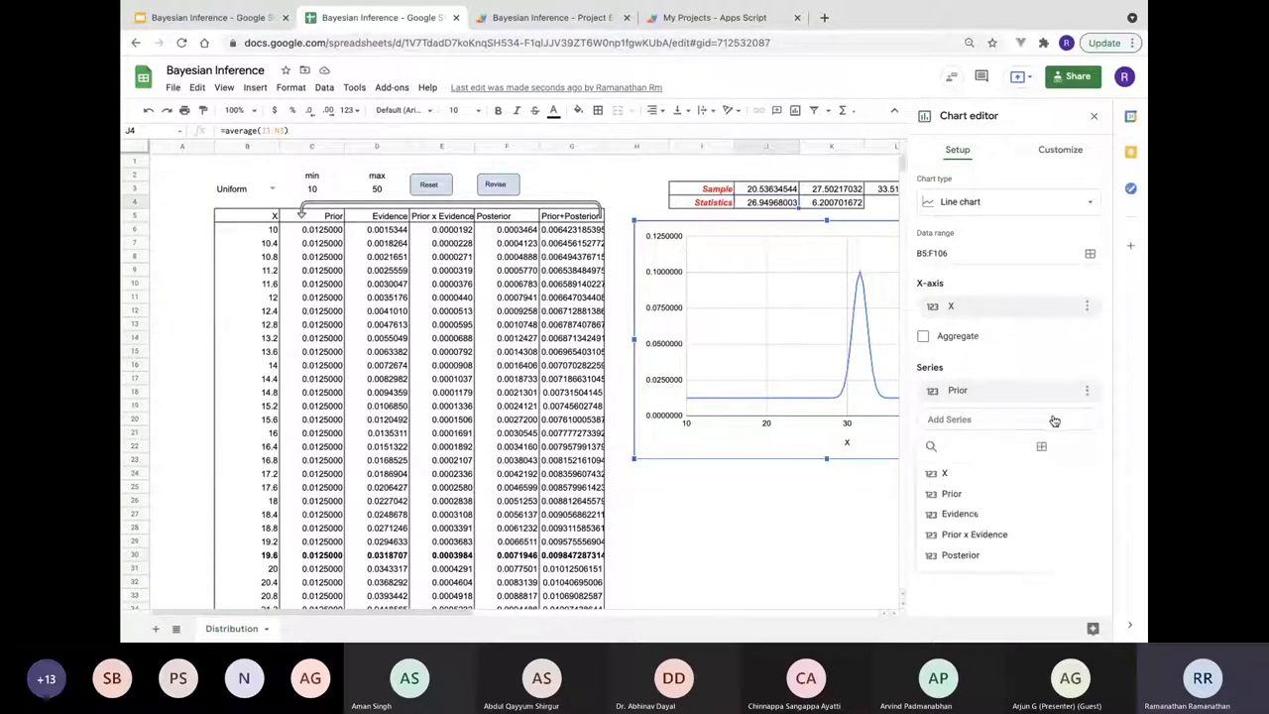
{"action": "left_click", "coordinate": [979, 508]}
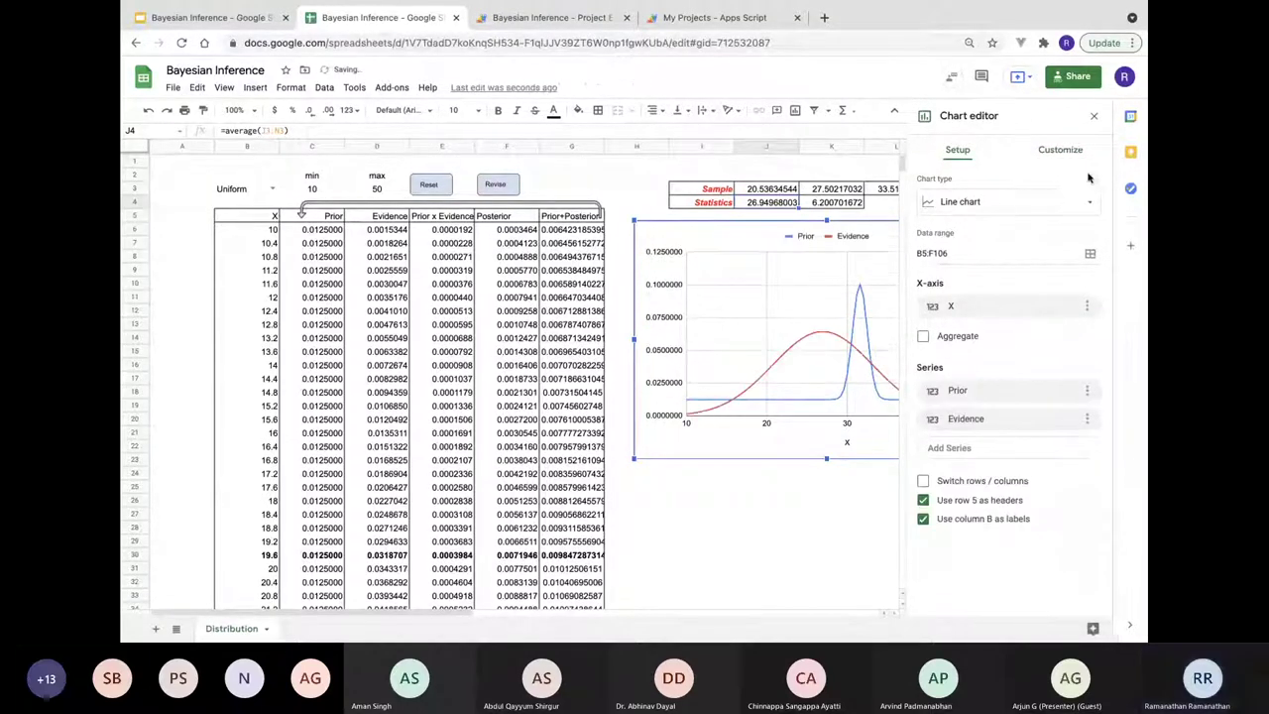
{"action": "left_click", "coordinate": [1093, 115]}
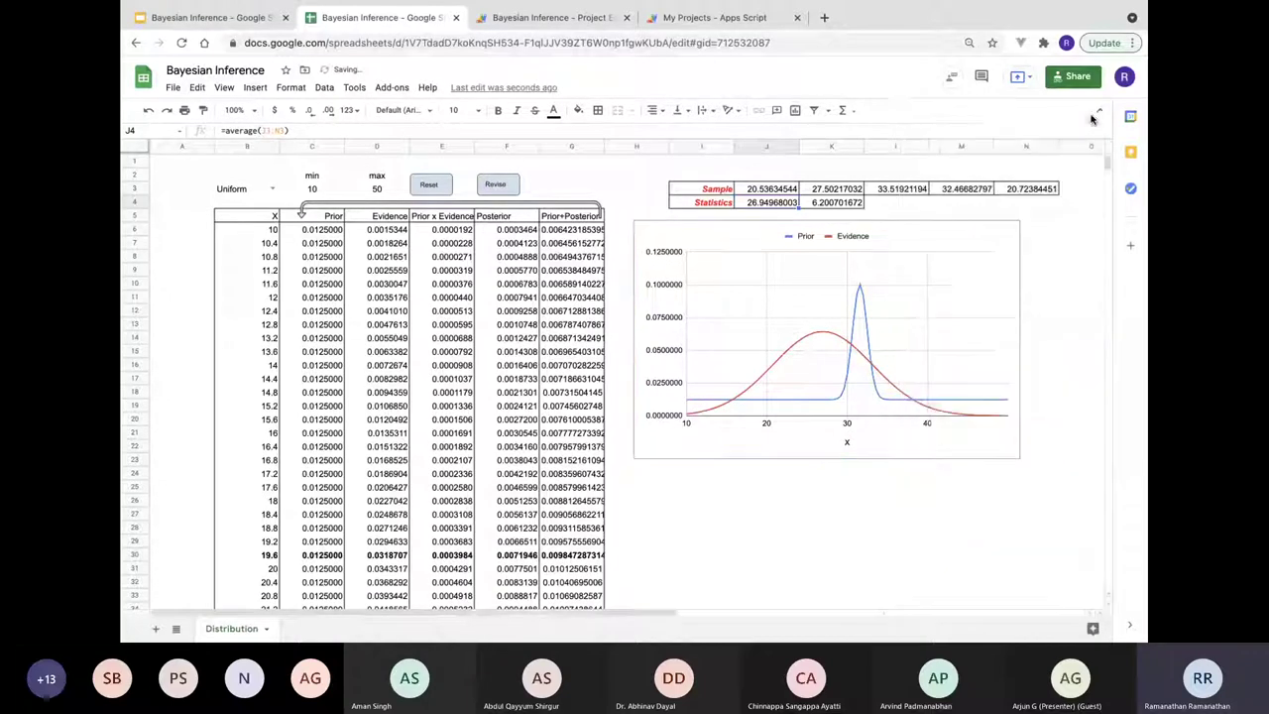
Reset the Uniform prior and inspect the Prior x Evidence formula in the first data row.
{"action": "left_click", "coordinate": [444, 191]}
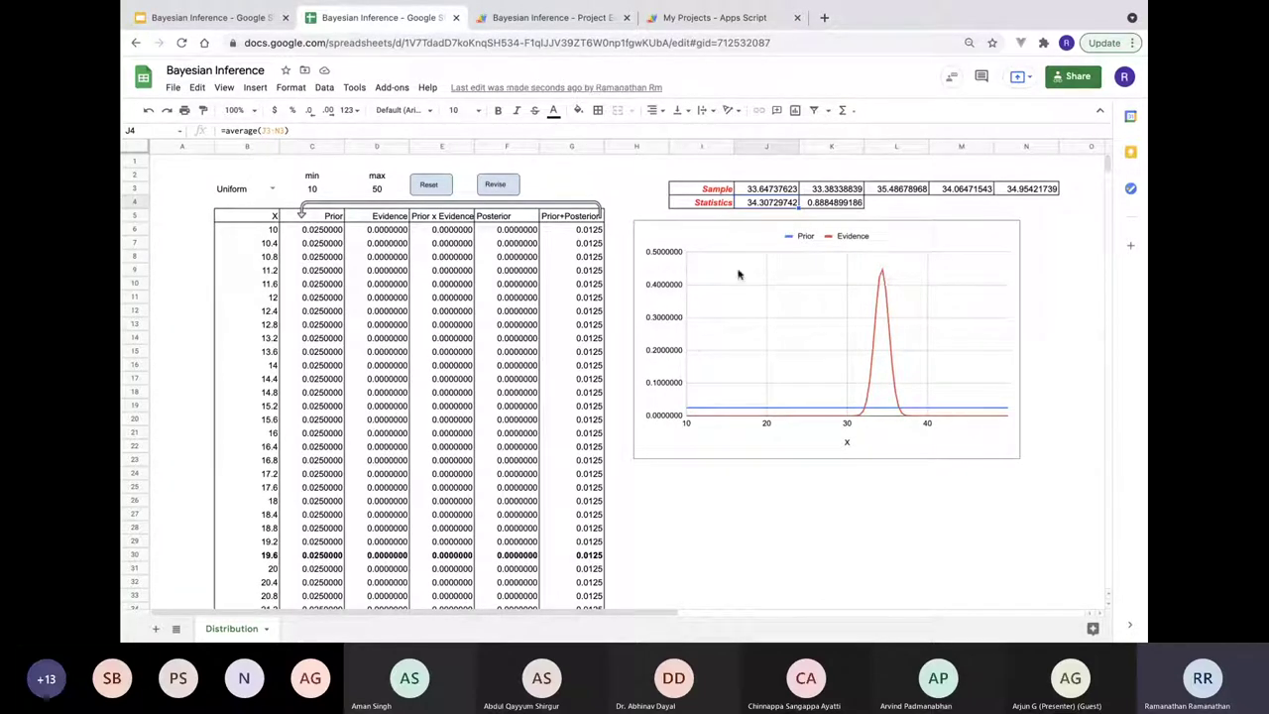
{"action": "left_click", "coordinate": [433, 233]}
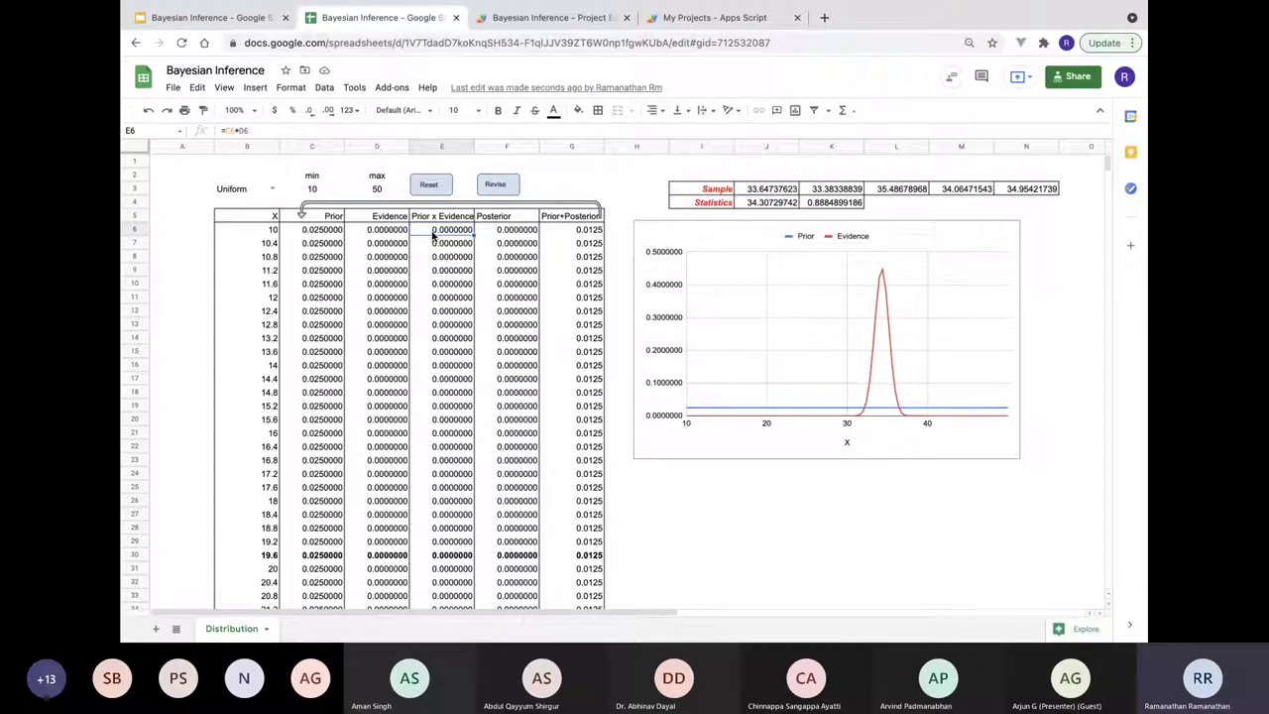
Review the "Introduction to Prior / Posterior probabilities" slide in the Bayesian Inference presentation and return to the spreadsheet.
{"action": "mouse_move", "coordinate": [240, 18]}
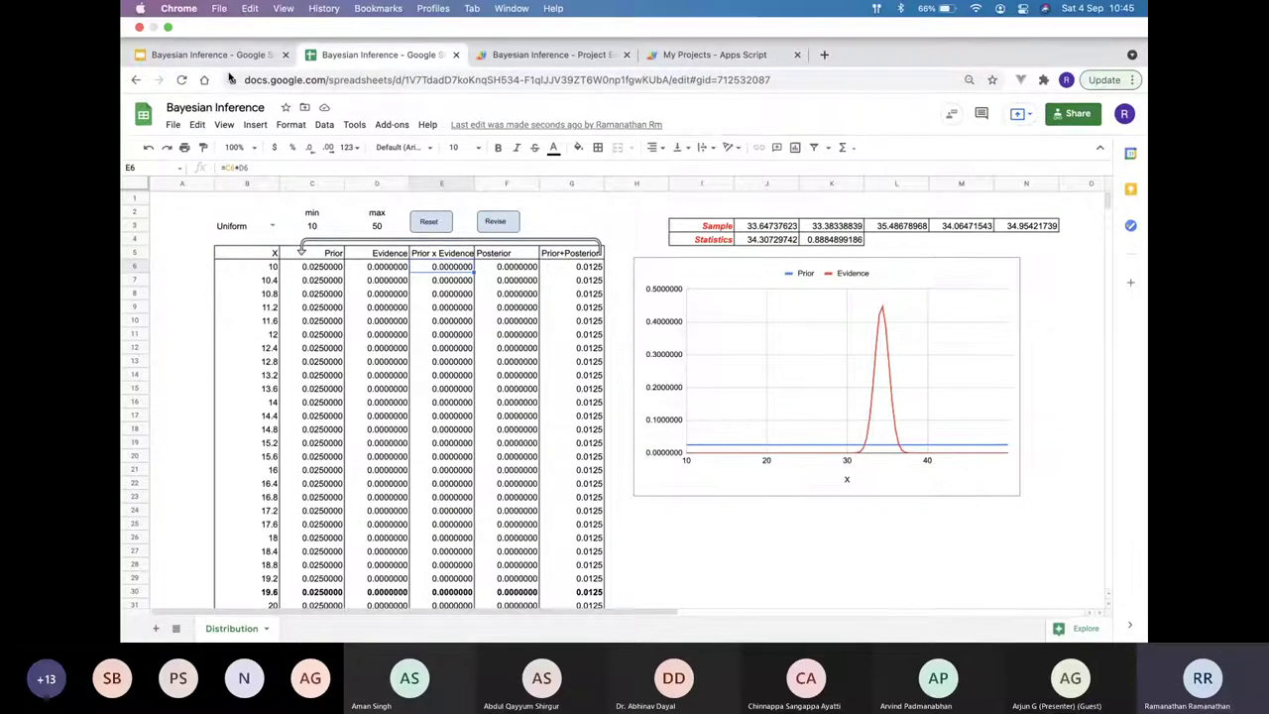
{"action": "left_click", "coordinate": [234, 57]}
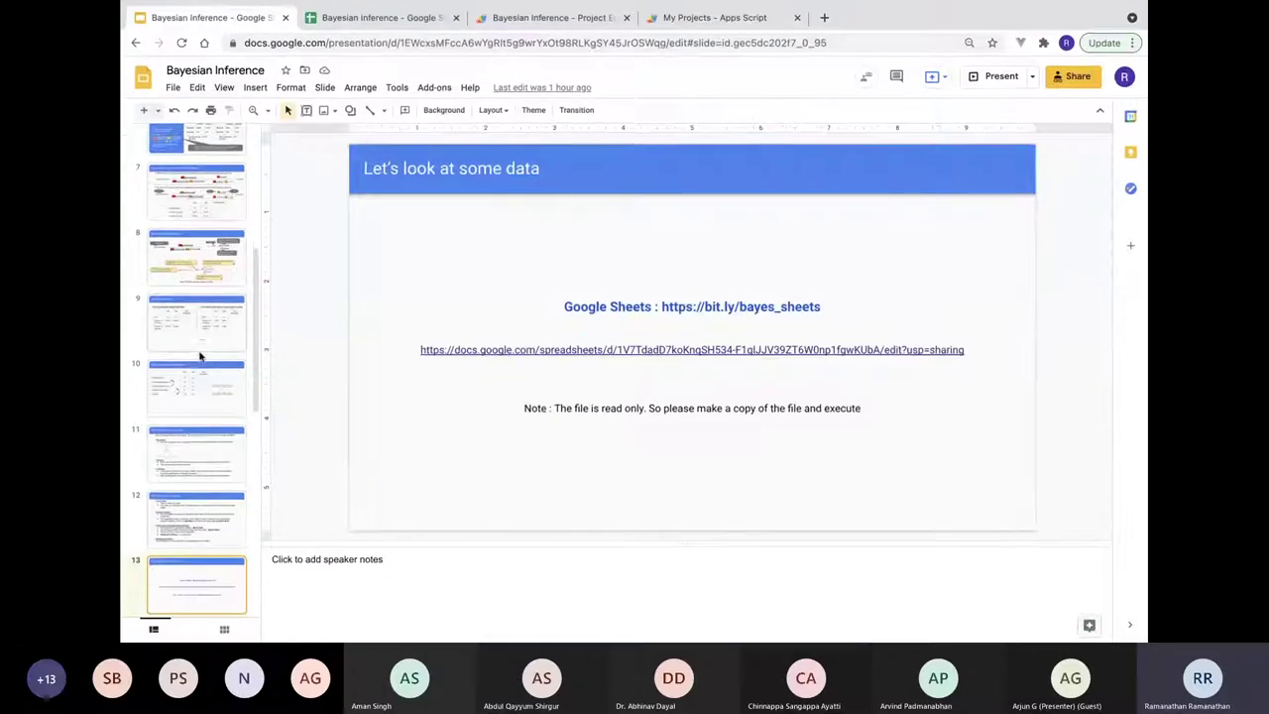
{"action": "left_click", "coordinate": [213, 195]}
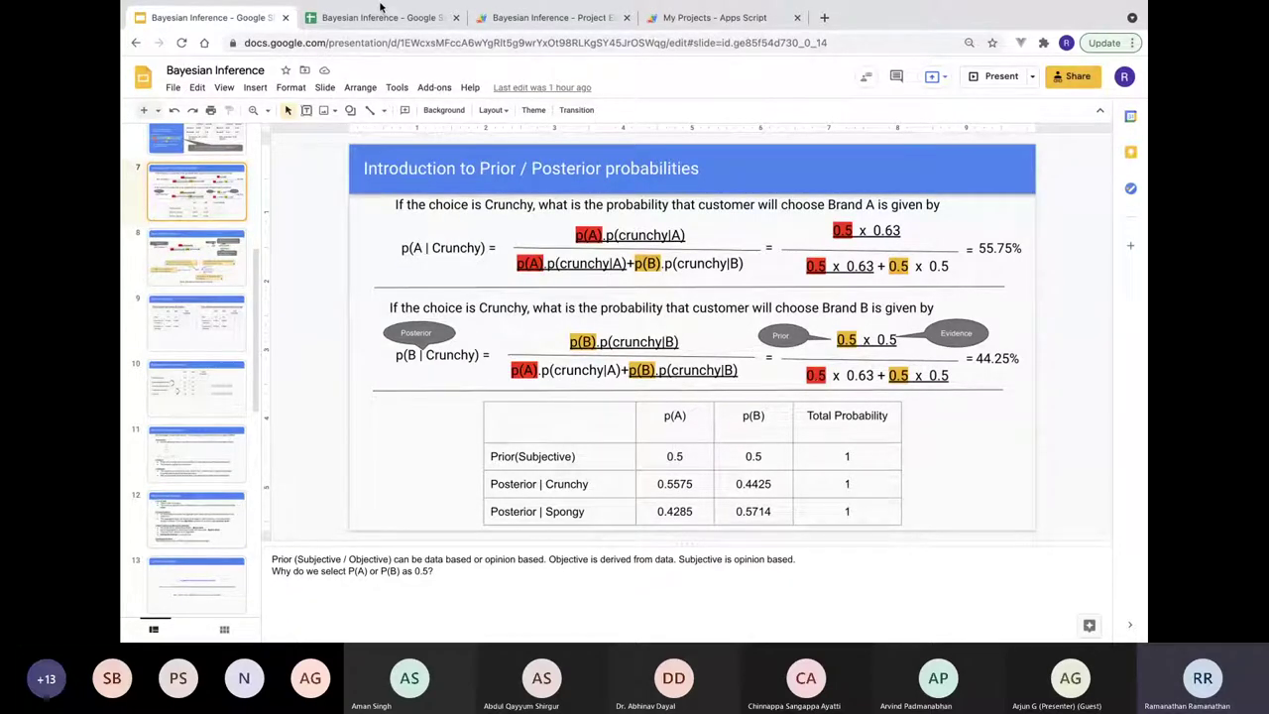
{"action": "mouse_move", "coordinate": [381, 3]}
{"action": "left_click", "coordinate": [391, 59]}
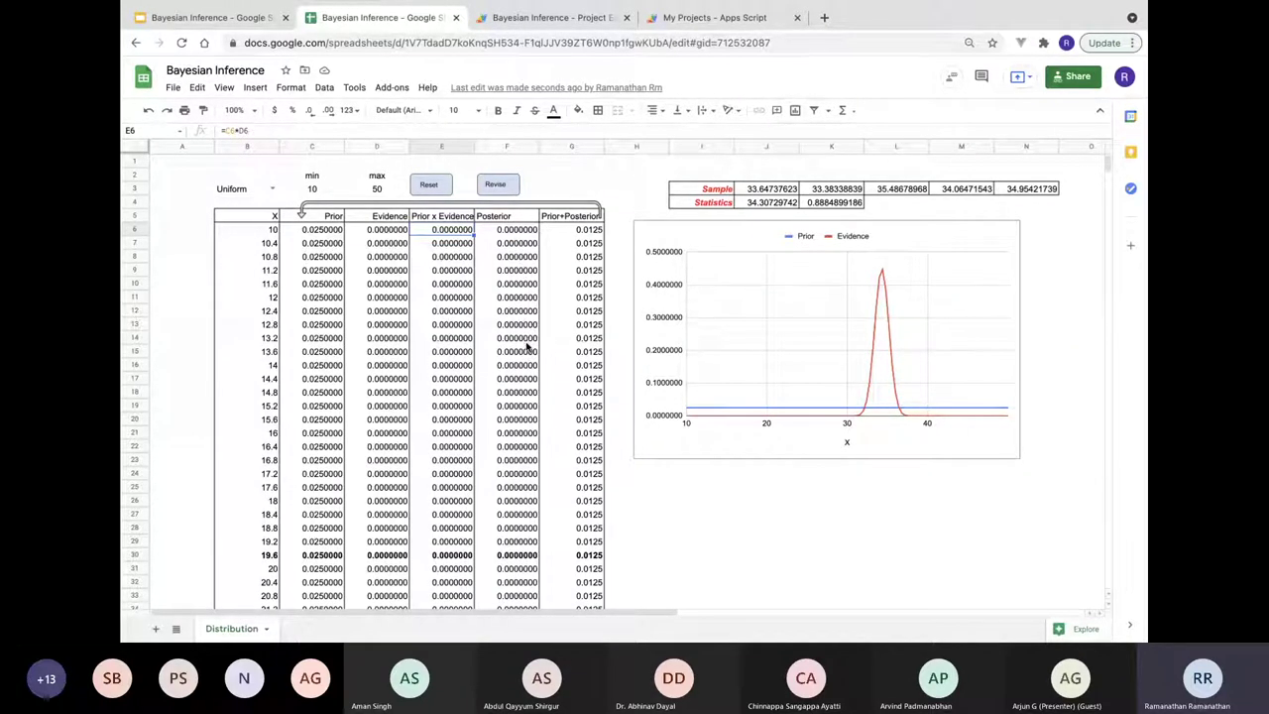
Add the Posterior series to the chart alongside Prior and Evidence.
{"action": "right_click", "coordinate": [996, 236]}
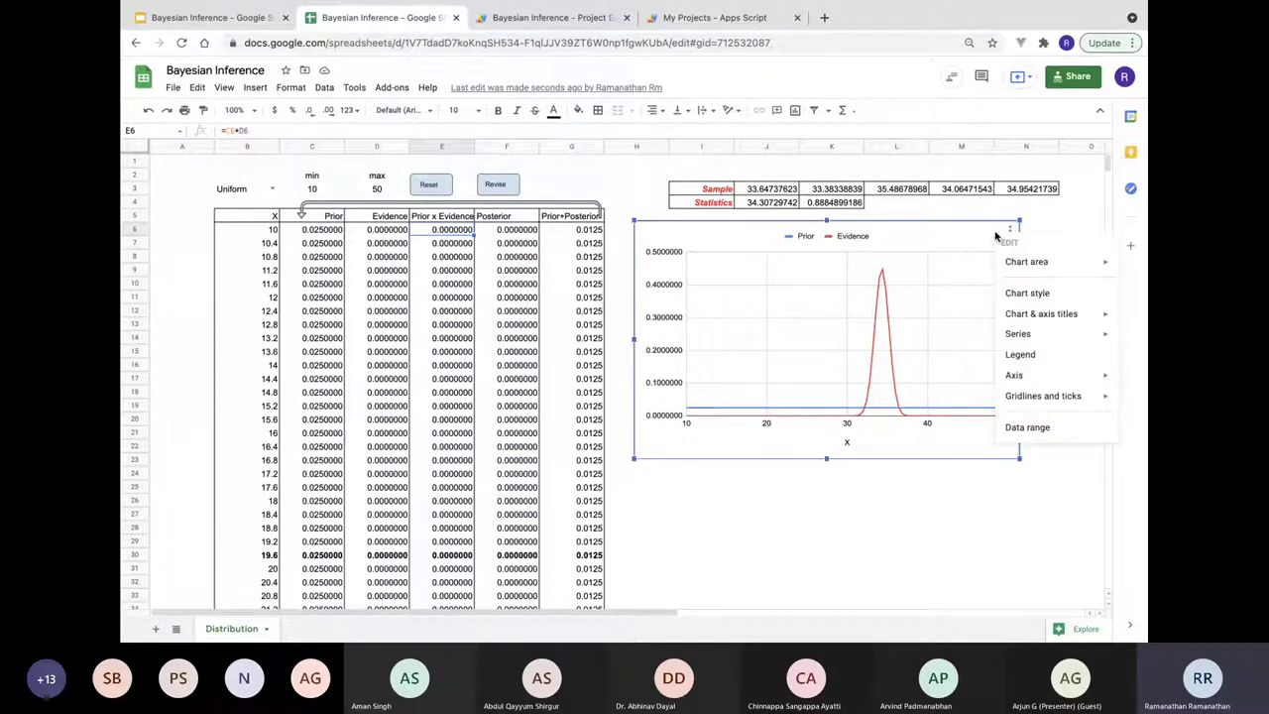
{"action": "left_click", "coordinate": [1050, 357]}
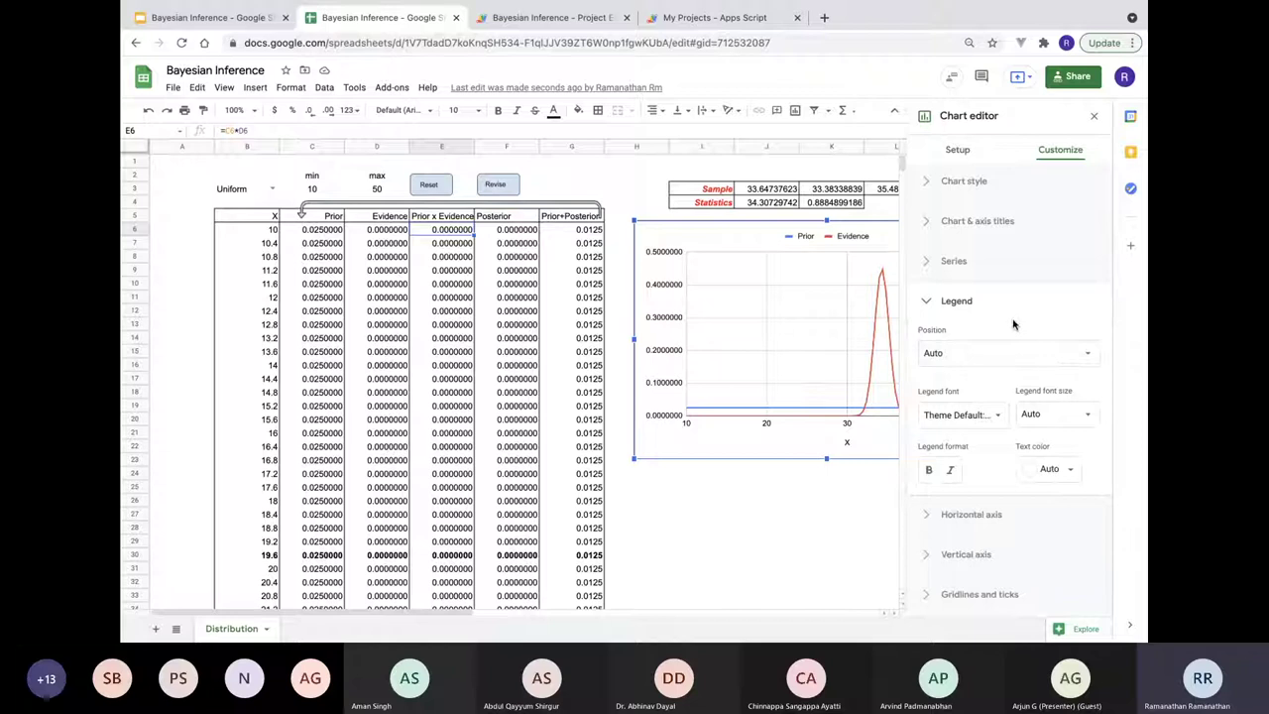
{"action": "left_click", "coordinate": [957, 151]}
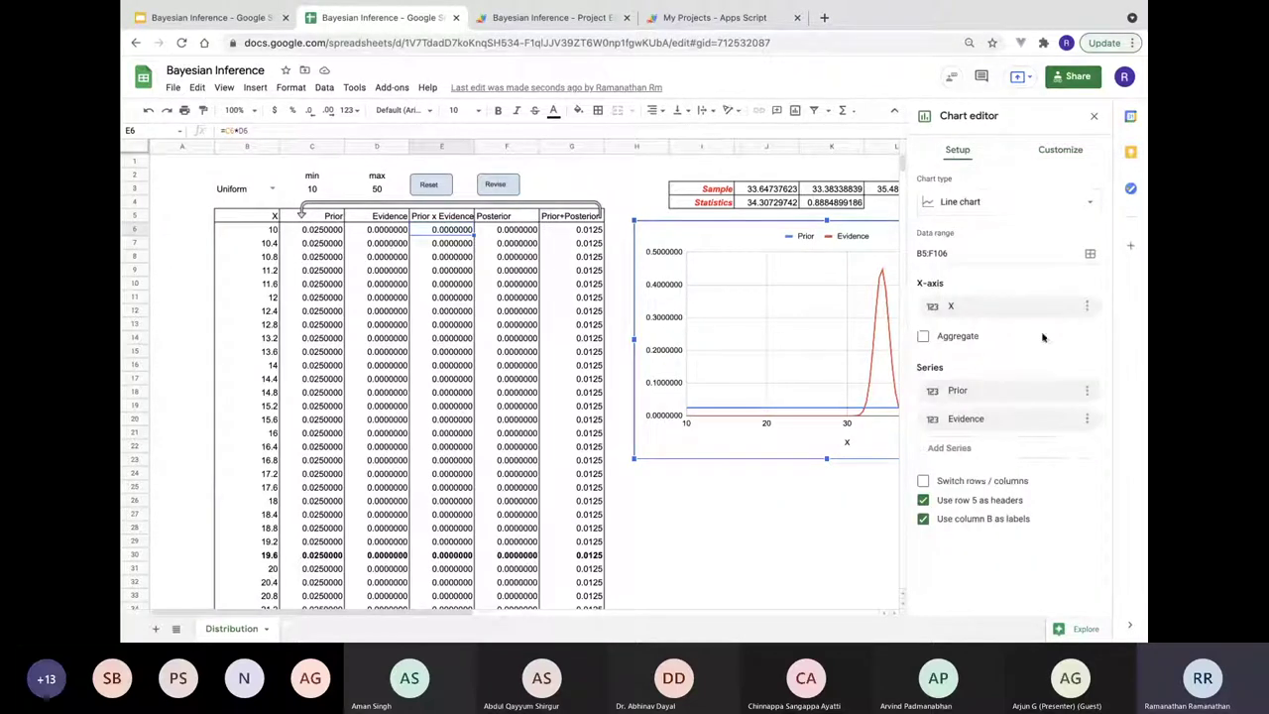
{"action": "left_click", "coordinate": [1078, 450]}
{"action": "left_click", "coordinate": [960, 584]}
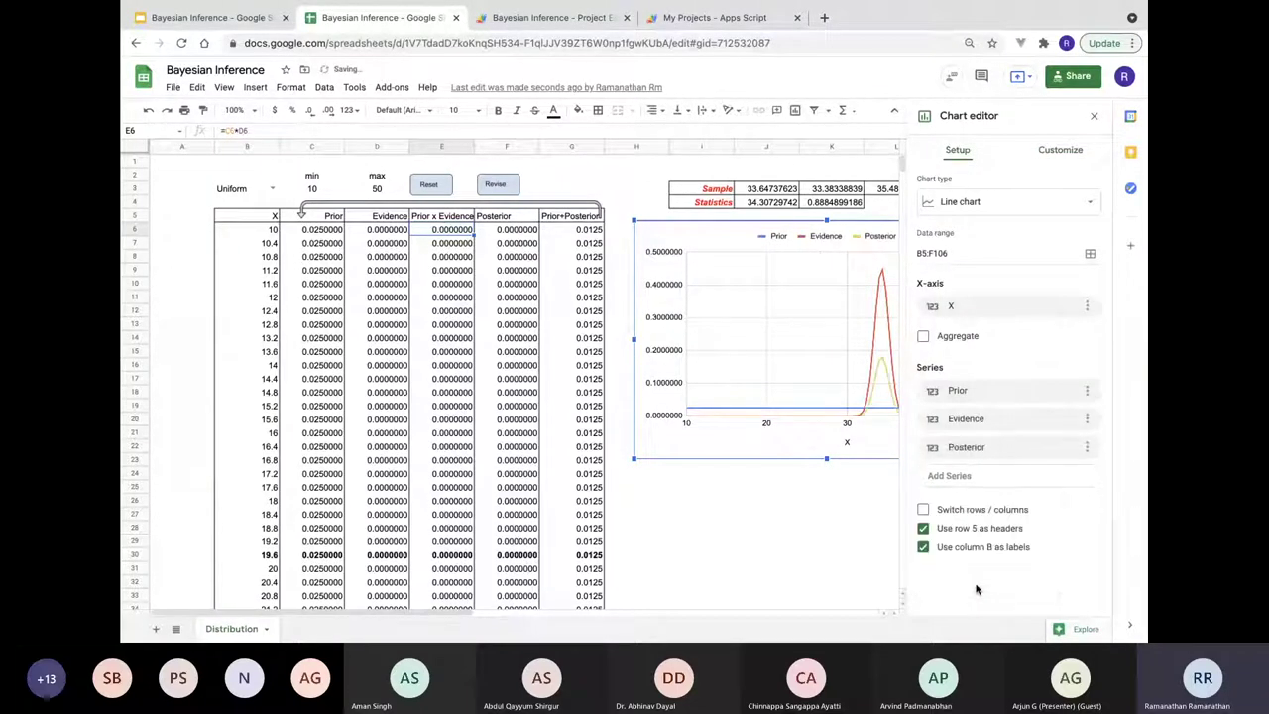
{"action": "left_click", "coordinate": [1094, 118]}
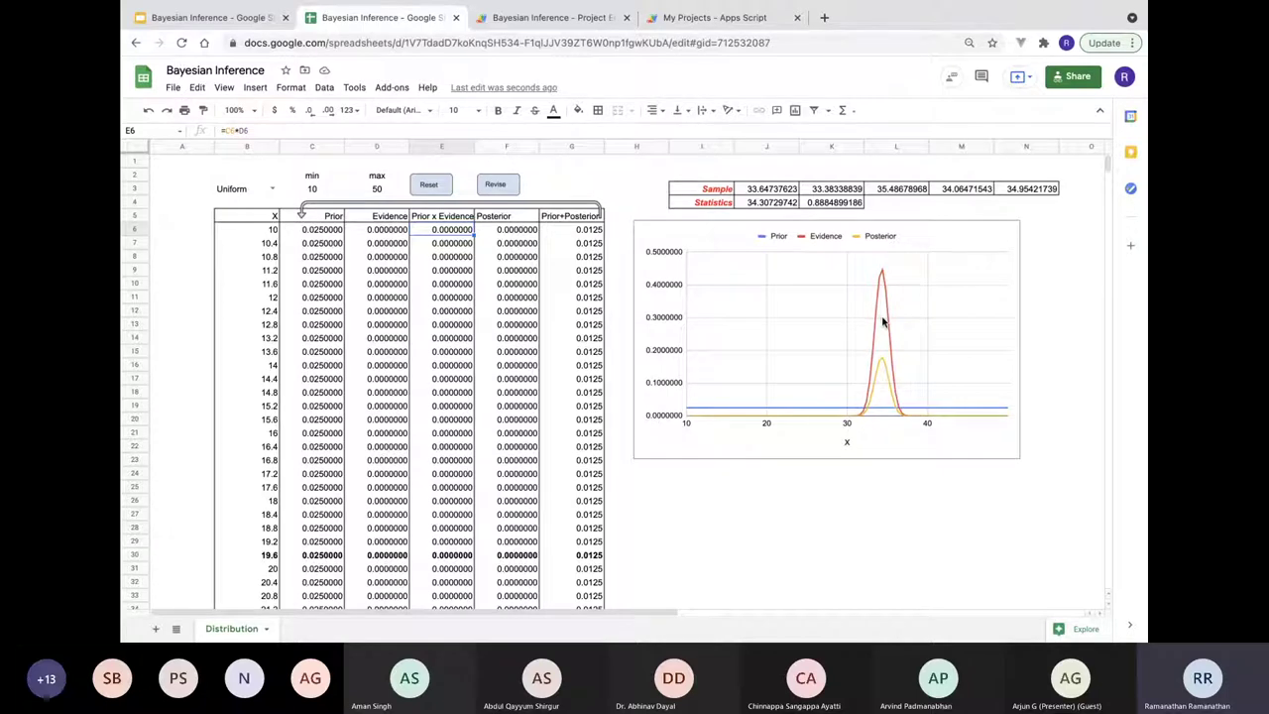
Inspect the Prior+Posterior formulas in the first data row and the bold row.
{"action": "left_click", "coordinate": [587, 230]}
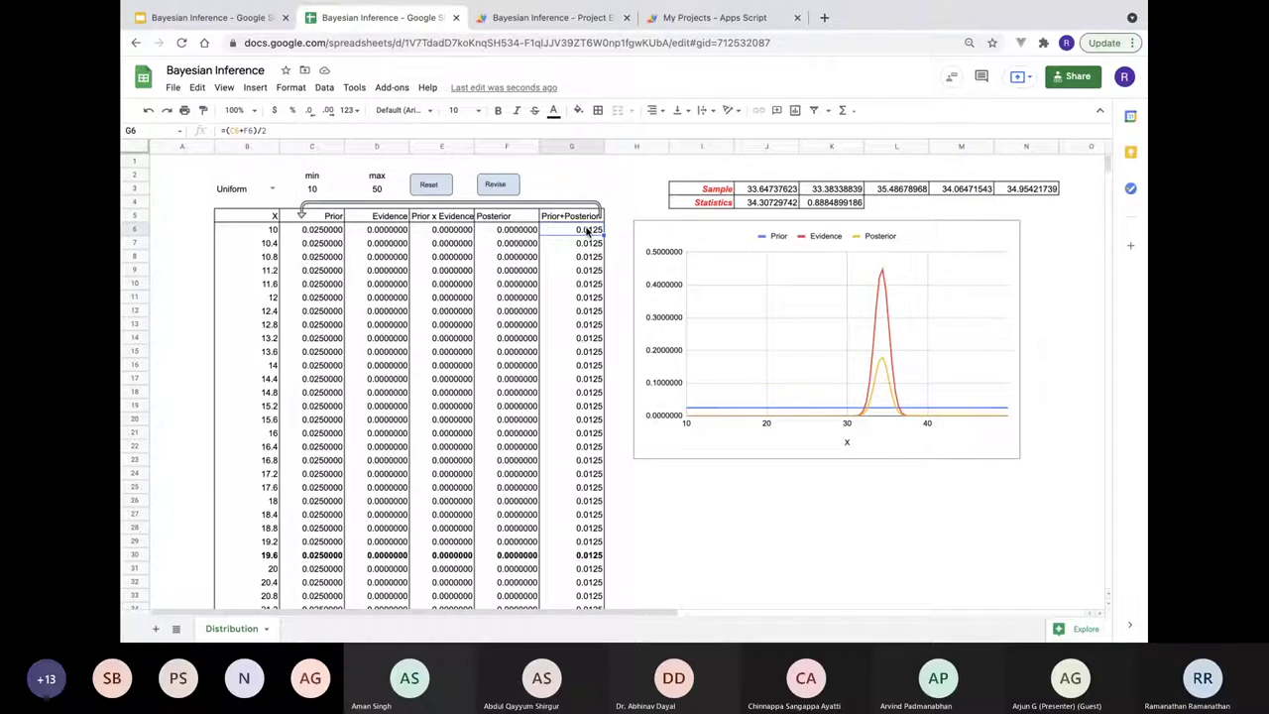
{"action": "left_click", "coordinate": [589, 555]}
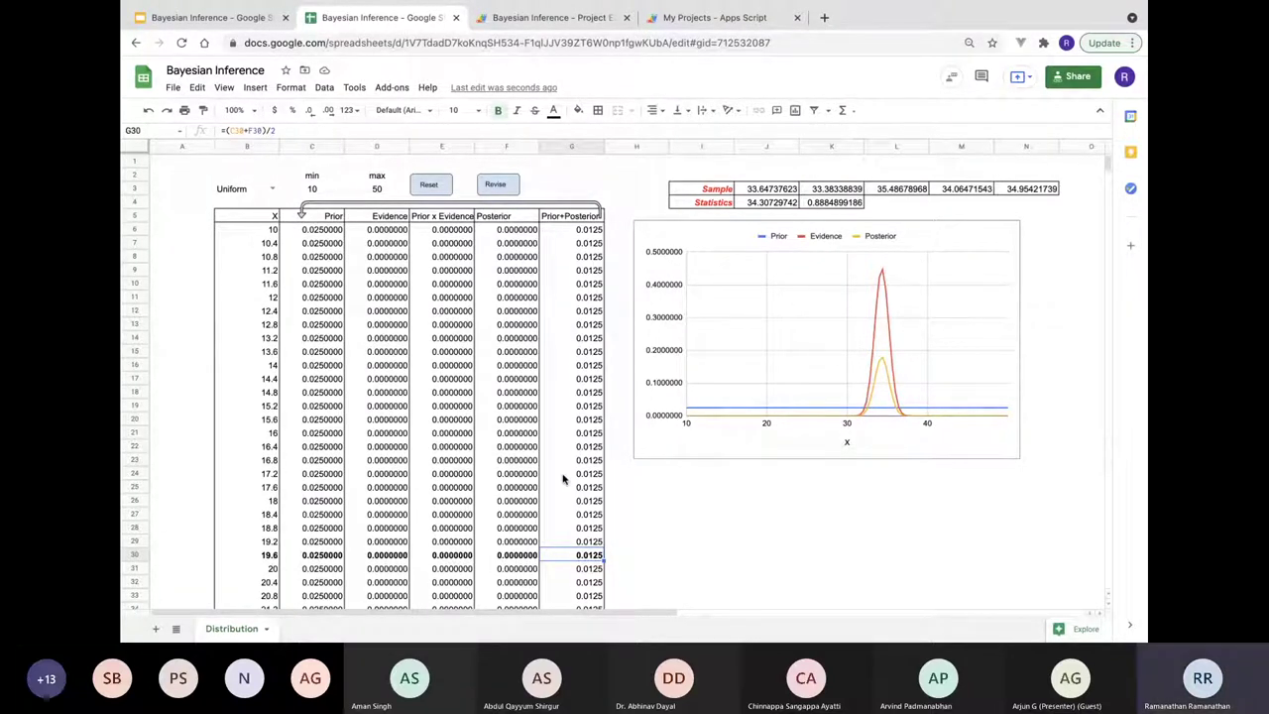
Inspect the Prior+Posterior formula and the Prior value in the row where X is 35.2.
{"action": "scroll", "coordinate": [566, 476], "scroll_direction": "down", "scroll_amount": 2}
{"action": "scroll", "coordinate": [563, 479], "scroll_direction": "down", "scroll_amount": 15}
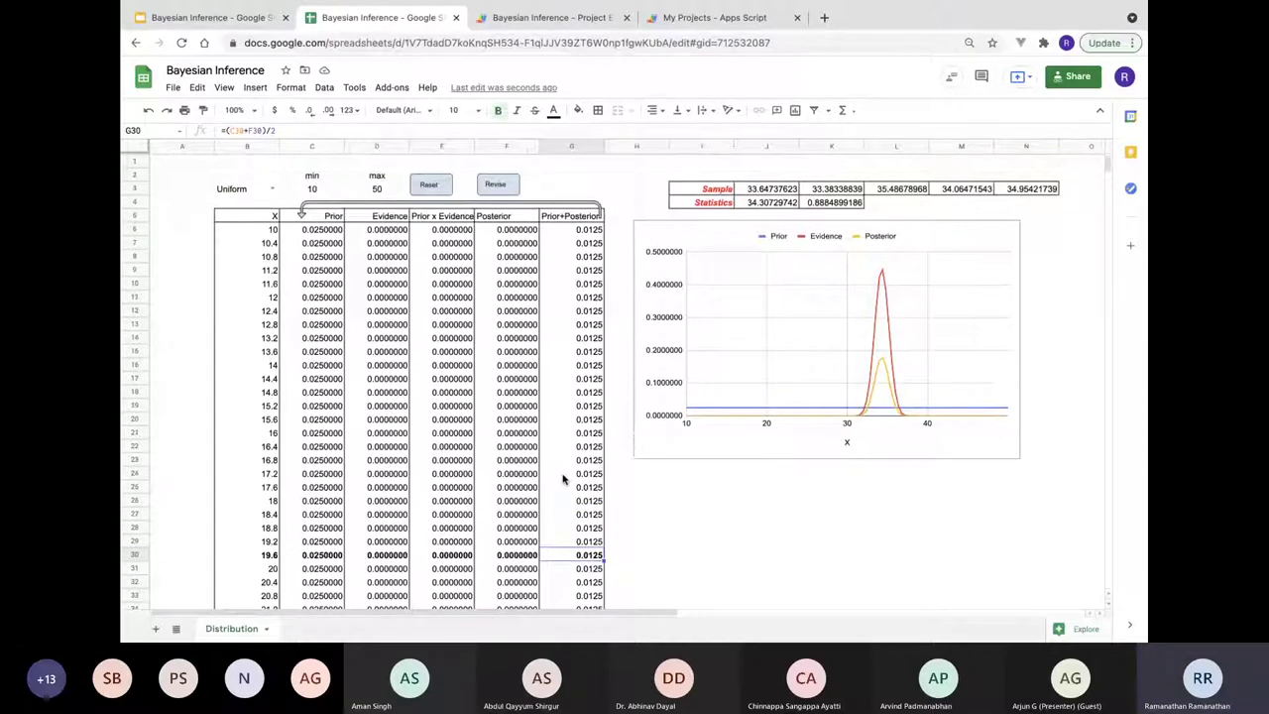
{"action": "scroll", "coordinate": [564, 479], "scroll_direction": "down", "scroll_amount": 1}
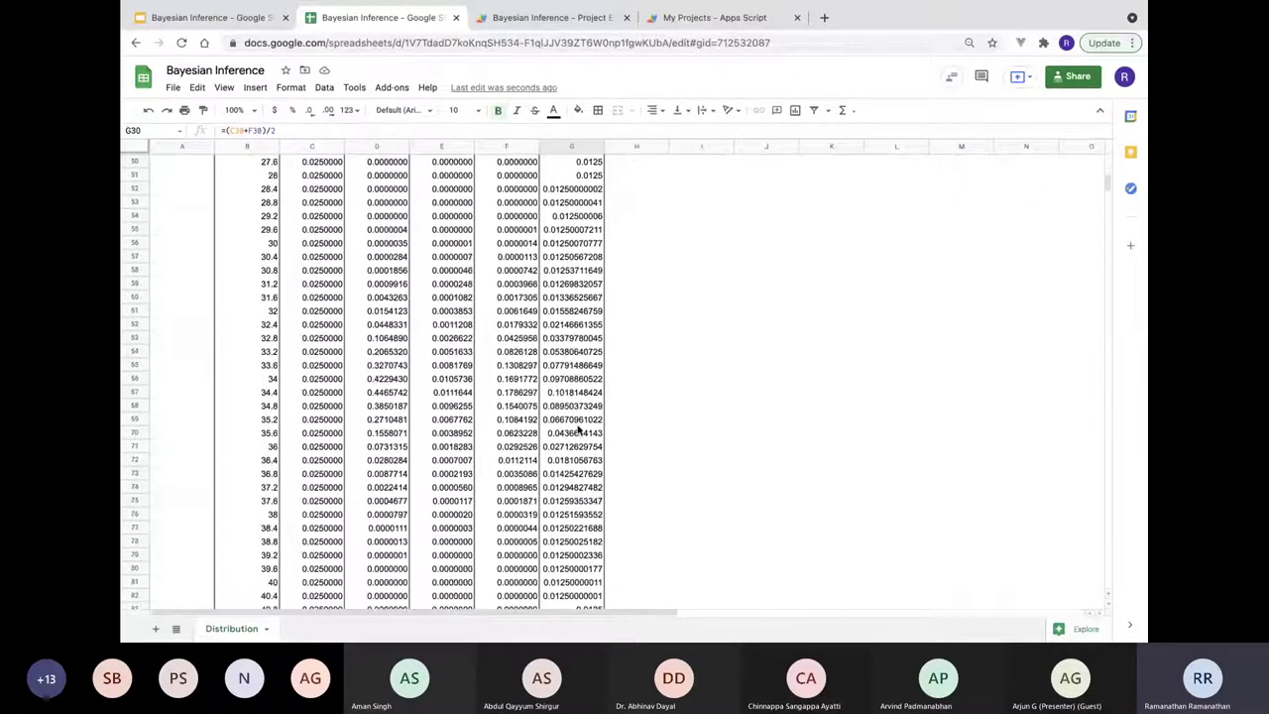
{"action": "left_click", "coordinate": [583, 421]}
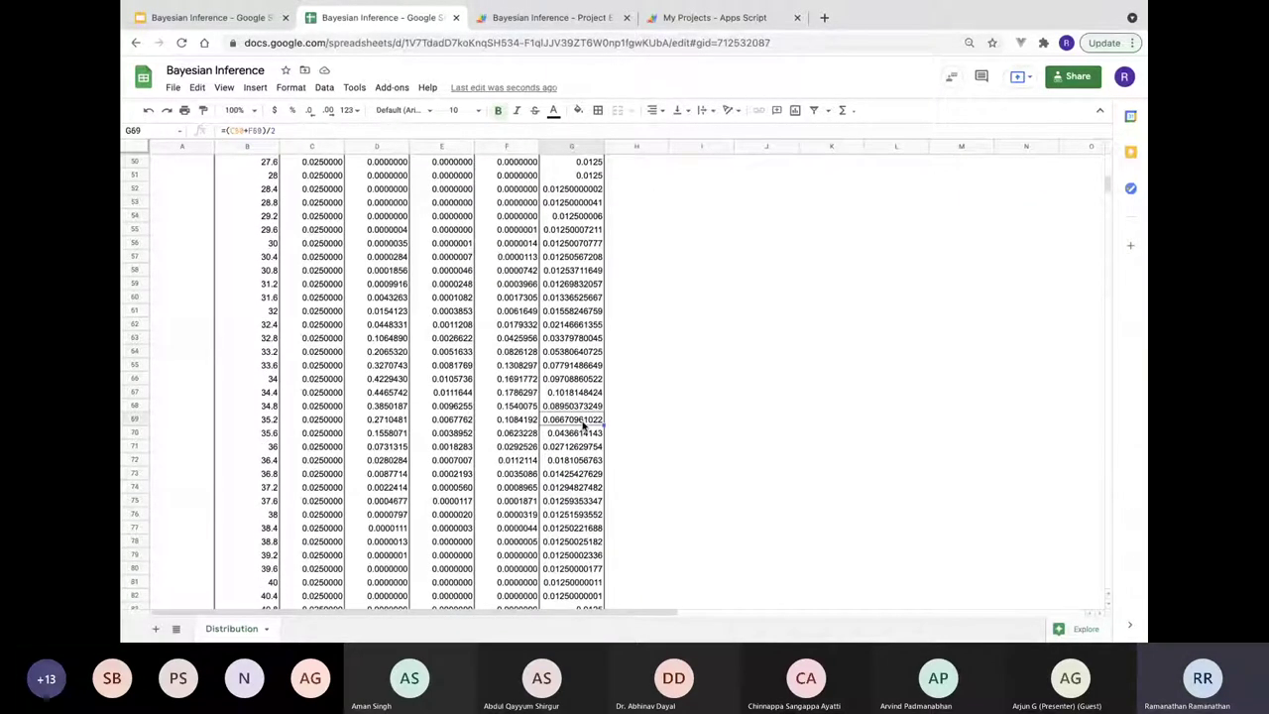
{"action": "left_click", "coordinate": [333, 422]}
{"action": "left_click", "coordinate": [567, 420]}
Revise the Uniform prior repeatedly with fresh samples, checking the recalculated table and the Prior, Evidence and Posterior curves.
{"action": "scroll", "coordinate": [567, 421], "scroll_direction": "up", "scroll_amount": 15}
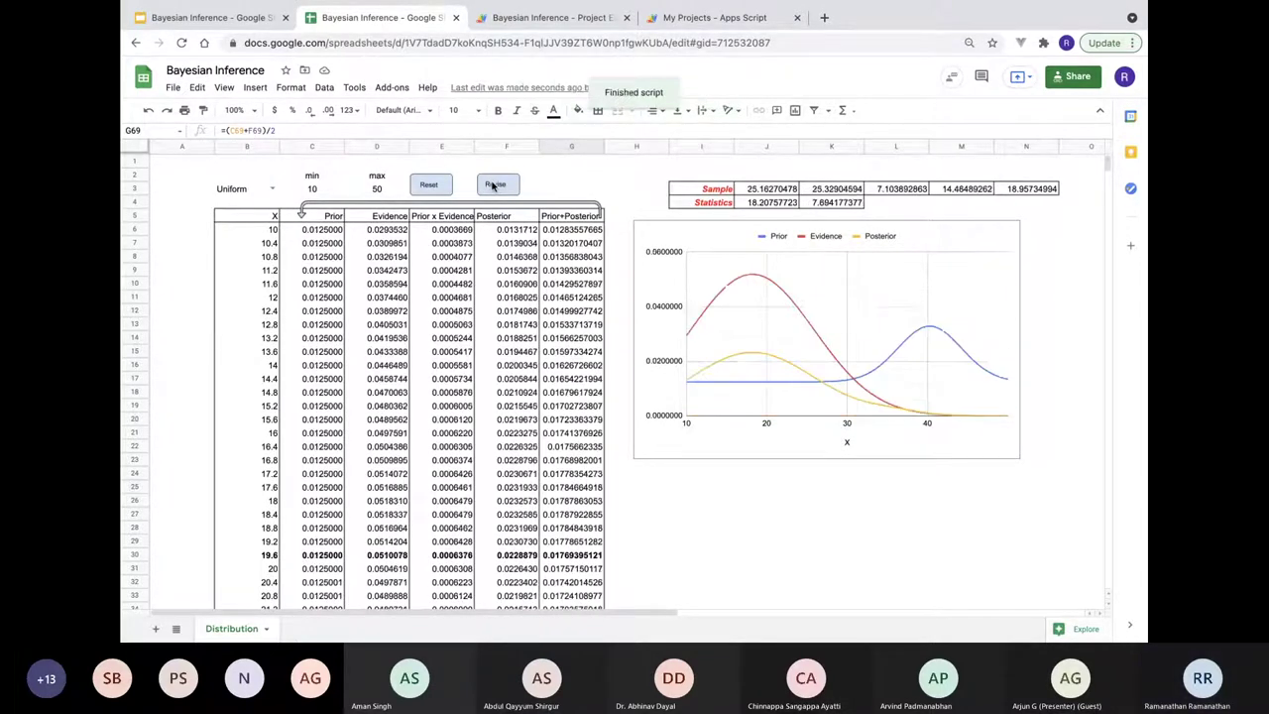
{"action": "scroll", "coordinate": [511, 415], "scroll_direction": "down", "scroll_amount": 3}
{"action": "scroll", "coordinate": [511, 414], "scroll_direction": "down", "scroll_amount": 1}
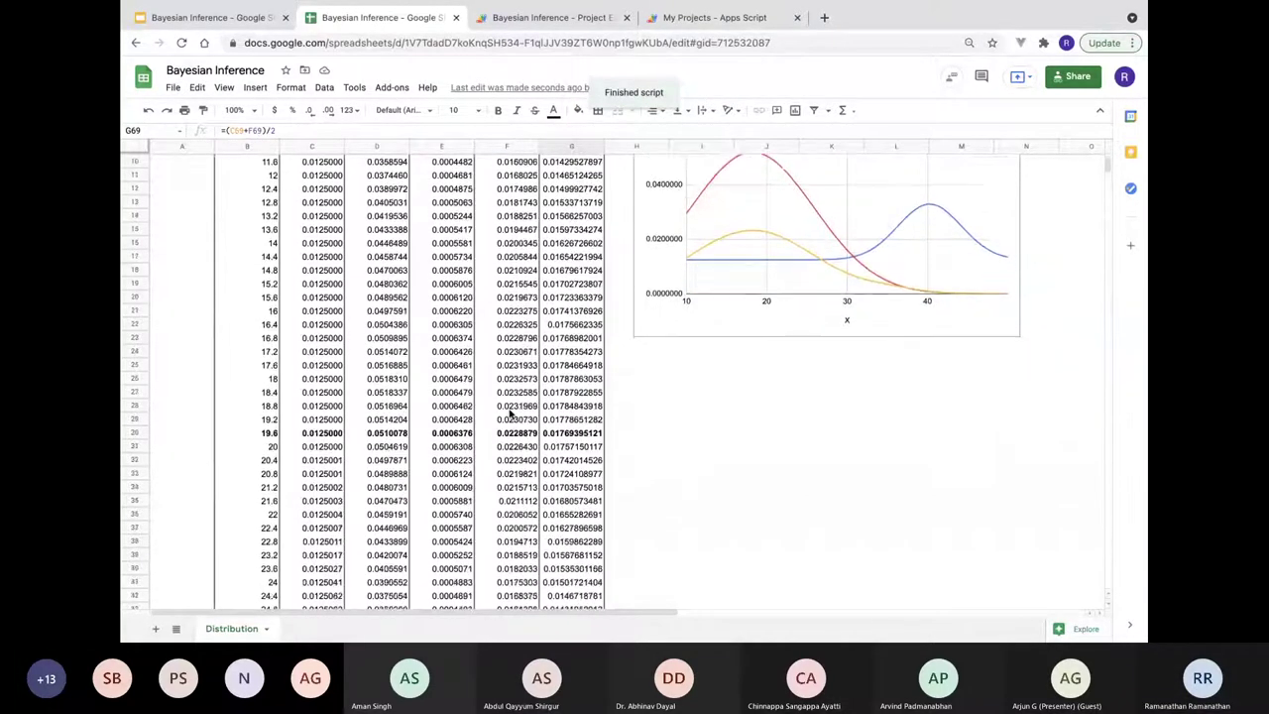
{"action": "scroll", "coordinate": [511, 243], "scroll_direction": "up", "scroll_amount": 4}
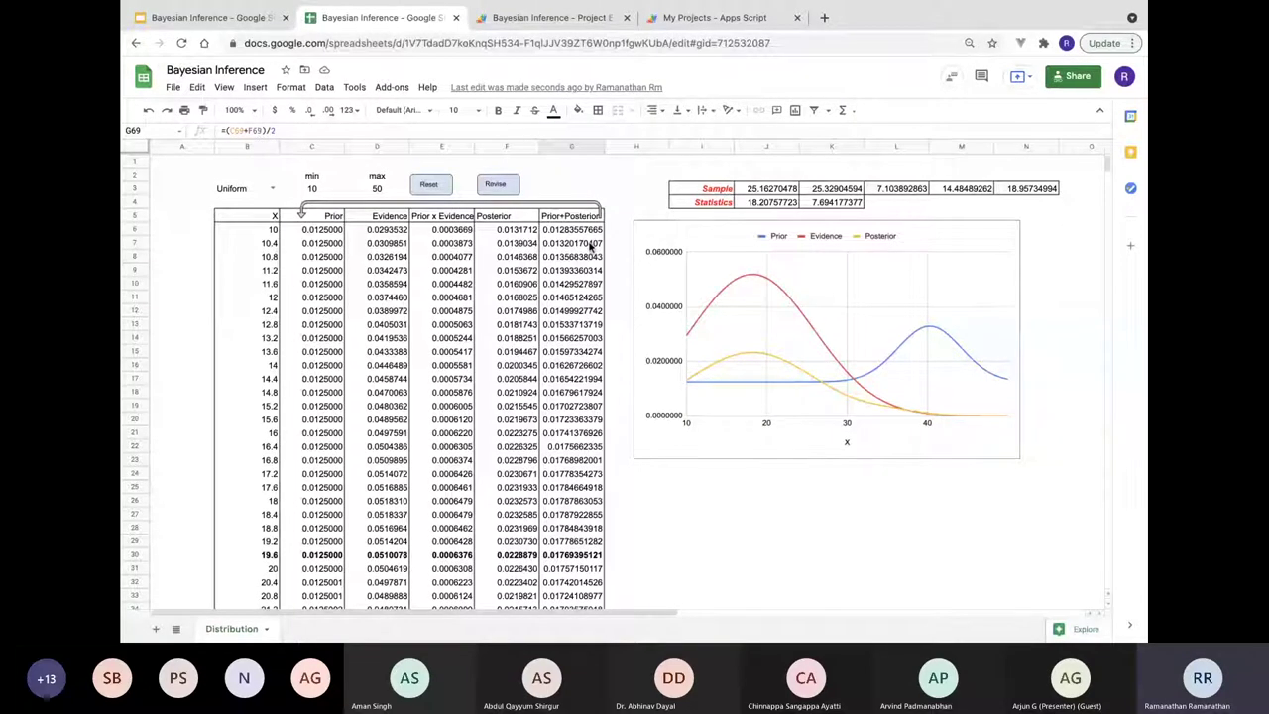
{"action": "left_click", "coordinate": [500, 185]}
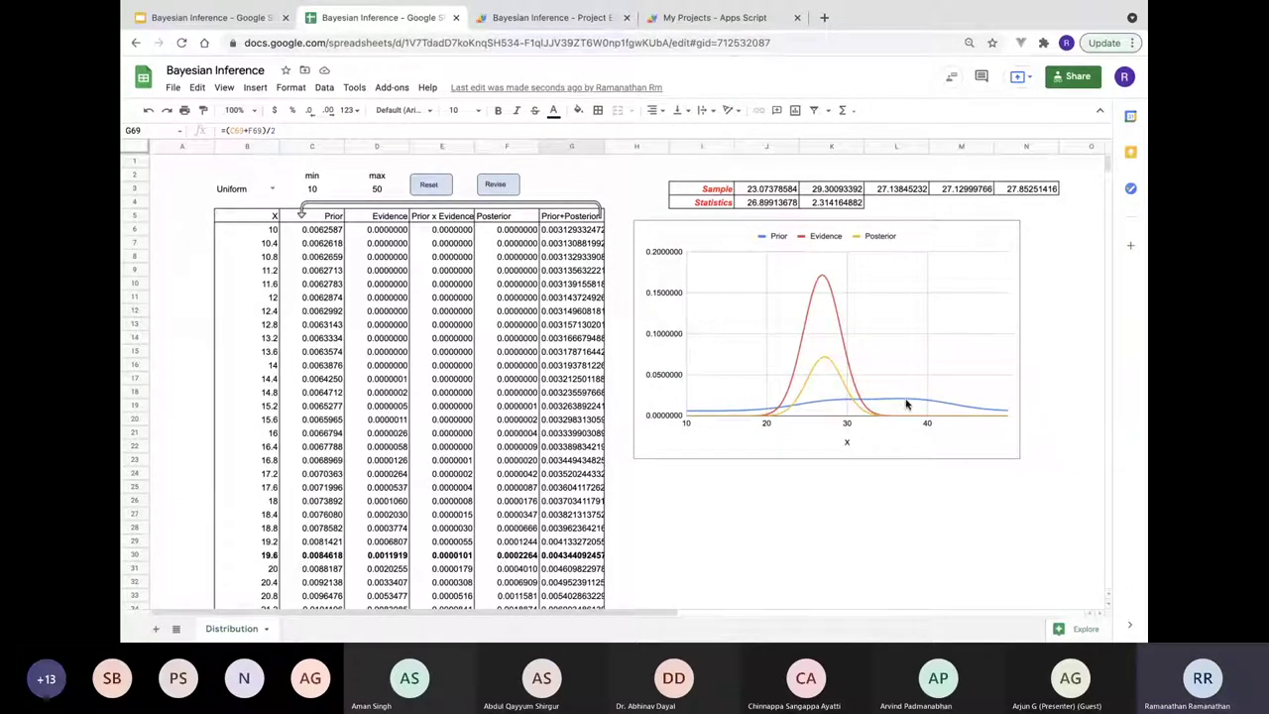
{"action": "left_click", "coordinate": [498, 184]}
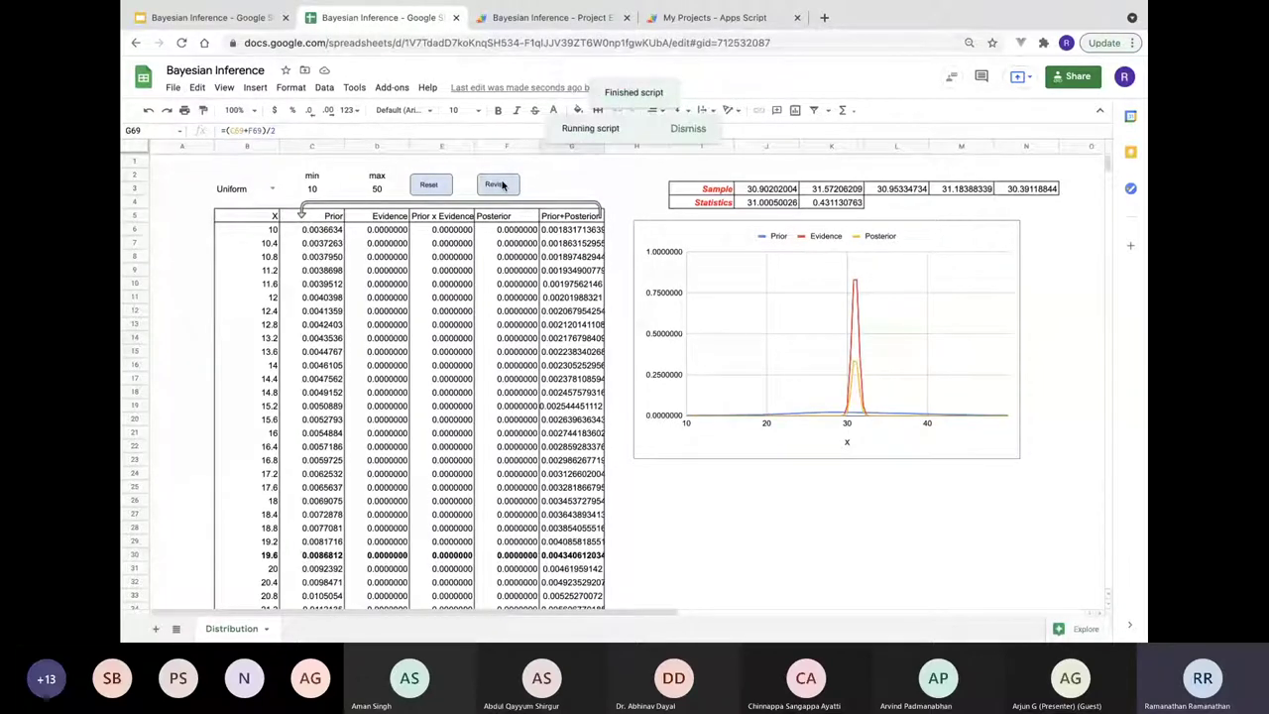
{"action": "left_click", "coordinate": [501, 184]}
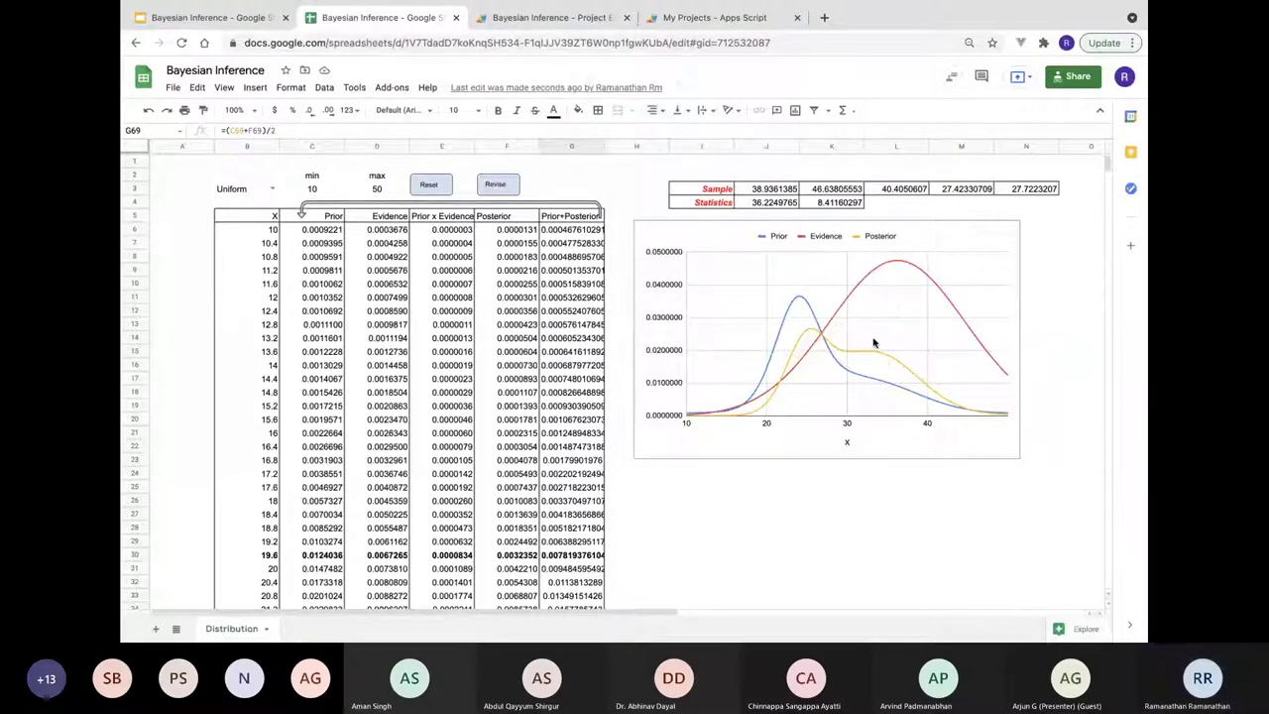
{"action": "left_click", "coordinate": [502, 184]}
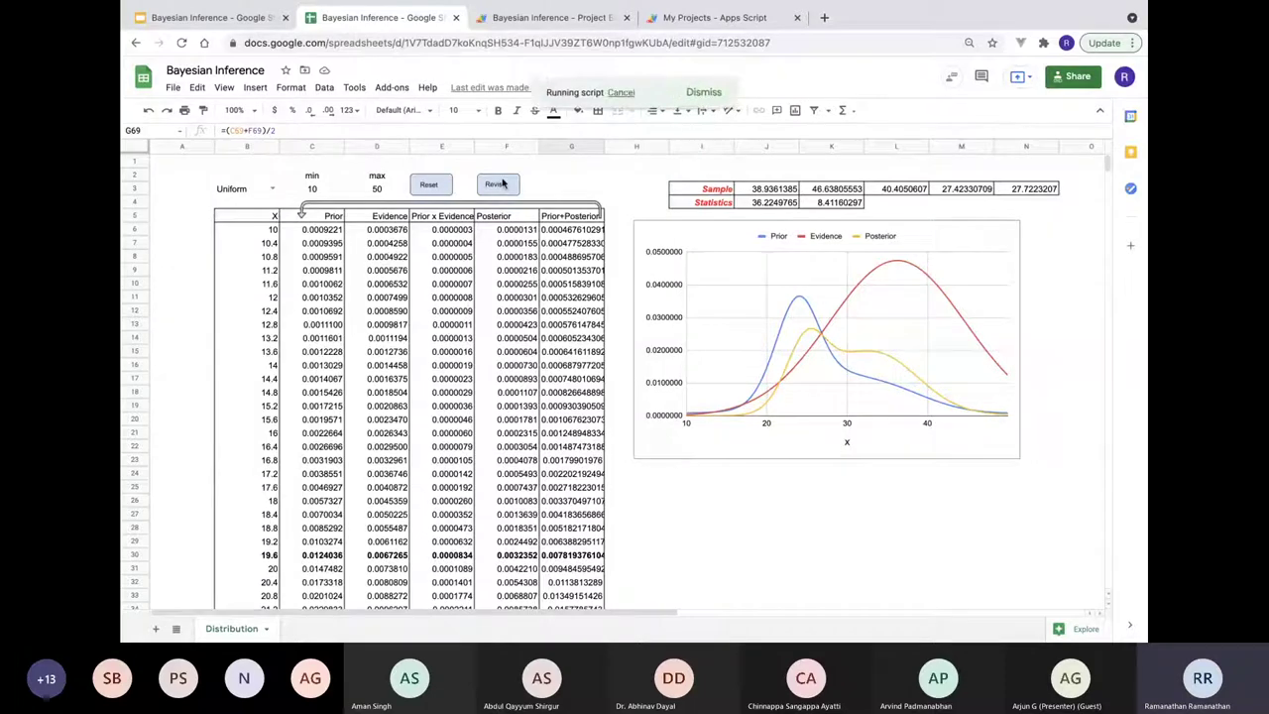
{"action": "left_click", "coordinate": [502, 184]}
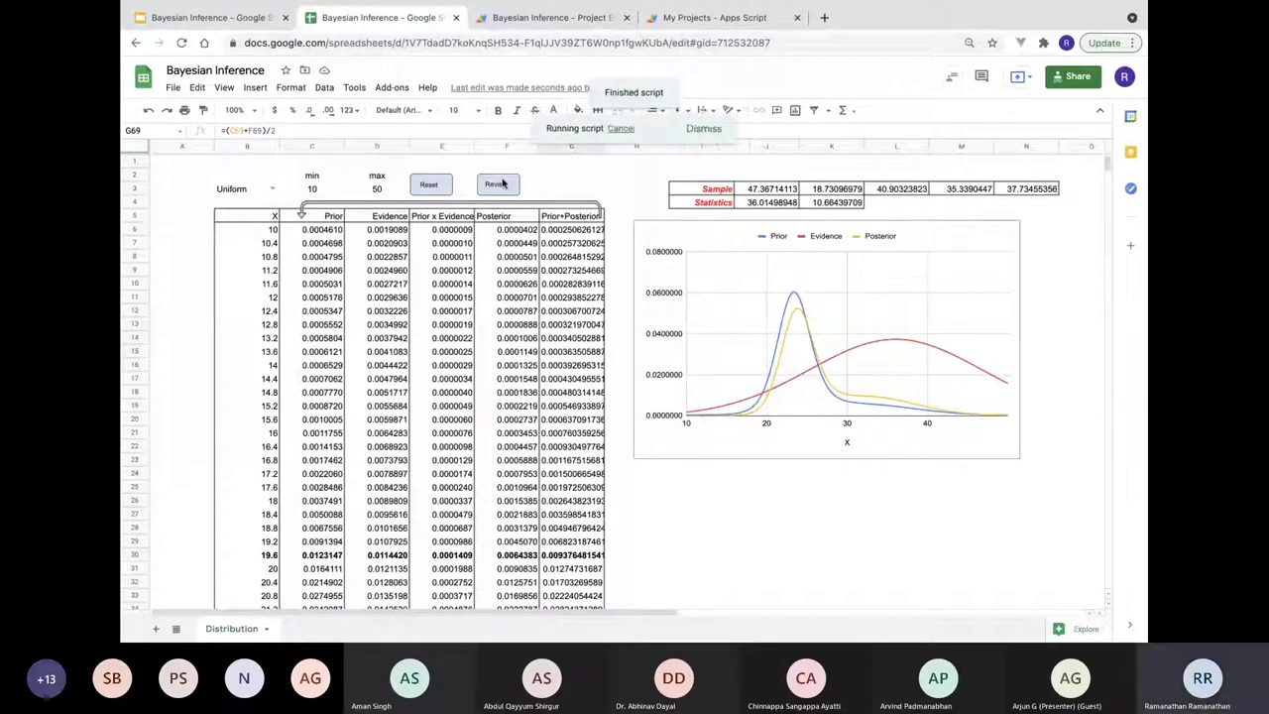
Remove the Evidence and Prior series from the chart, leaving only Posterior plotted.
{"action": "right_click", "coordinate": [988, 237]}
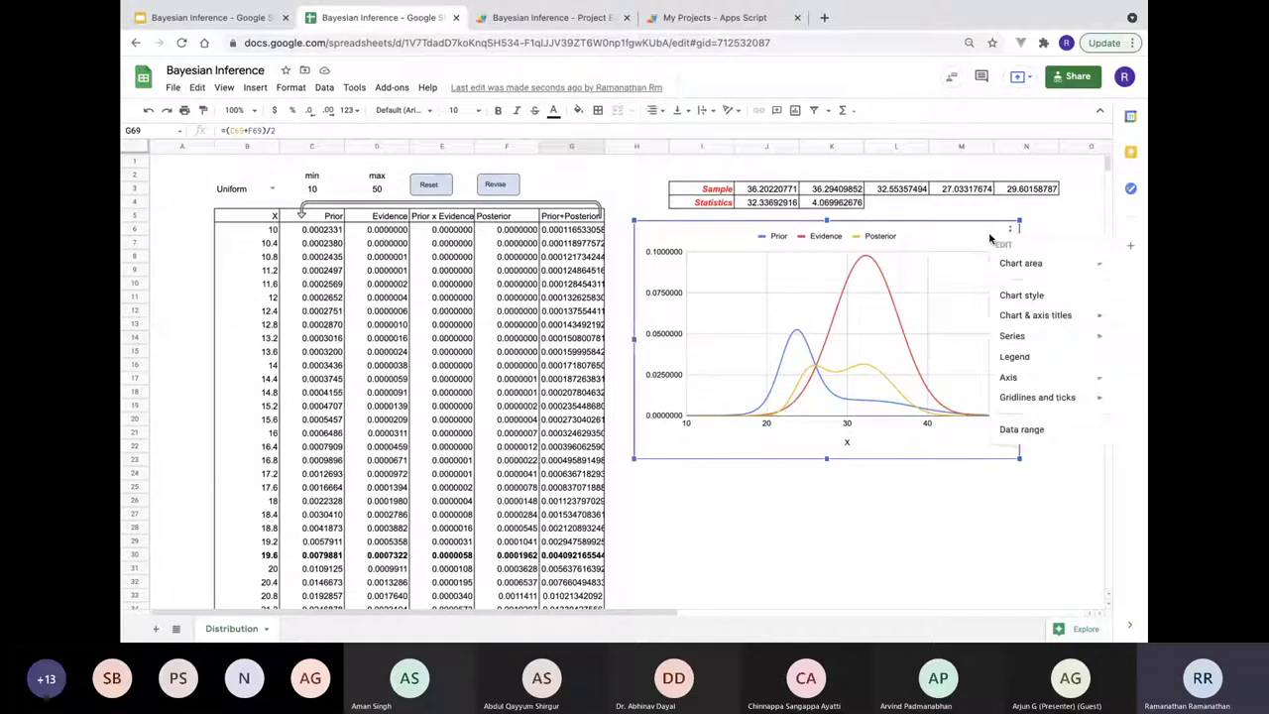
{"action": "left_click", "coordinate": [1031, 354]}
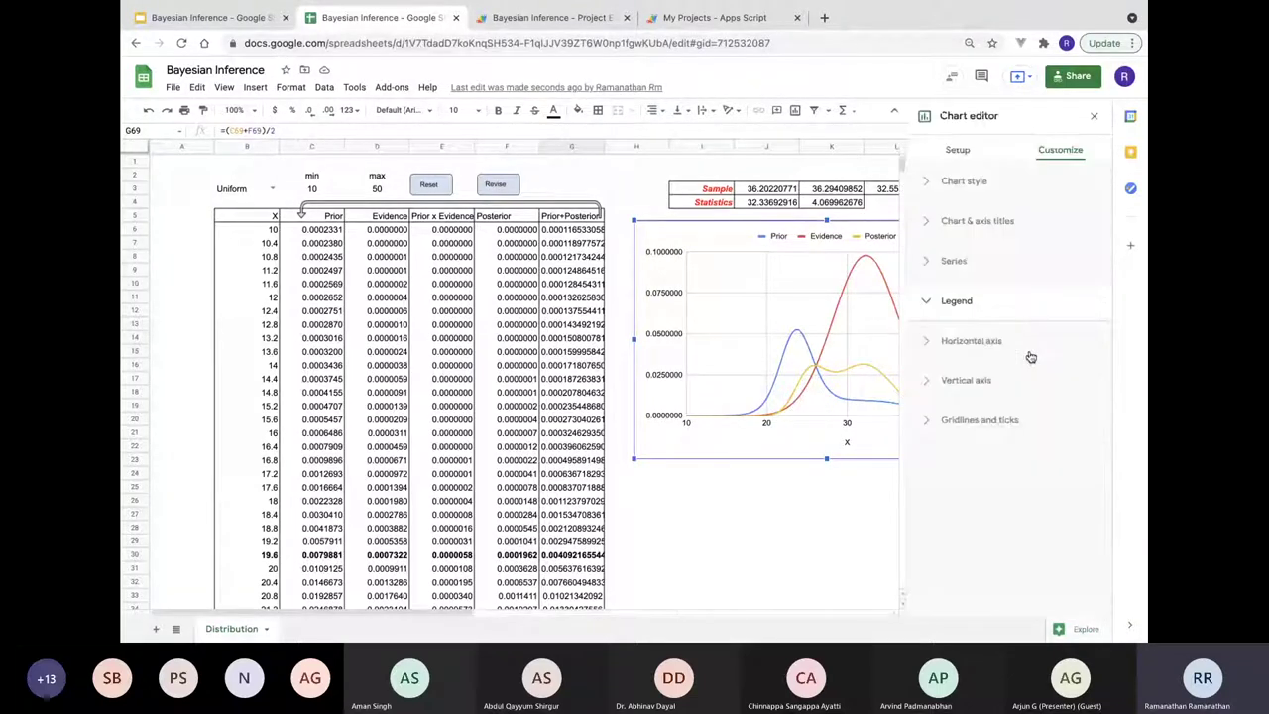
{"action": "left_click", "coordinate": [955, 154]}
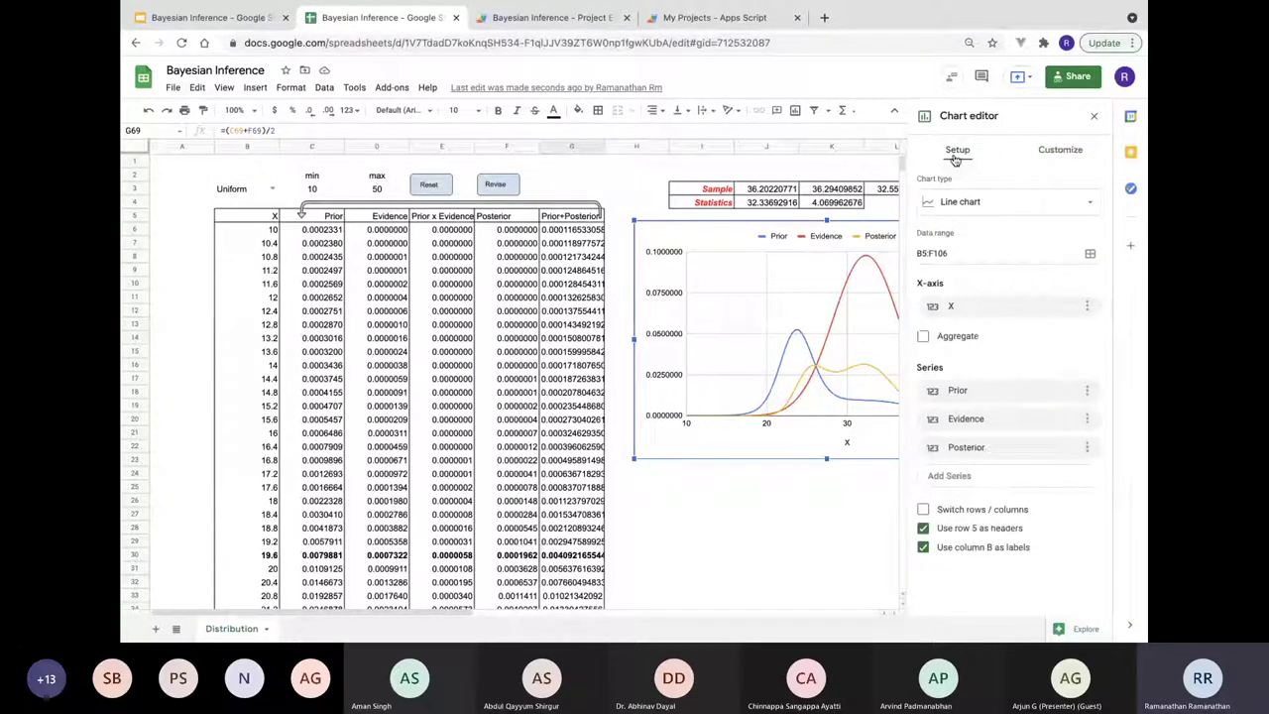
{"action": "left_click", "coordinate": [1087, 421]}
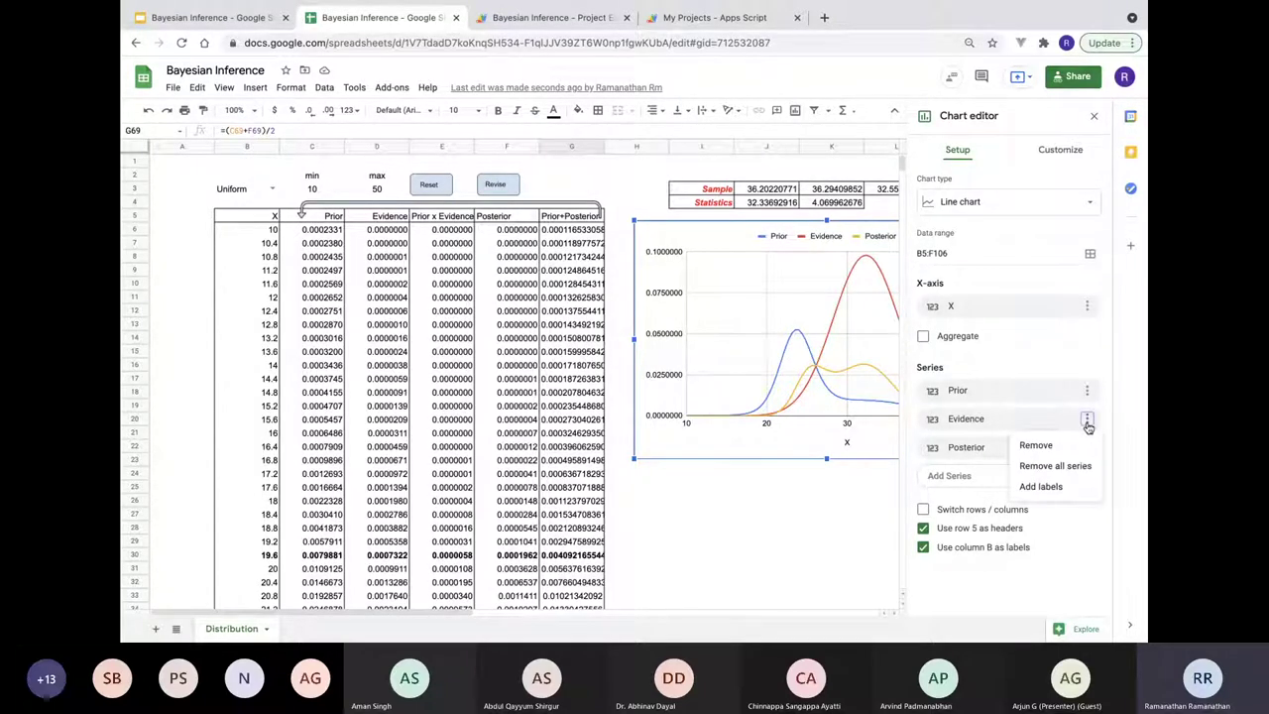
{"action": "left_click", "coordinate": [1036, 448]}
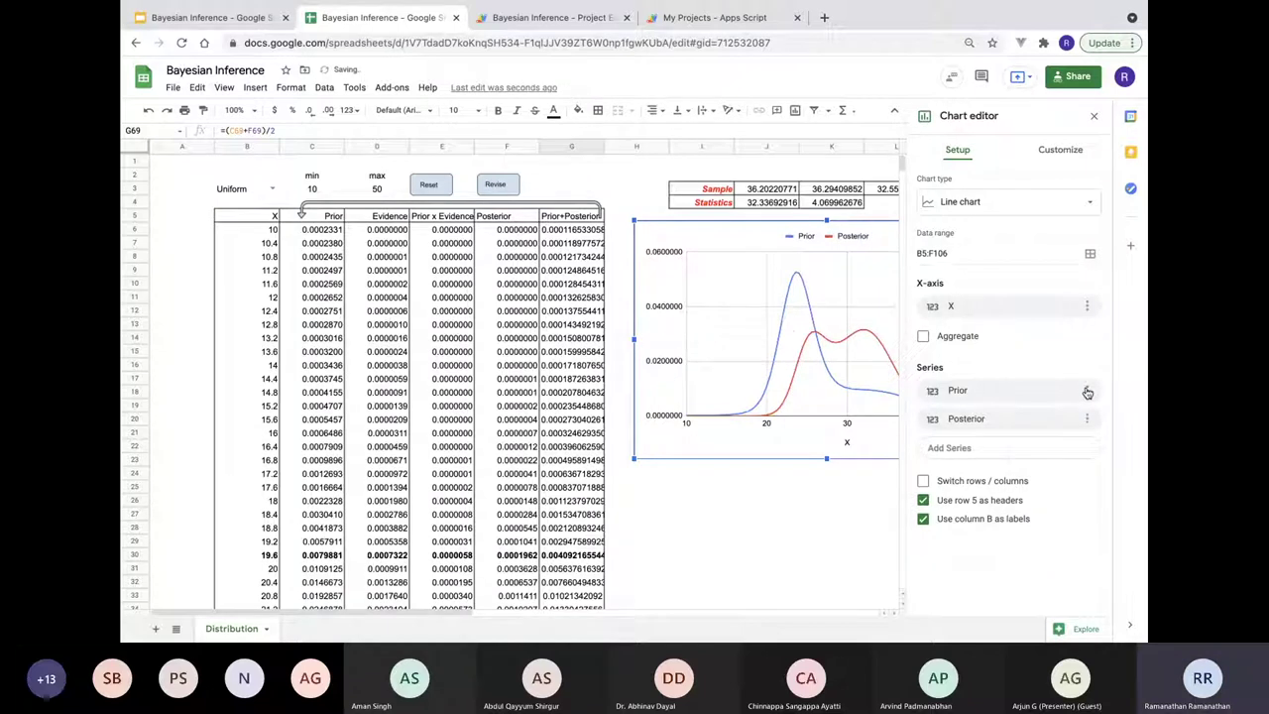
{"action": "left_click", "coordinate": [1087, 389]}
{"action": "left_click", "coordinate": [1035, 418]}
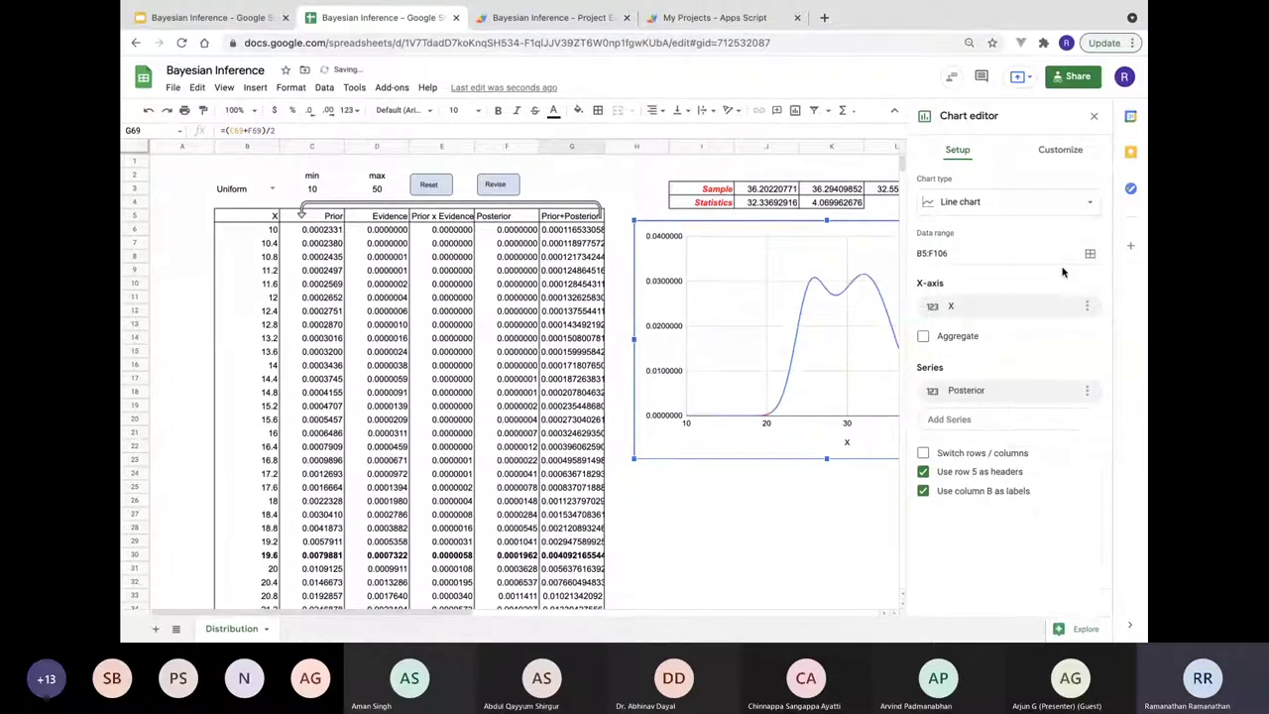
{"action": "left_click", "coordinate": [1094, 117]}
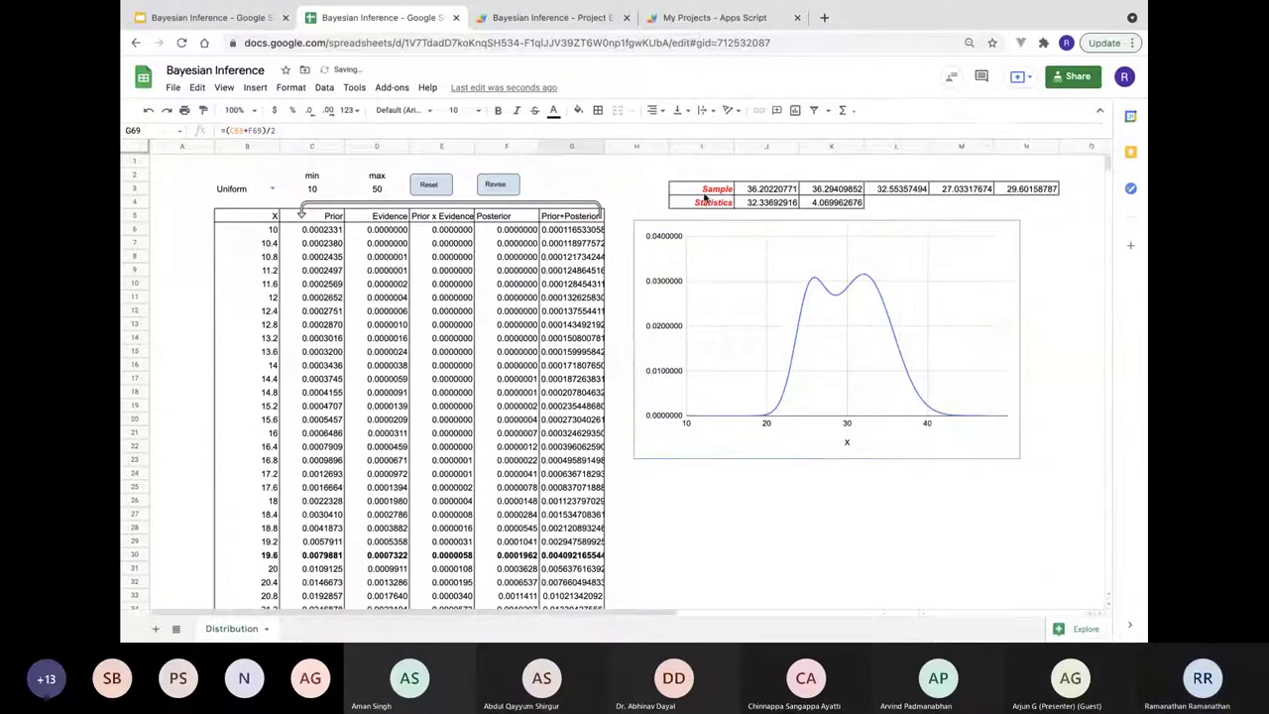
Revise the distribution six more times to watch how the Posterior curve alone shifts with each new sample.
{"action": "left_click", "coordinate": [511, 190]}
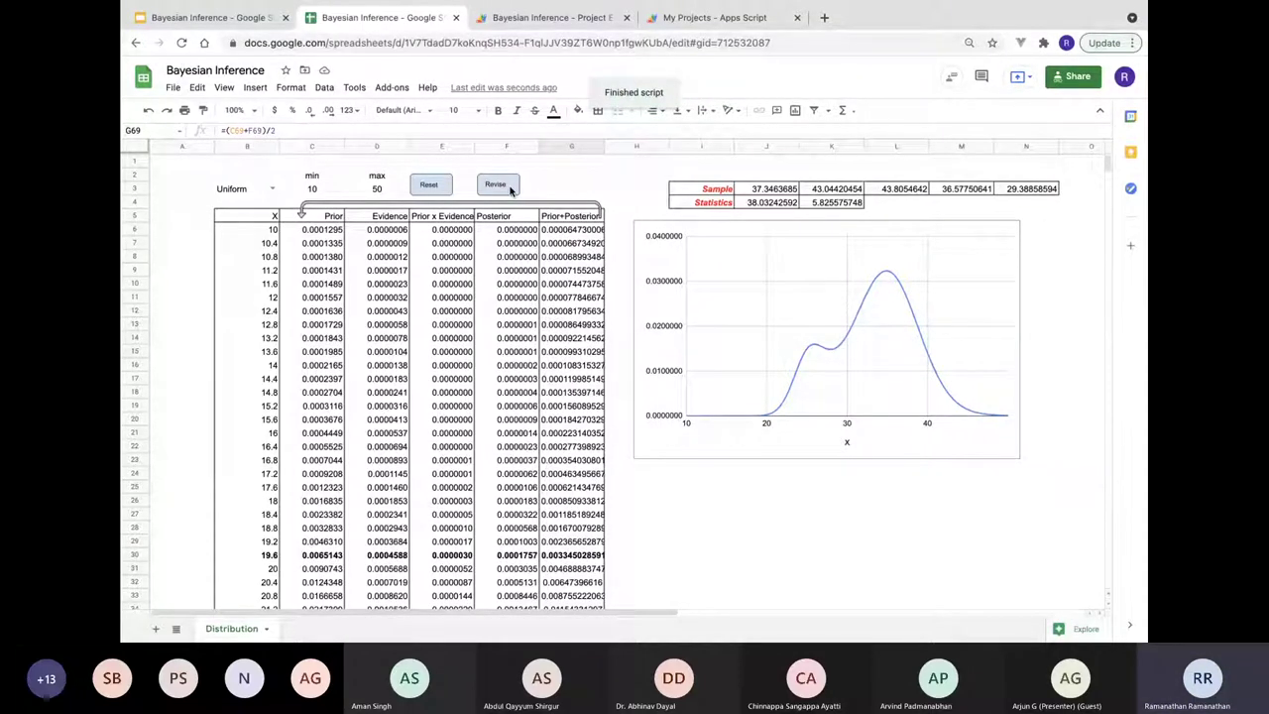
{"action": "left_click", "coordinate": [510, 190]}
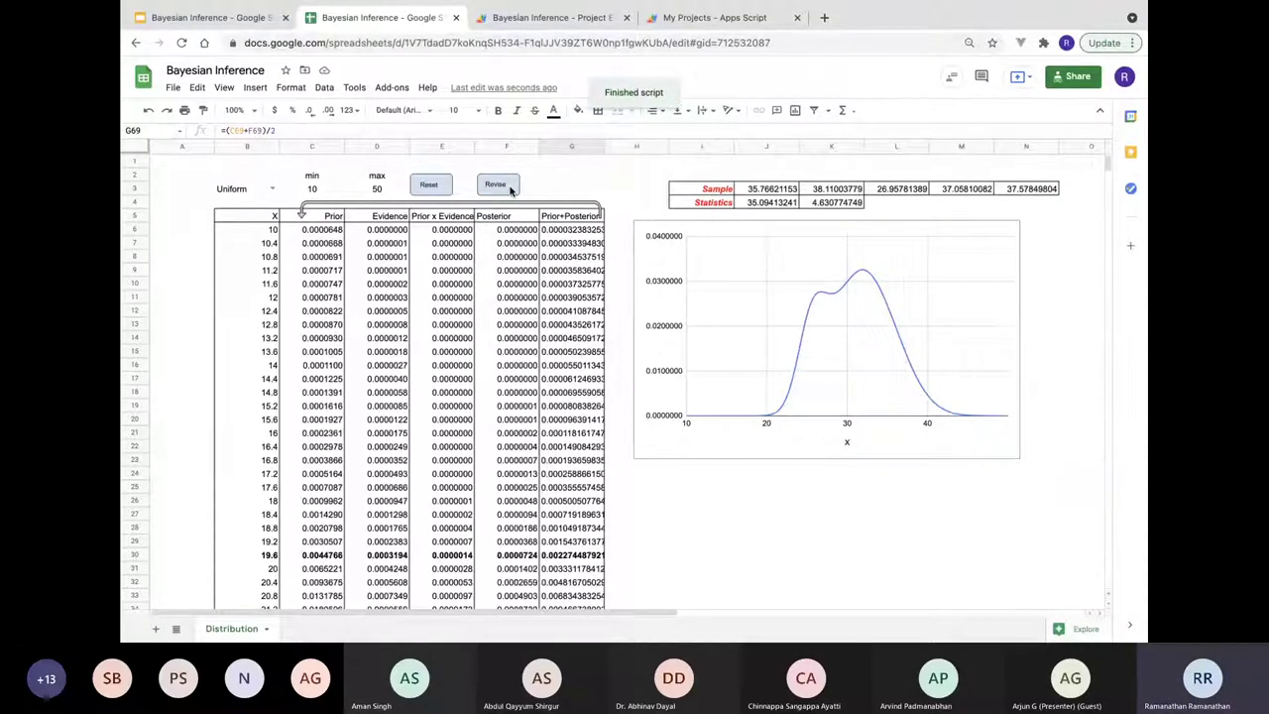
{"action": "left_click", "coordinate": [510, 189]}
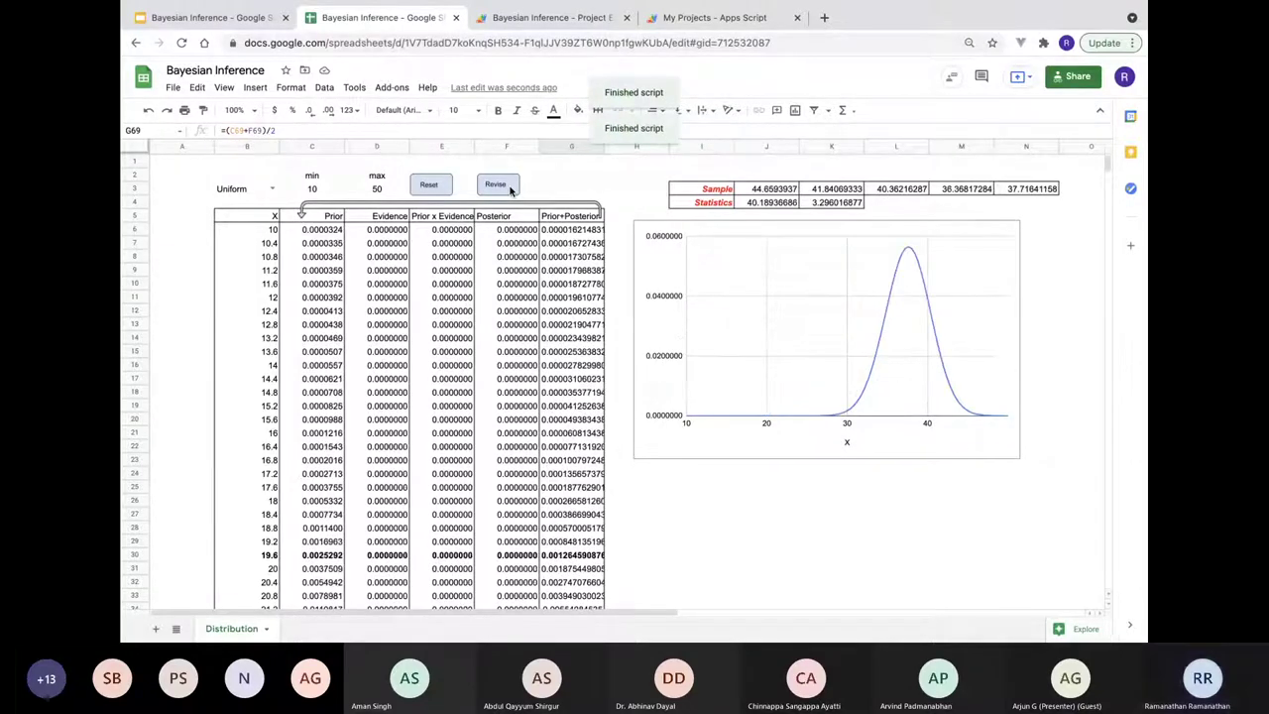
{"action": "left_click", "coordinate": [511, 189]}
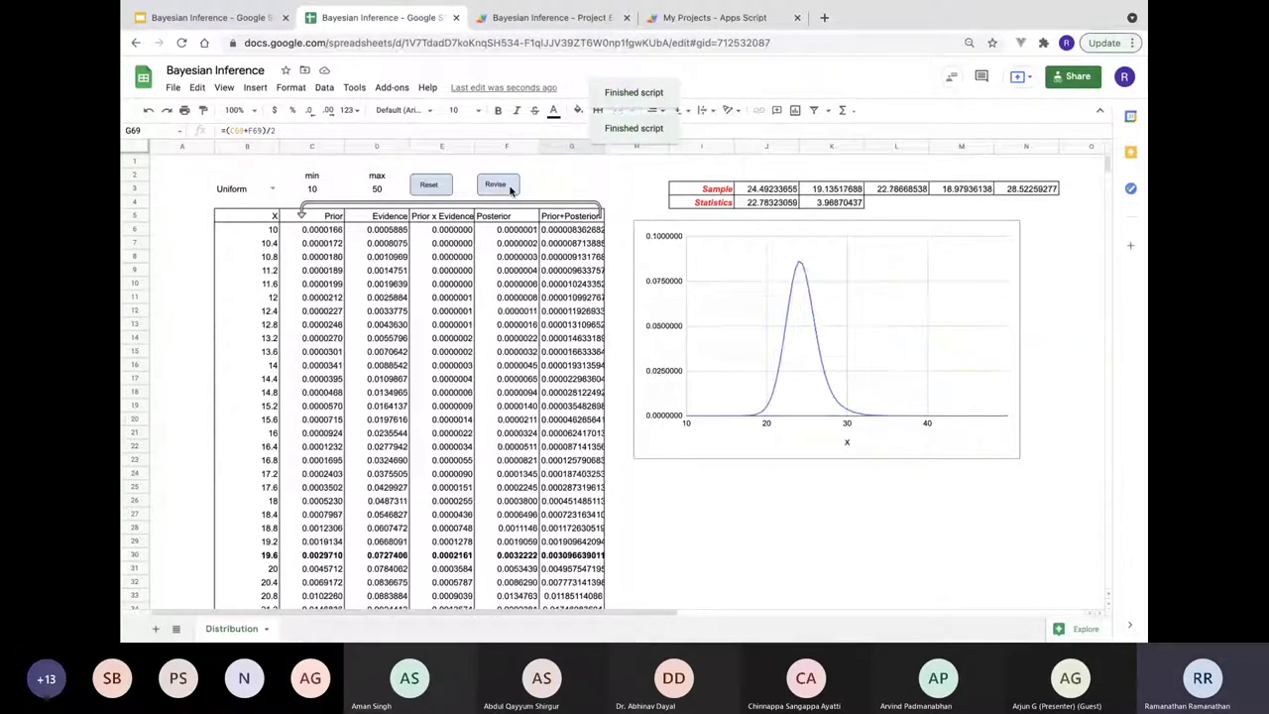
{"action": "left_click", "coordinate": [510, 189]}
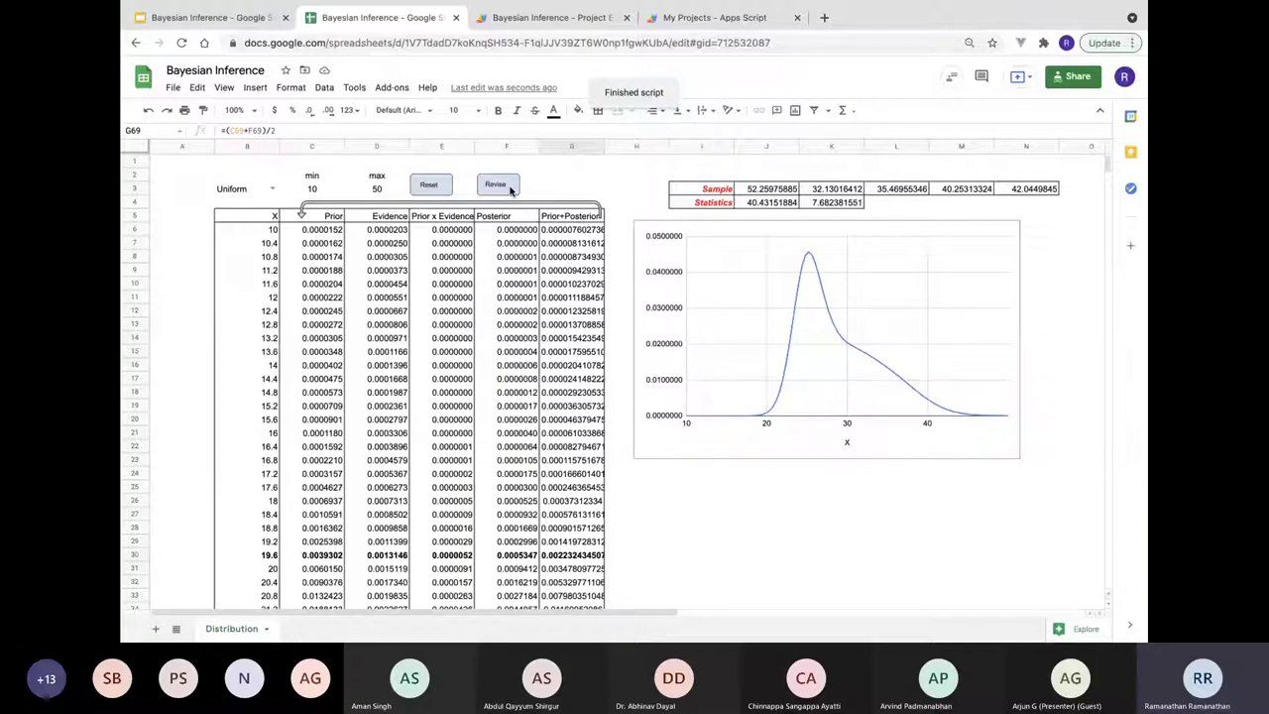
{"action": "left_click", "coordinate": [511, 190]}
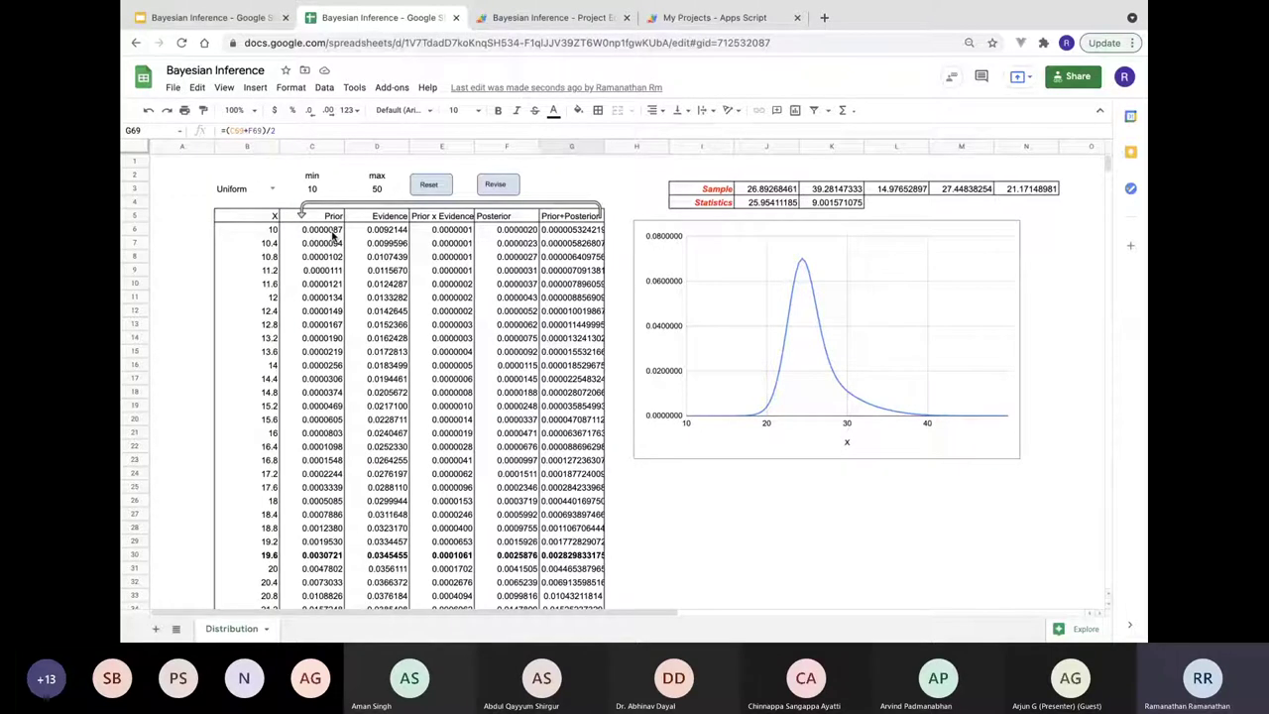
Add the Prior series back to the chart beside Posterior.
{"action": "left_click", "coordinate": [966, 227]}
{"action": "right_click", "coordinate": [966, 227]}
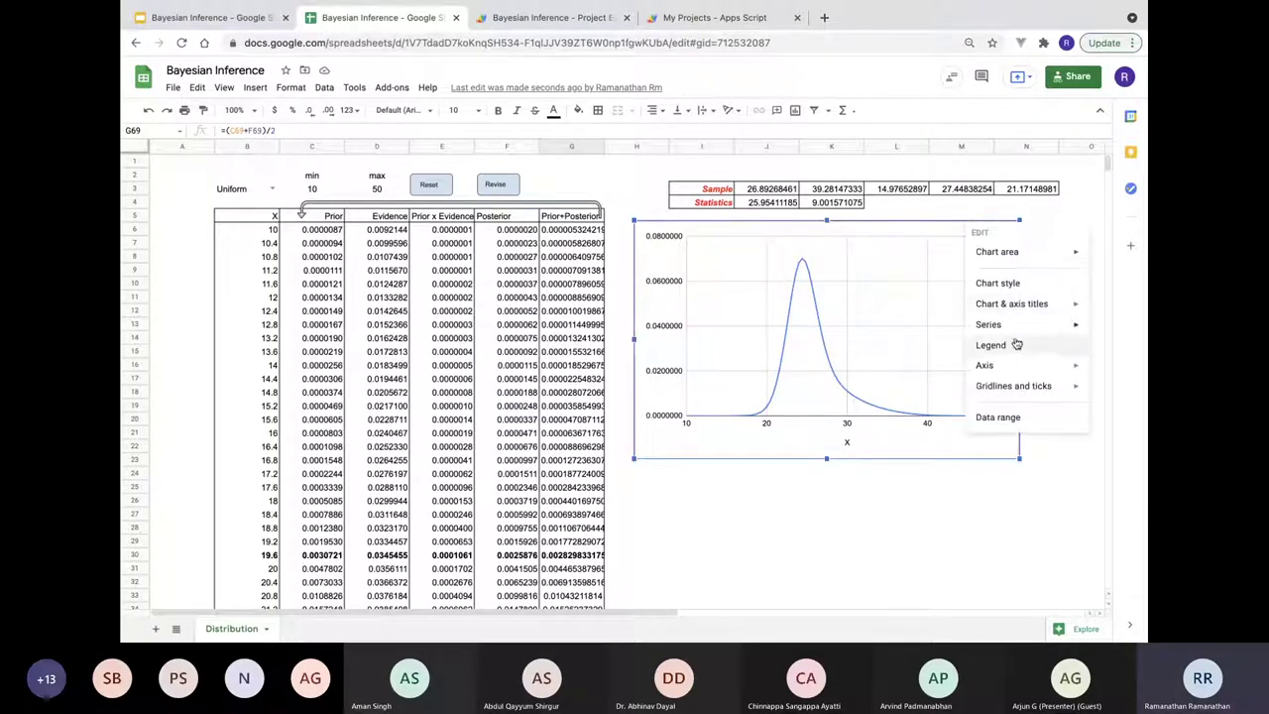
{"action": "left_click", "coordinate": [991, 345]}
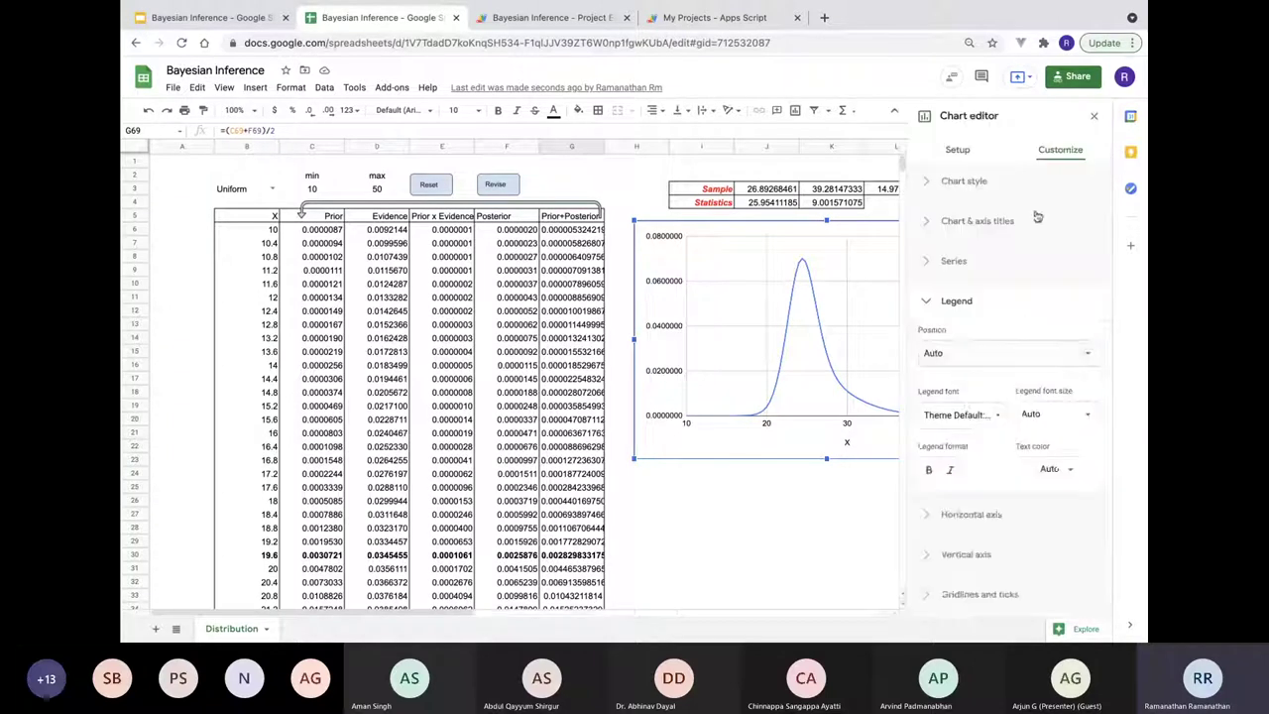
{"action": "left_click", "coordinate": [957, 151]}
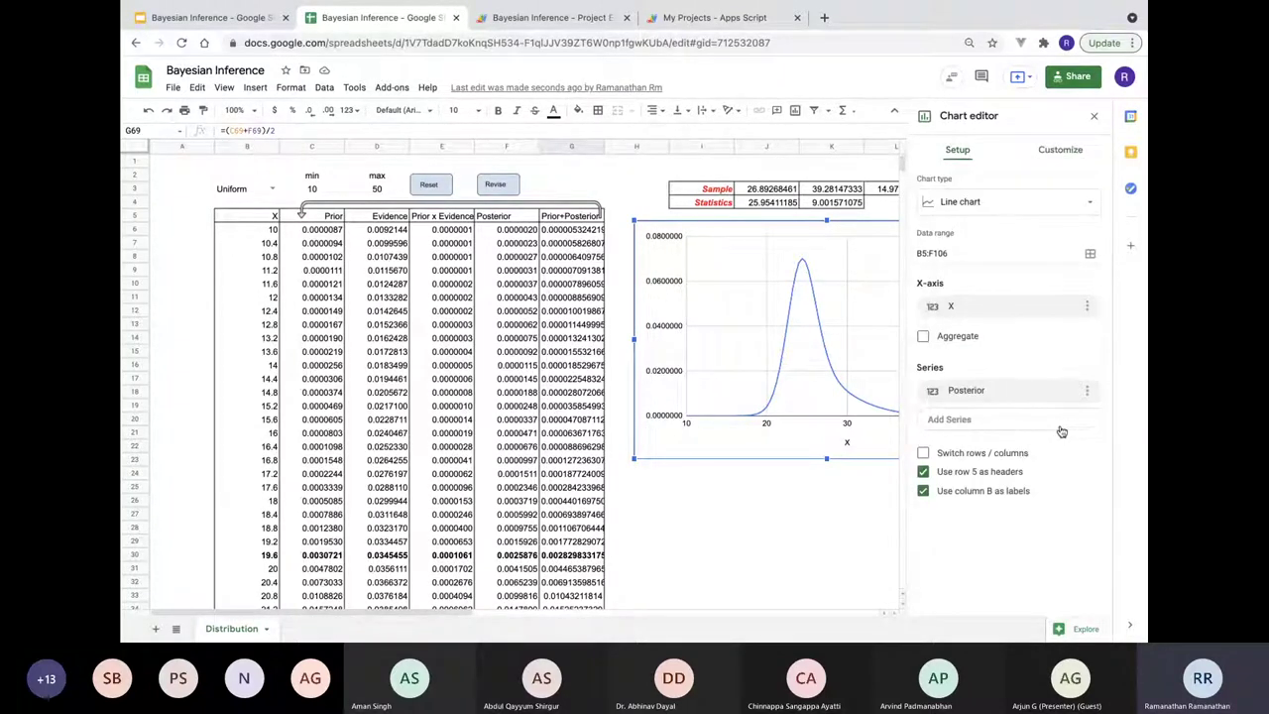
{"action": "left_click", "coordinate": [1059, 426]}
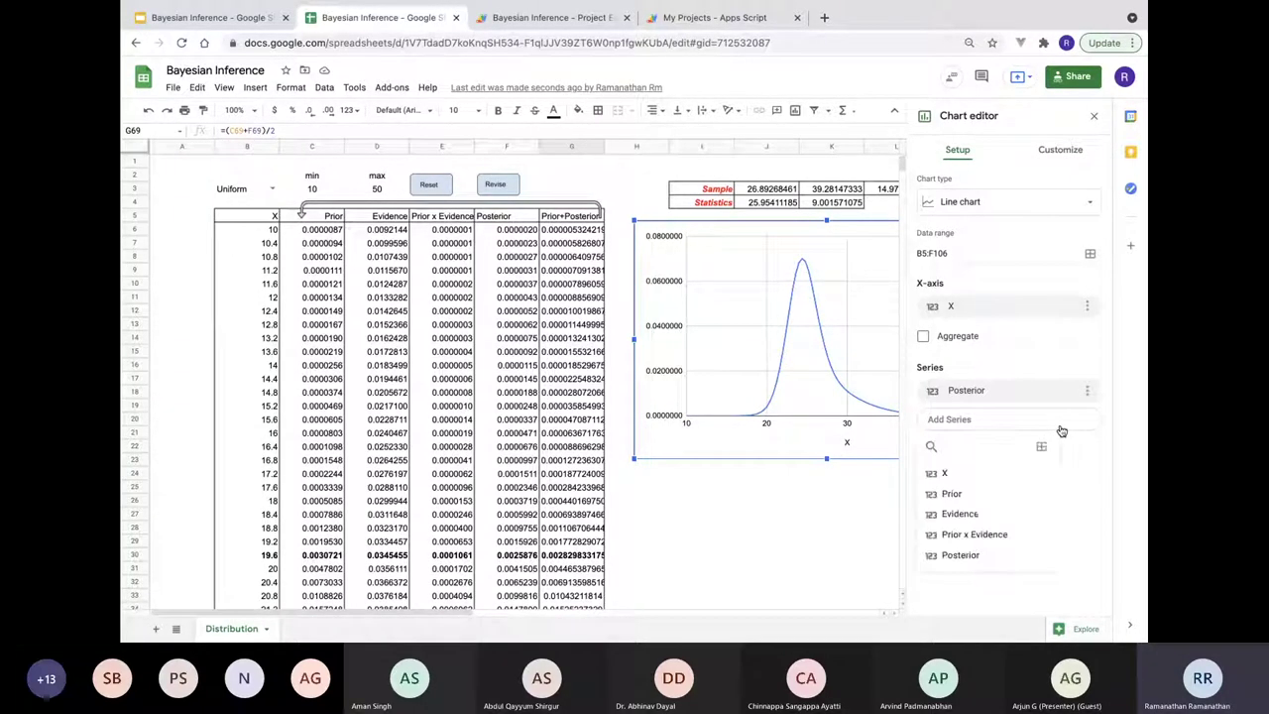
{"action": "left_click", "coordinate": [982, 495]}
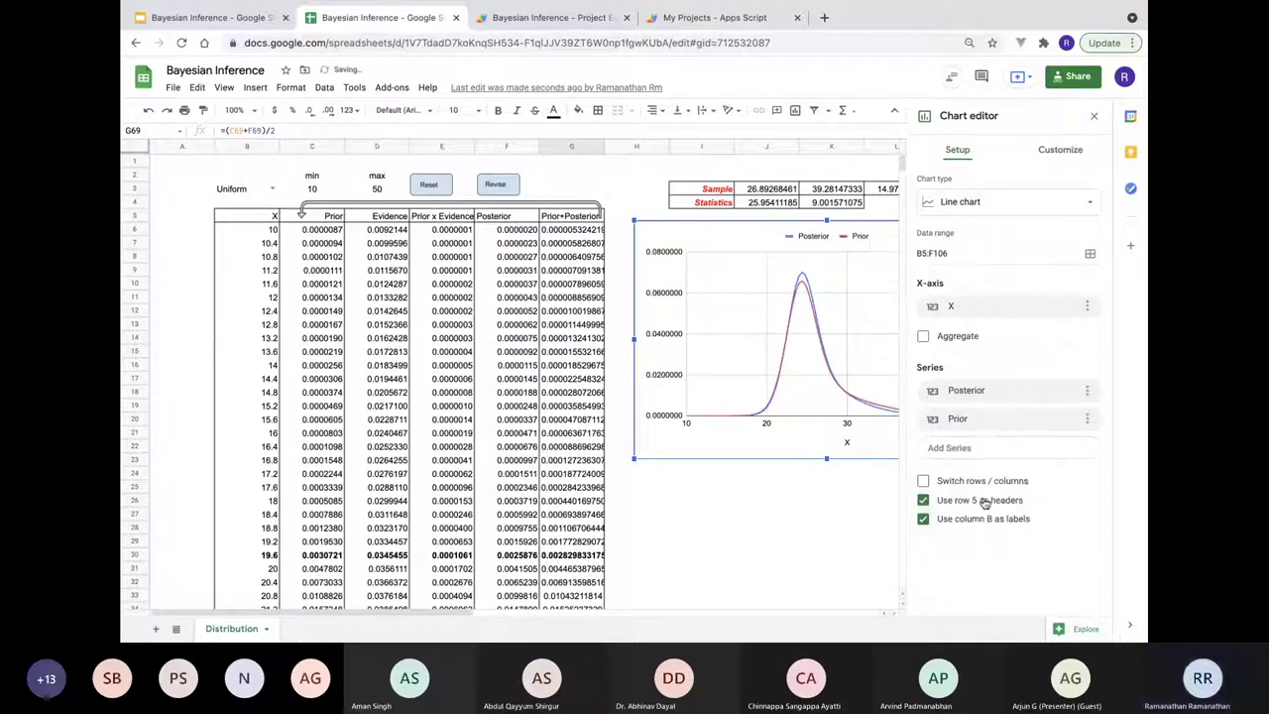
{"action": "left_click", "coordinate": [1093, 116]}
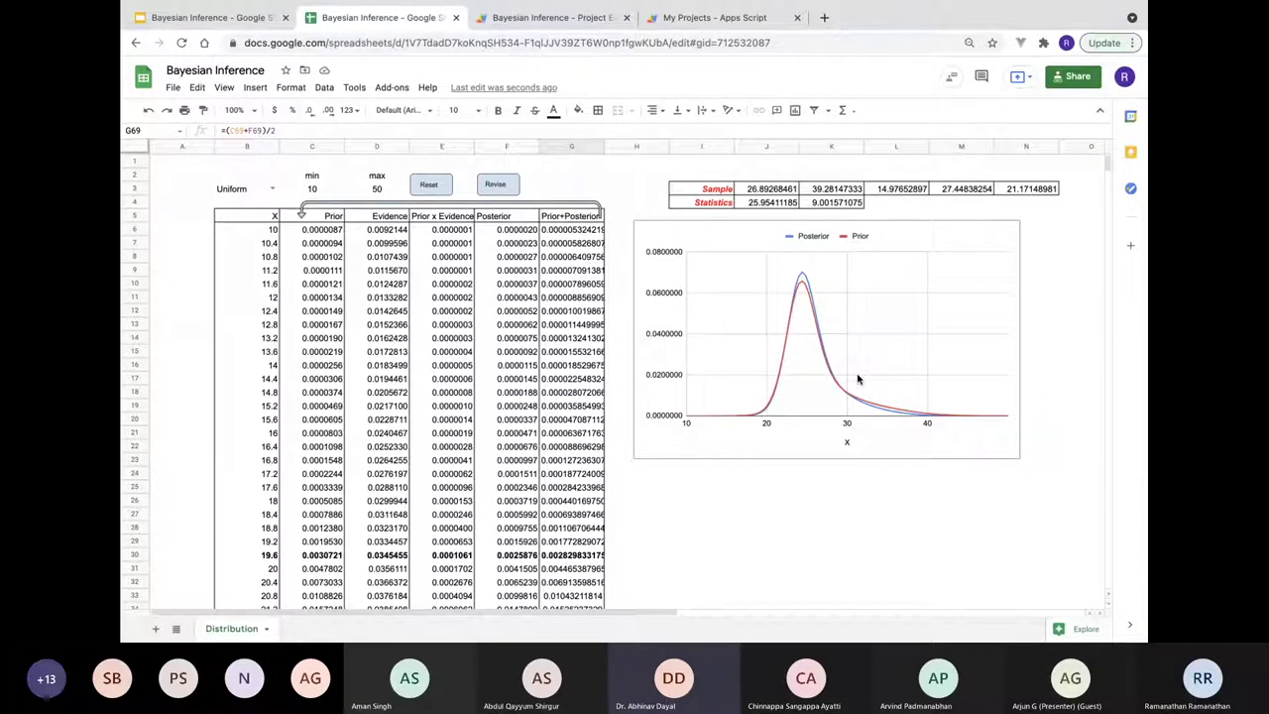
Revise the distribution five times to compare the Posterior and Prior curves, and reset it to the Uniform prior.
{"action": "left_click", "coordinate": [498, 186]}
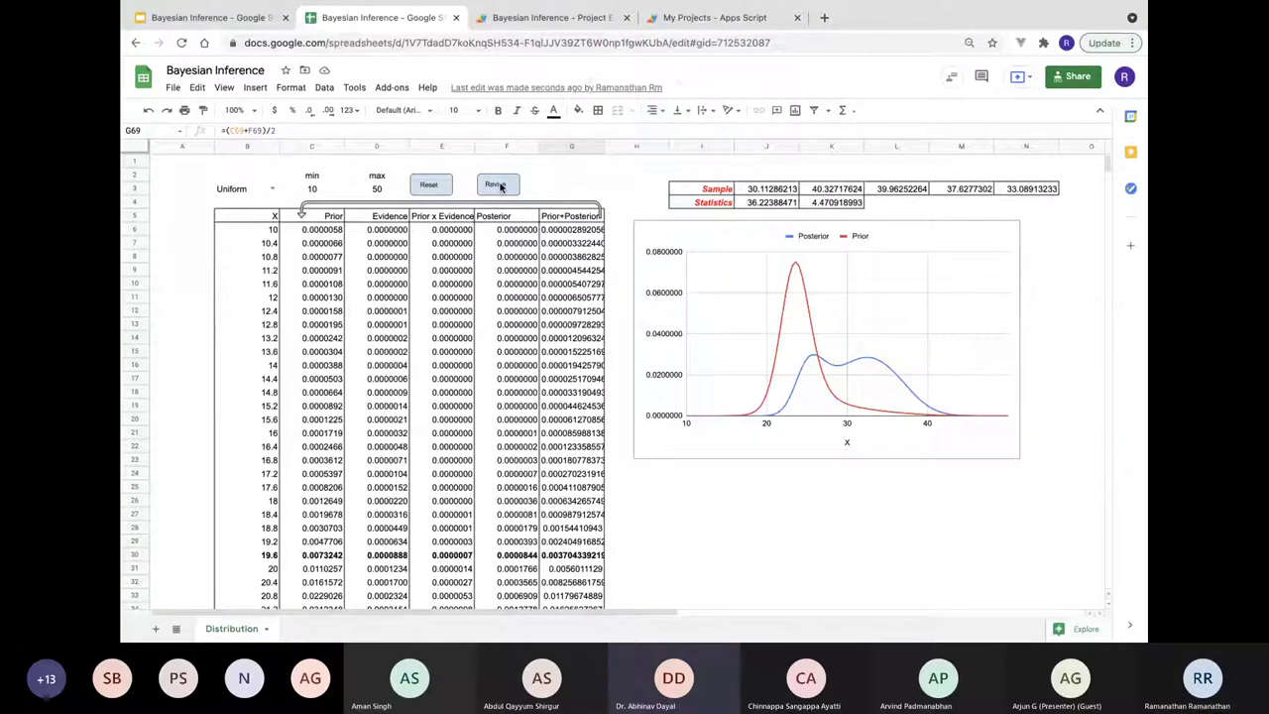
{"action": "left_click", "coordinate": [499, 185]}
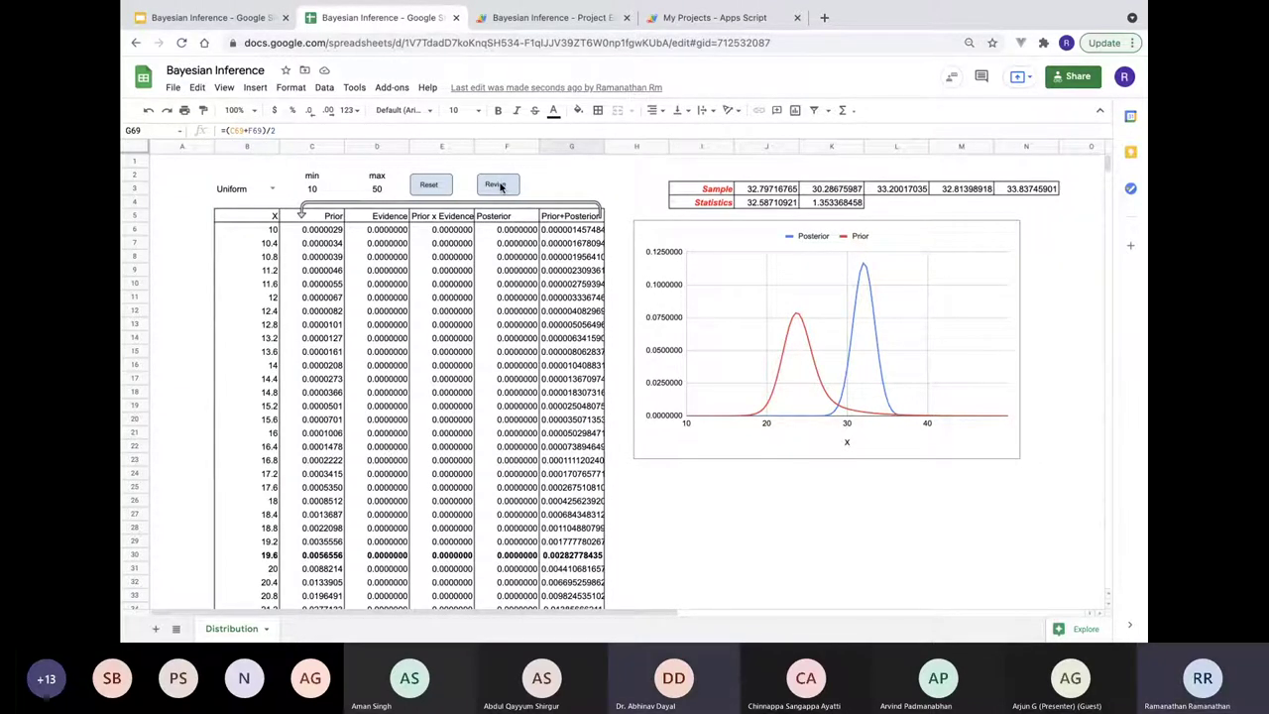
{"action": "left_click", "coordinate": [501, 186]}
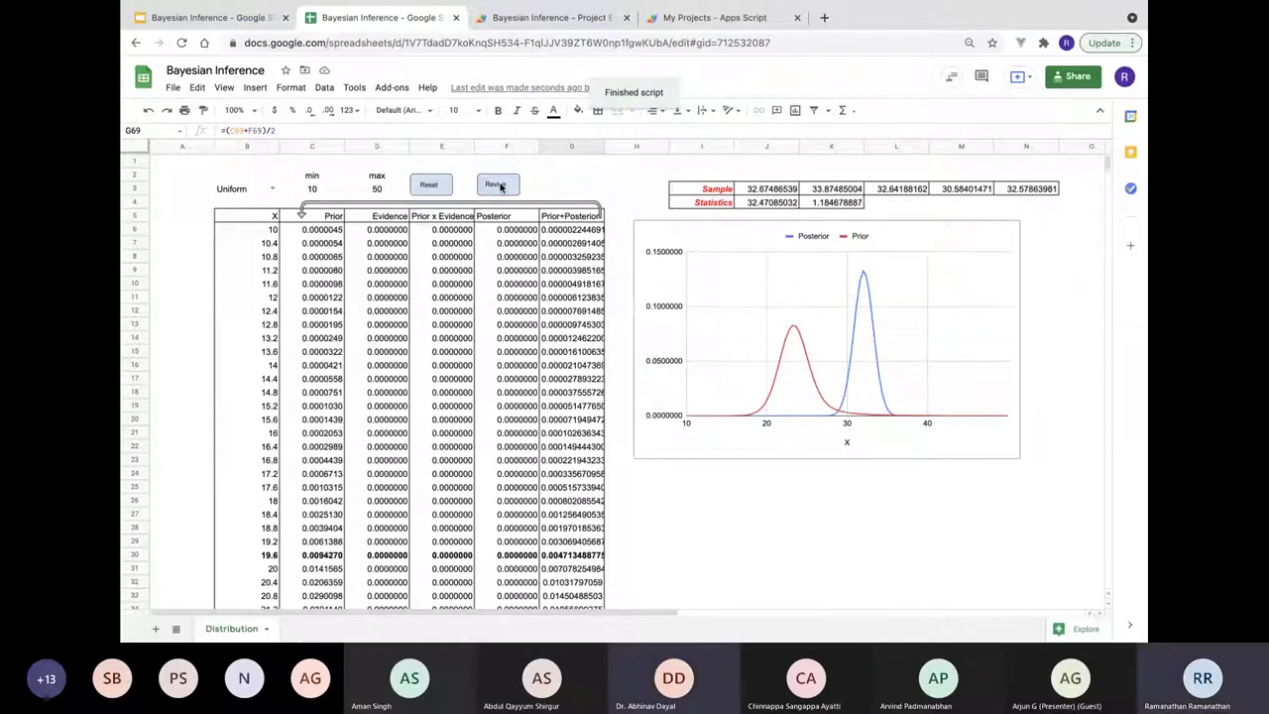
{"action": "left_click", "coordinate": [501, 186]}
{"action": "left_click", "coordinate": [500, 186]}
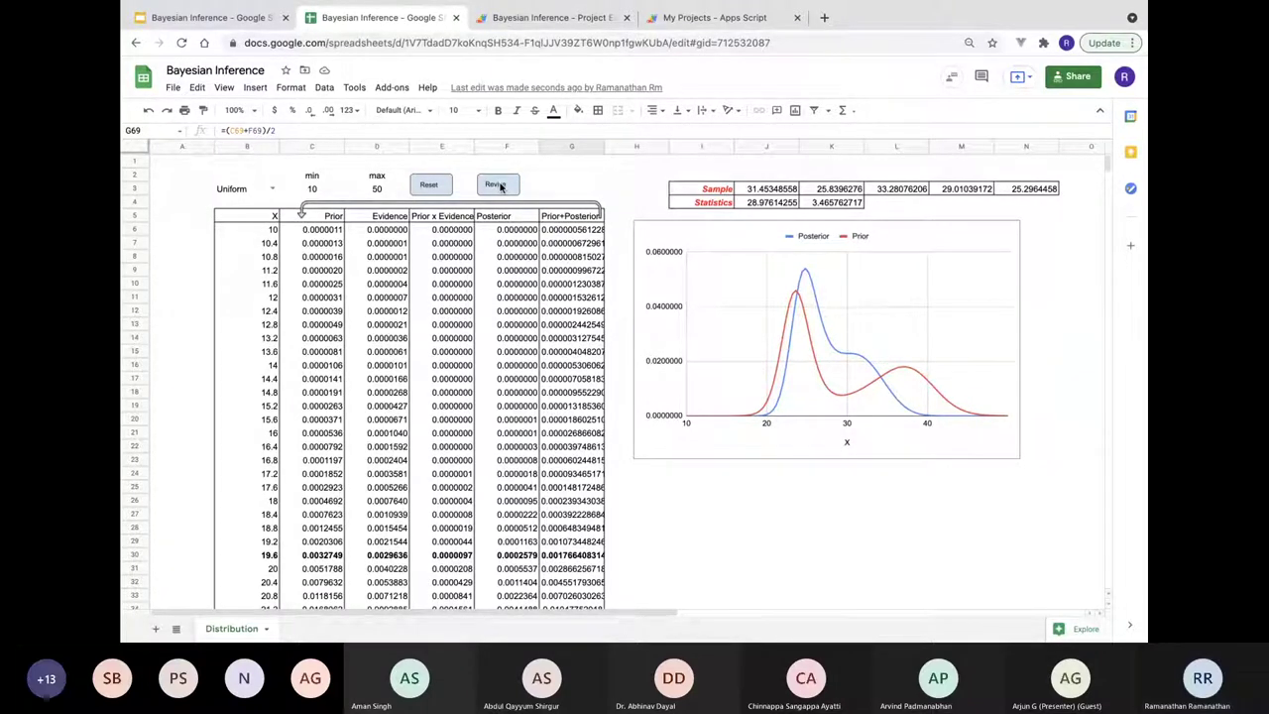
{"action": "left_click", "coordinate": [439, 191]}
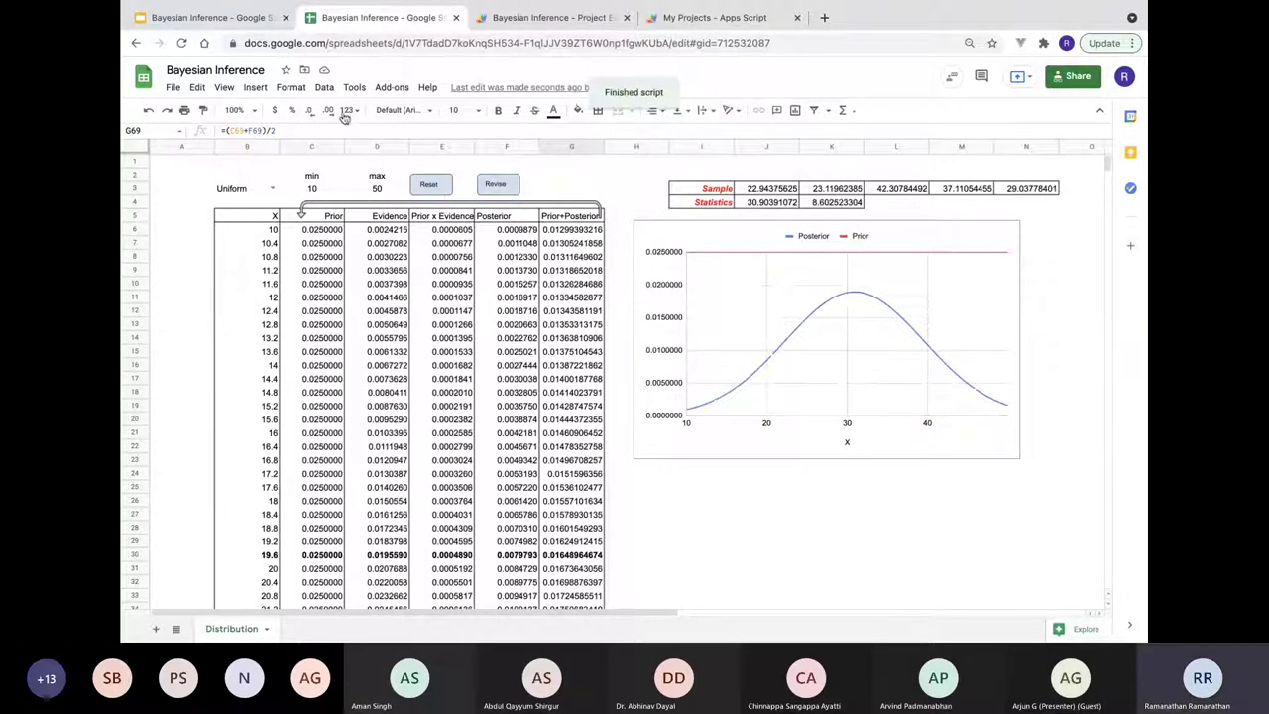
Switch to the Bayesian Inference presentation and start the slideshow from the "Mean Estimation - Frequentist" slide.
{"action": "left_click", "coordinate": [210, 18]}
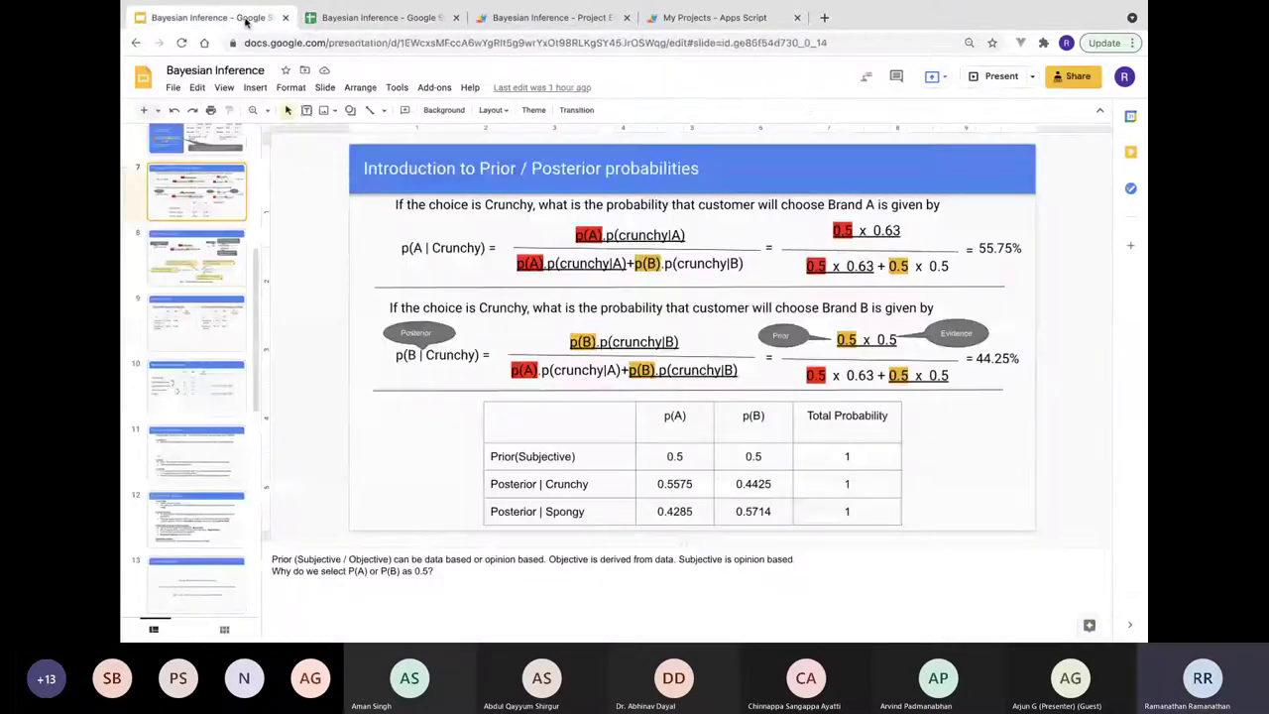
{"action": "left_click", "coordinate": [174, 463]}
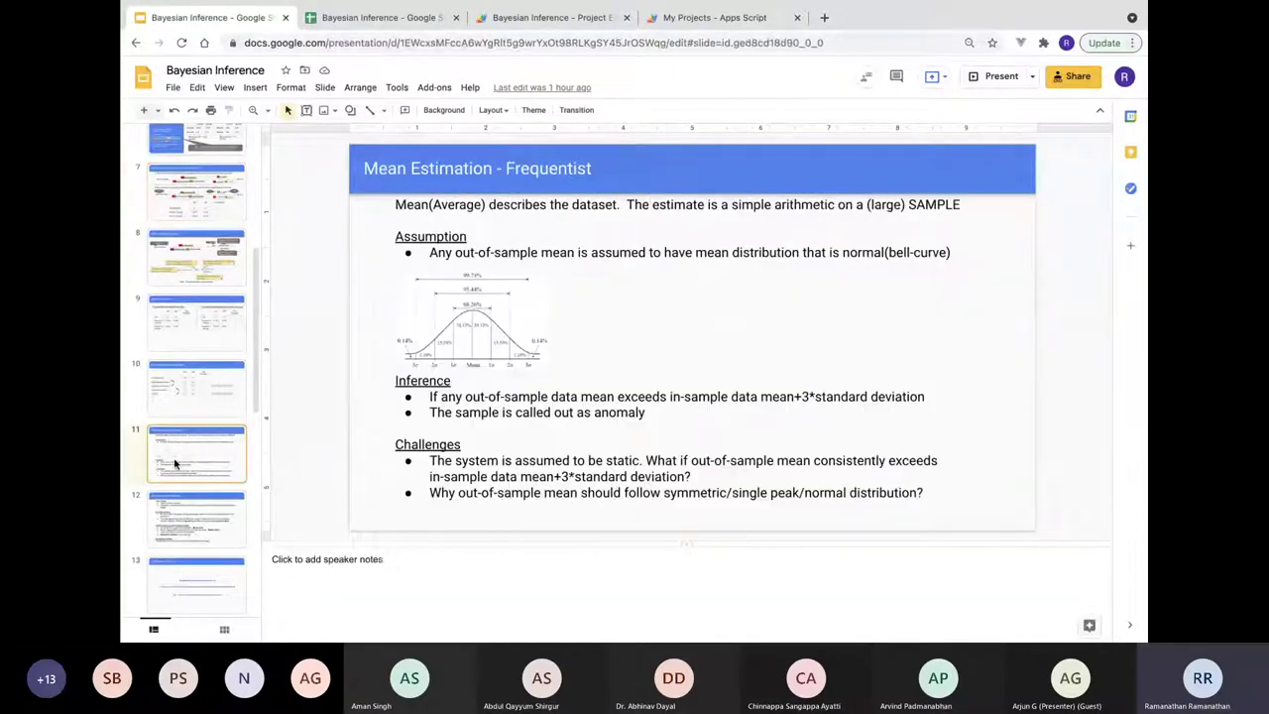
{"action": "left_click", "coordinate": [994, 81]}
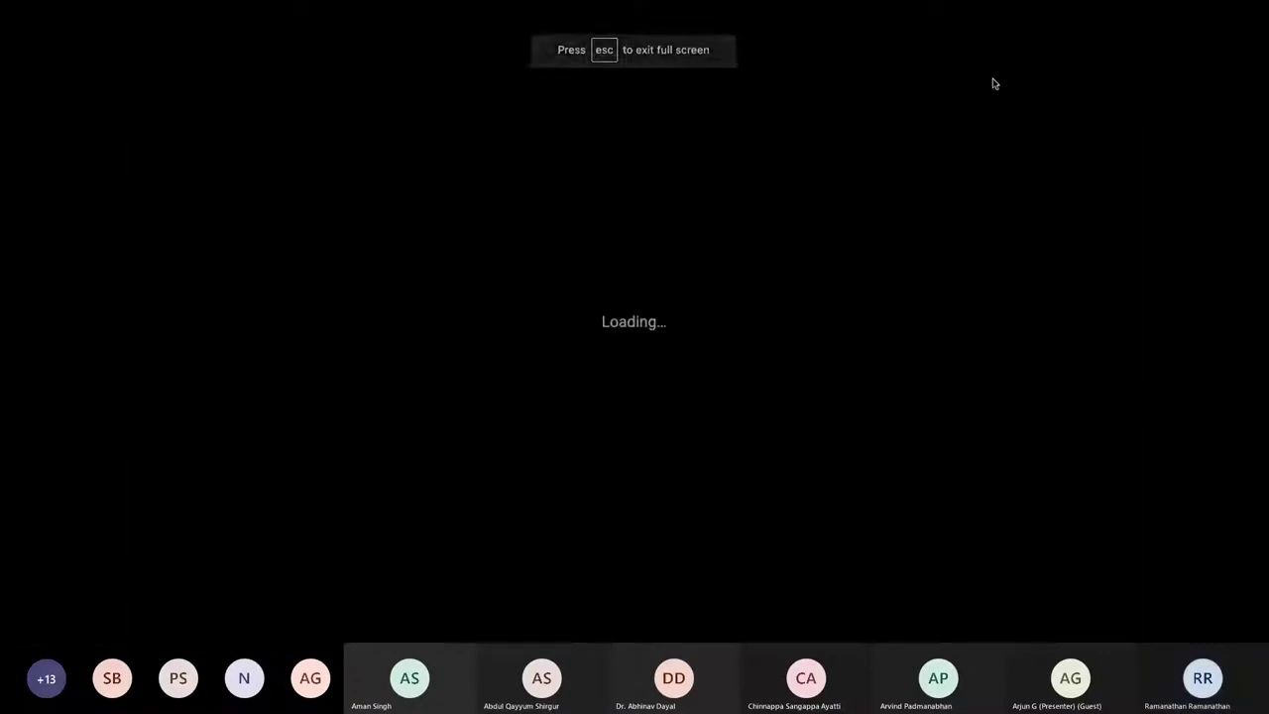